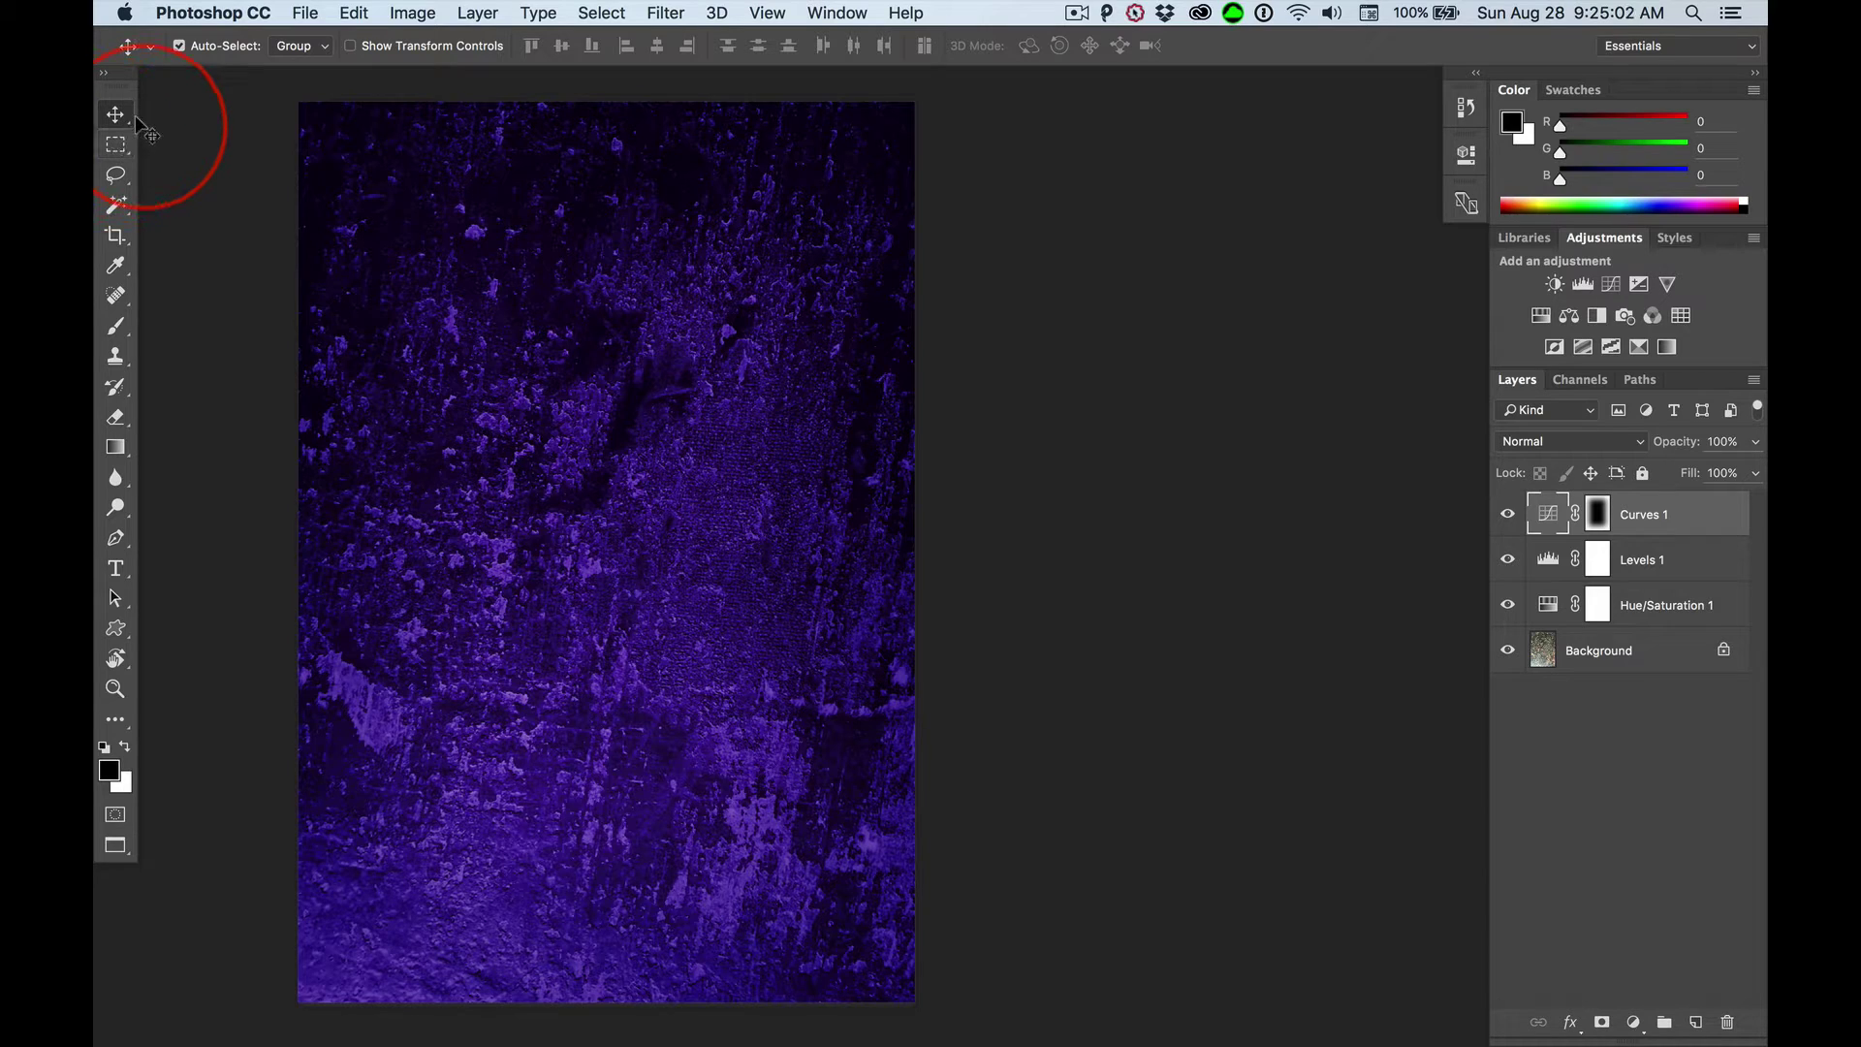
{"action": "left_click", "coordinate": [118, 178]}
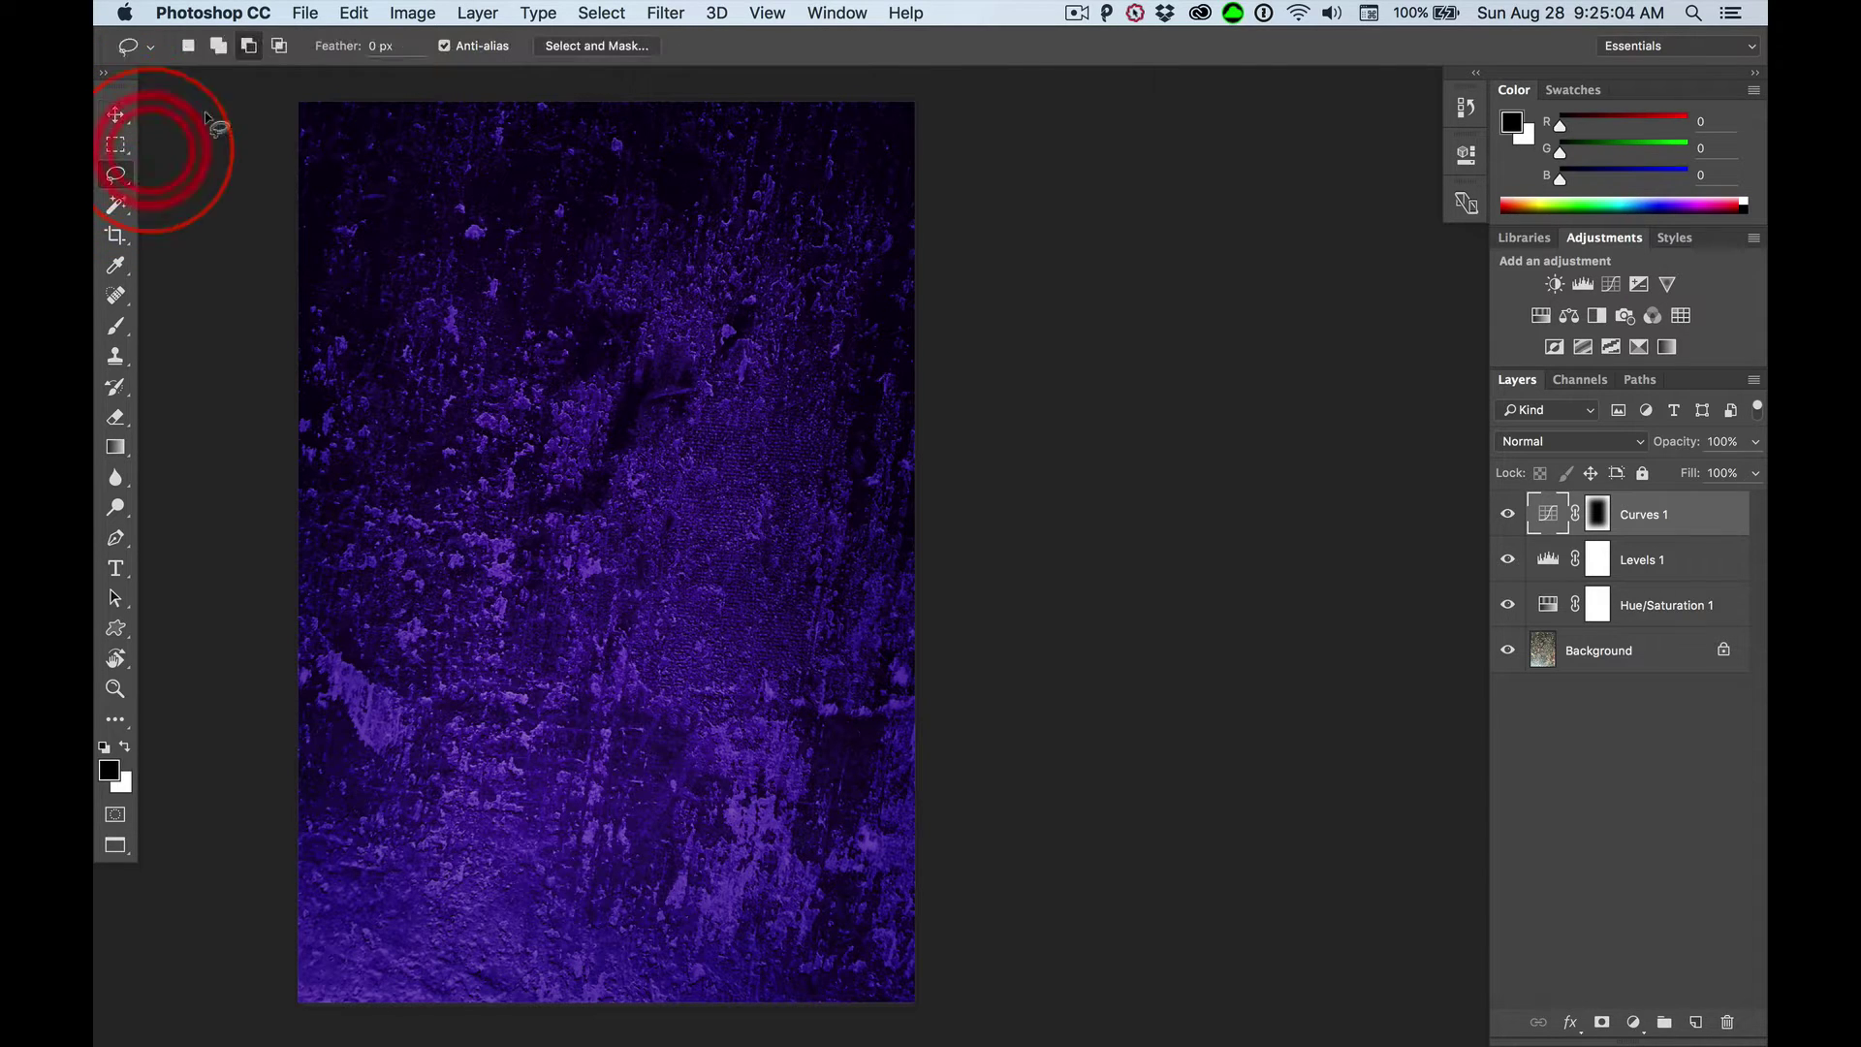
{"action": "key", "text": "v"}
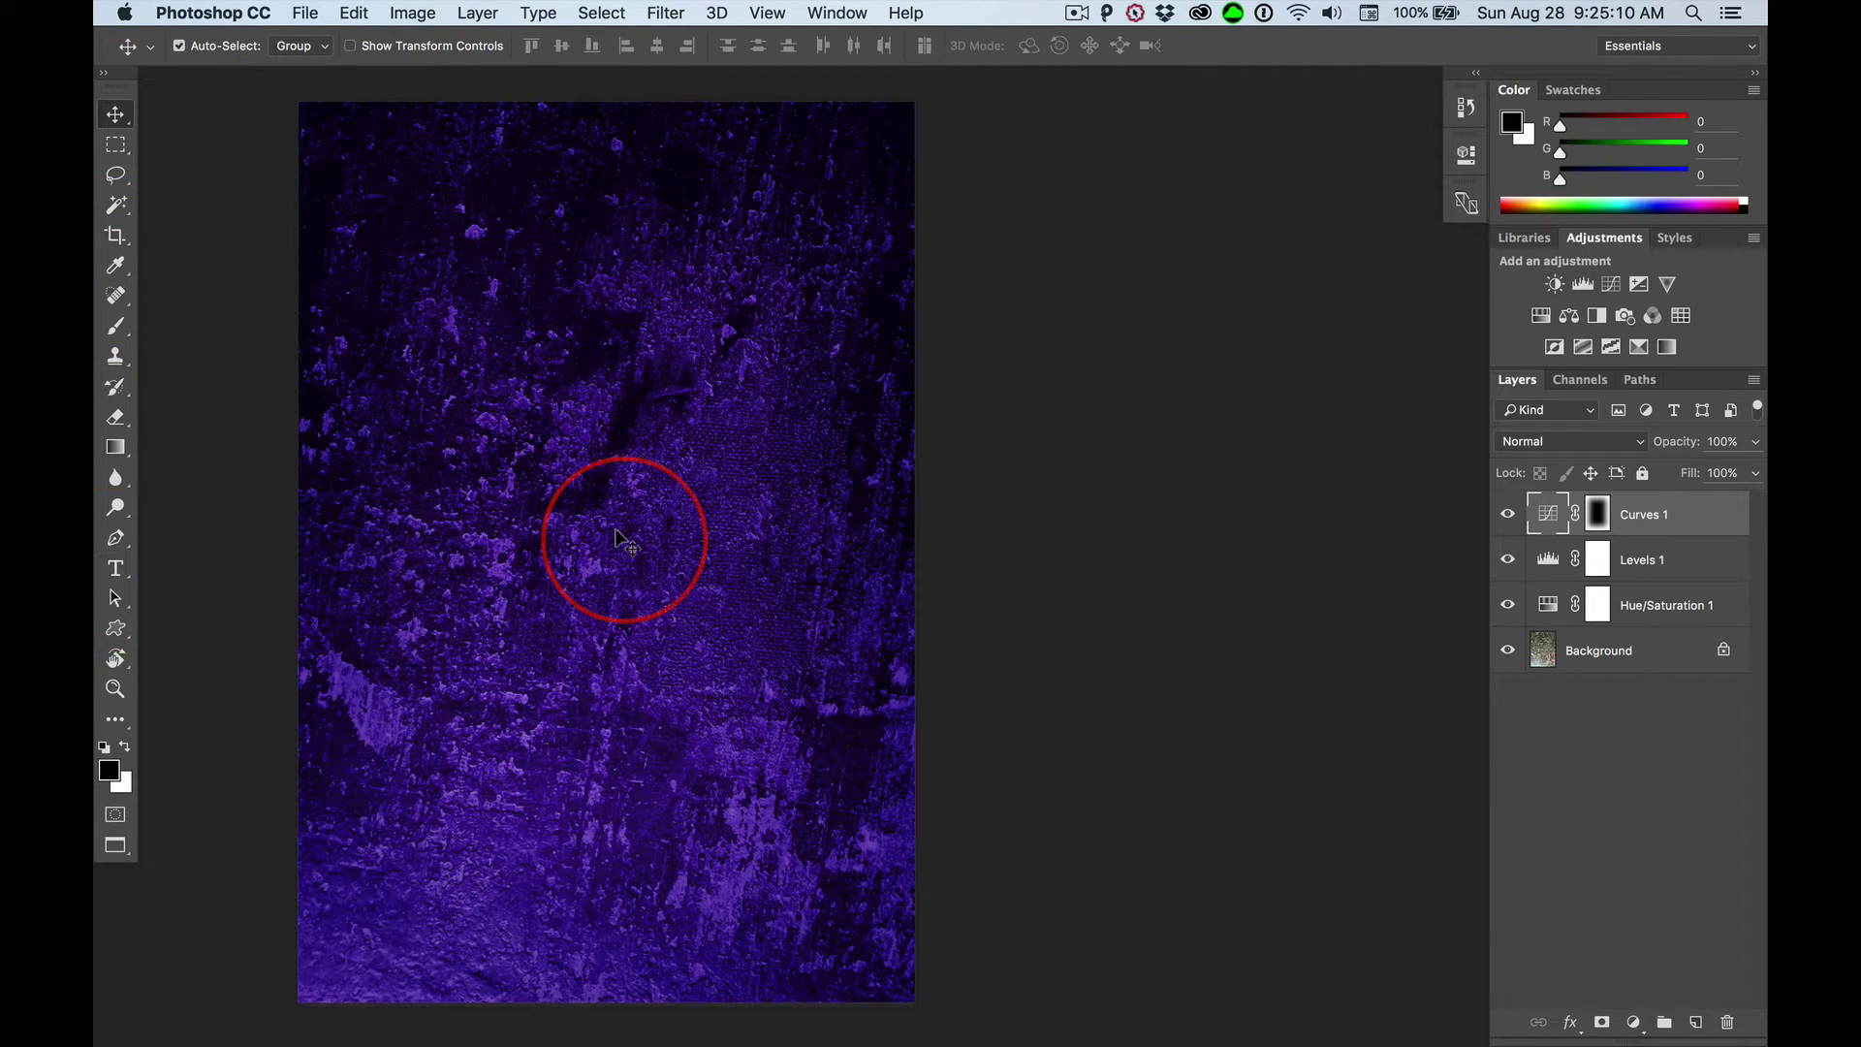
{"action": "left_click_drag", "start_coordinate": [595, 471], "coordinate": [740, 465]}
{"action": "left_click", "coordinate": [1597, 514]}
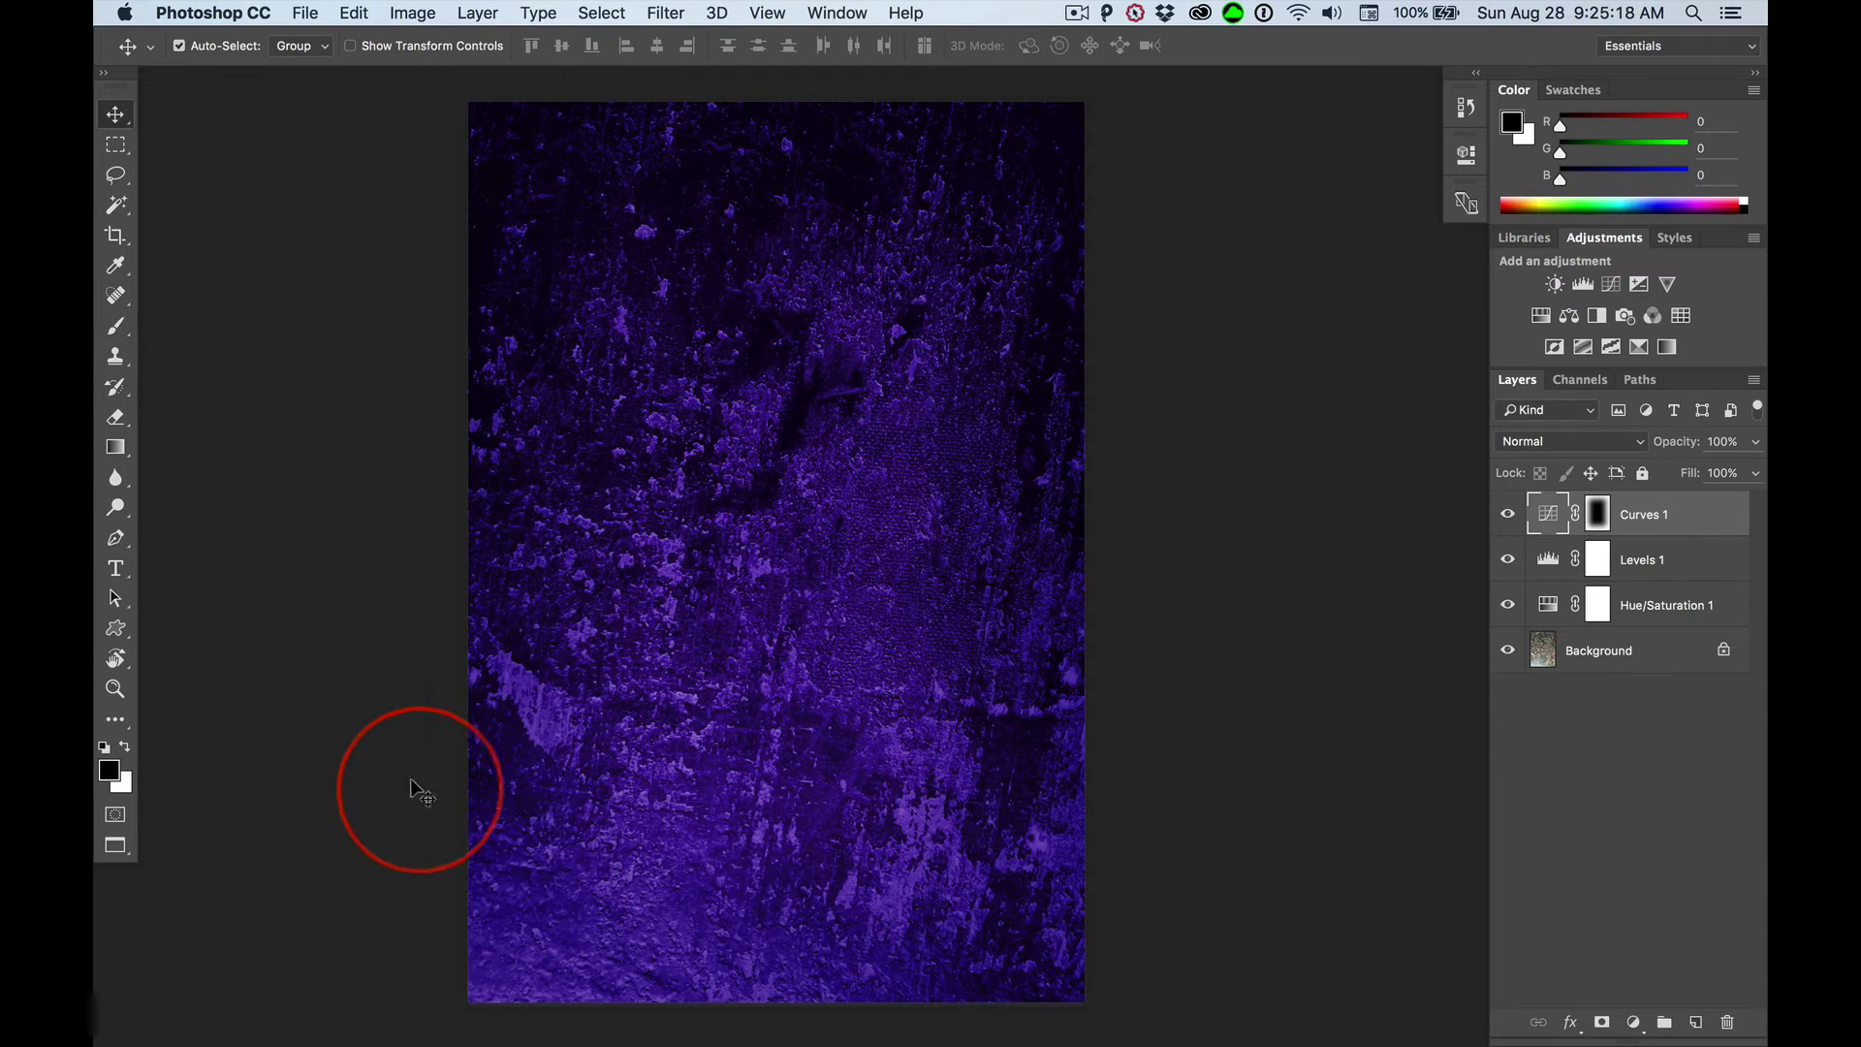
{"action": "left_click", "coordinate": [120, 504]}
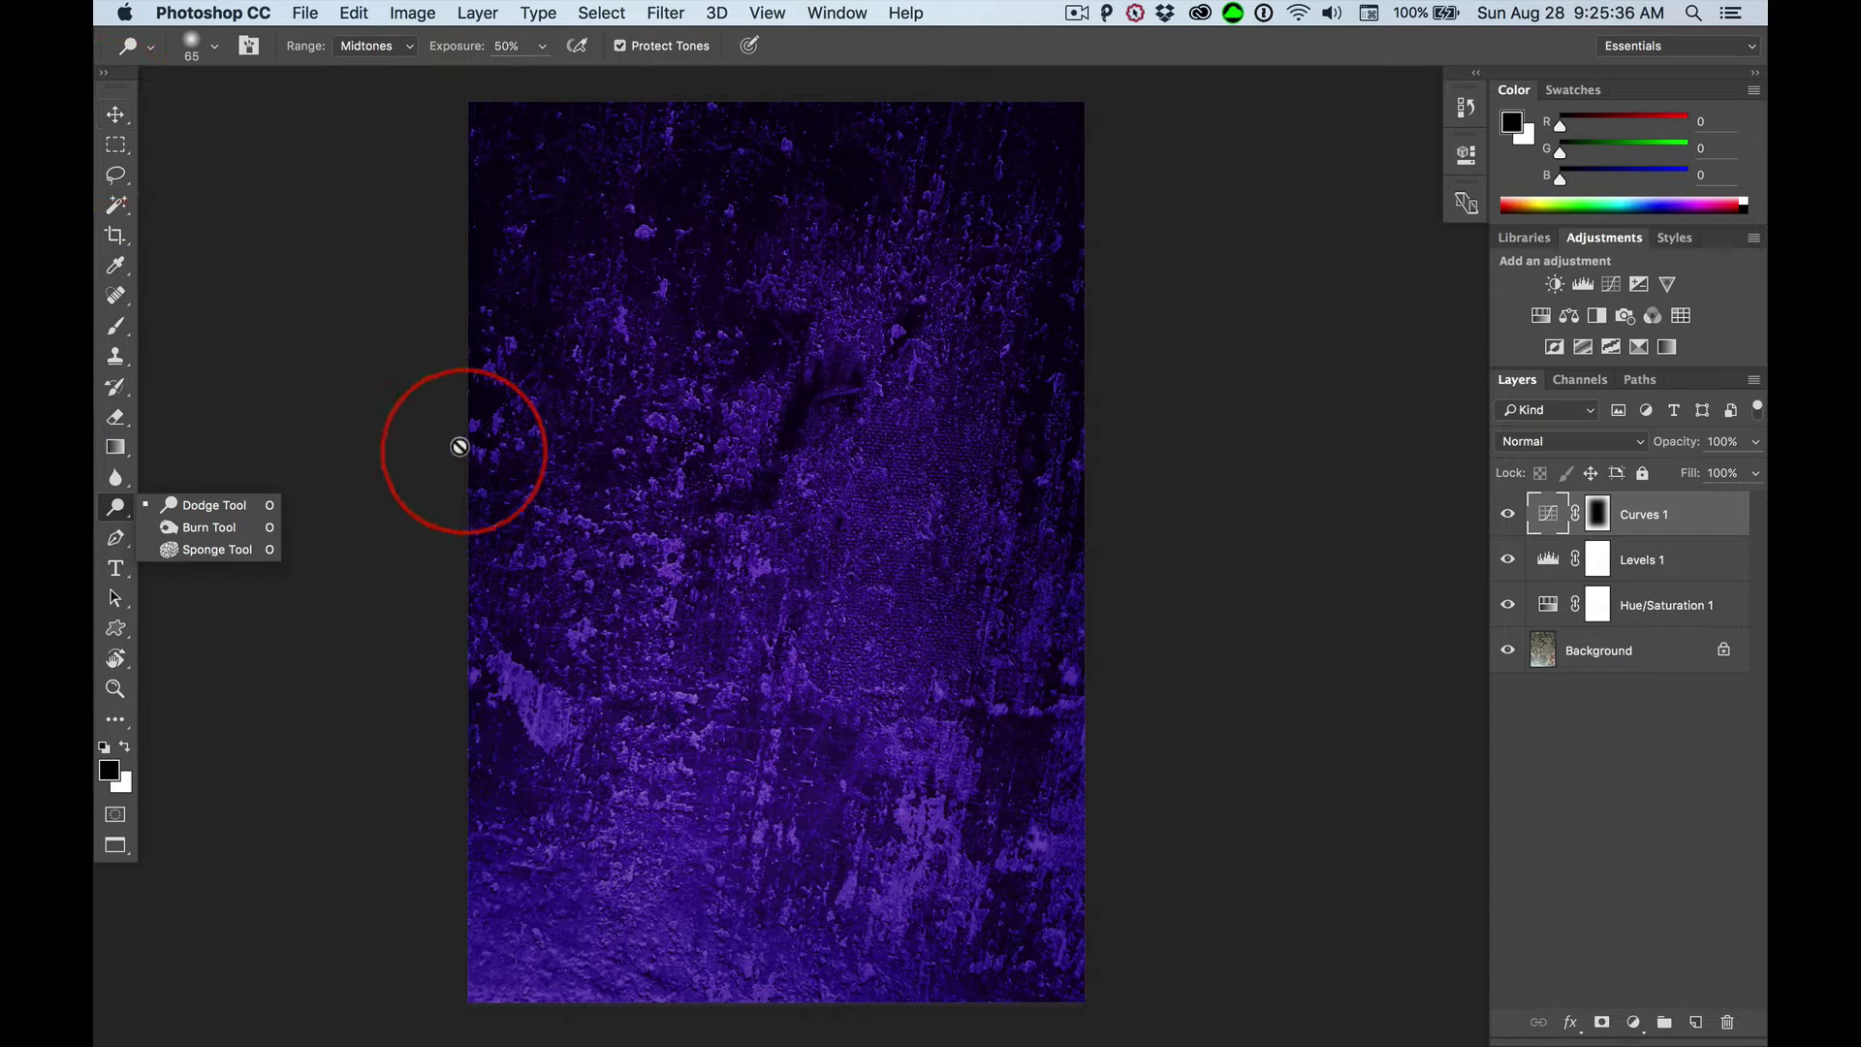
{"action": "key", "text": "v"}
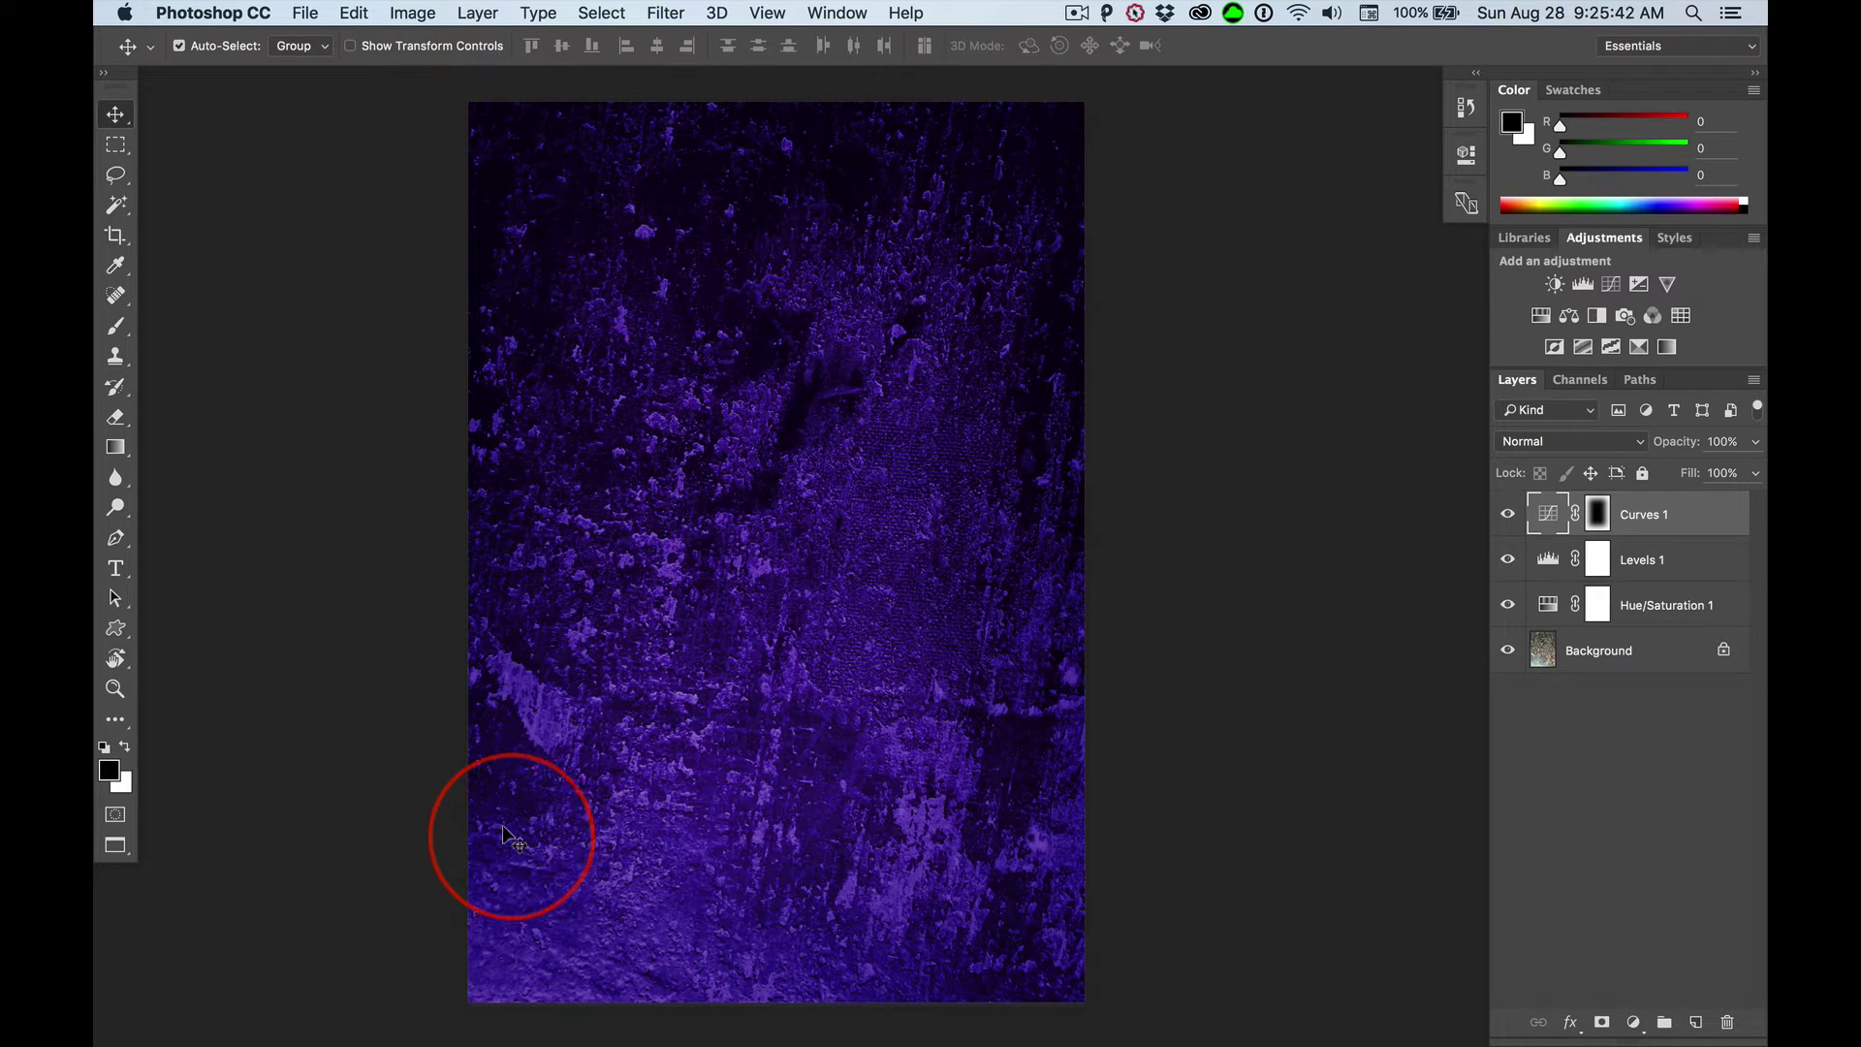
Add a new layer above the Curves 1 layer and fill it with 50% Gray in Normal mode at 100% opacity.
{"action": "left_click", "coordinate": [1692, 1023]}
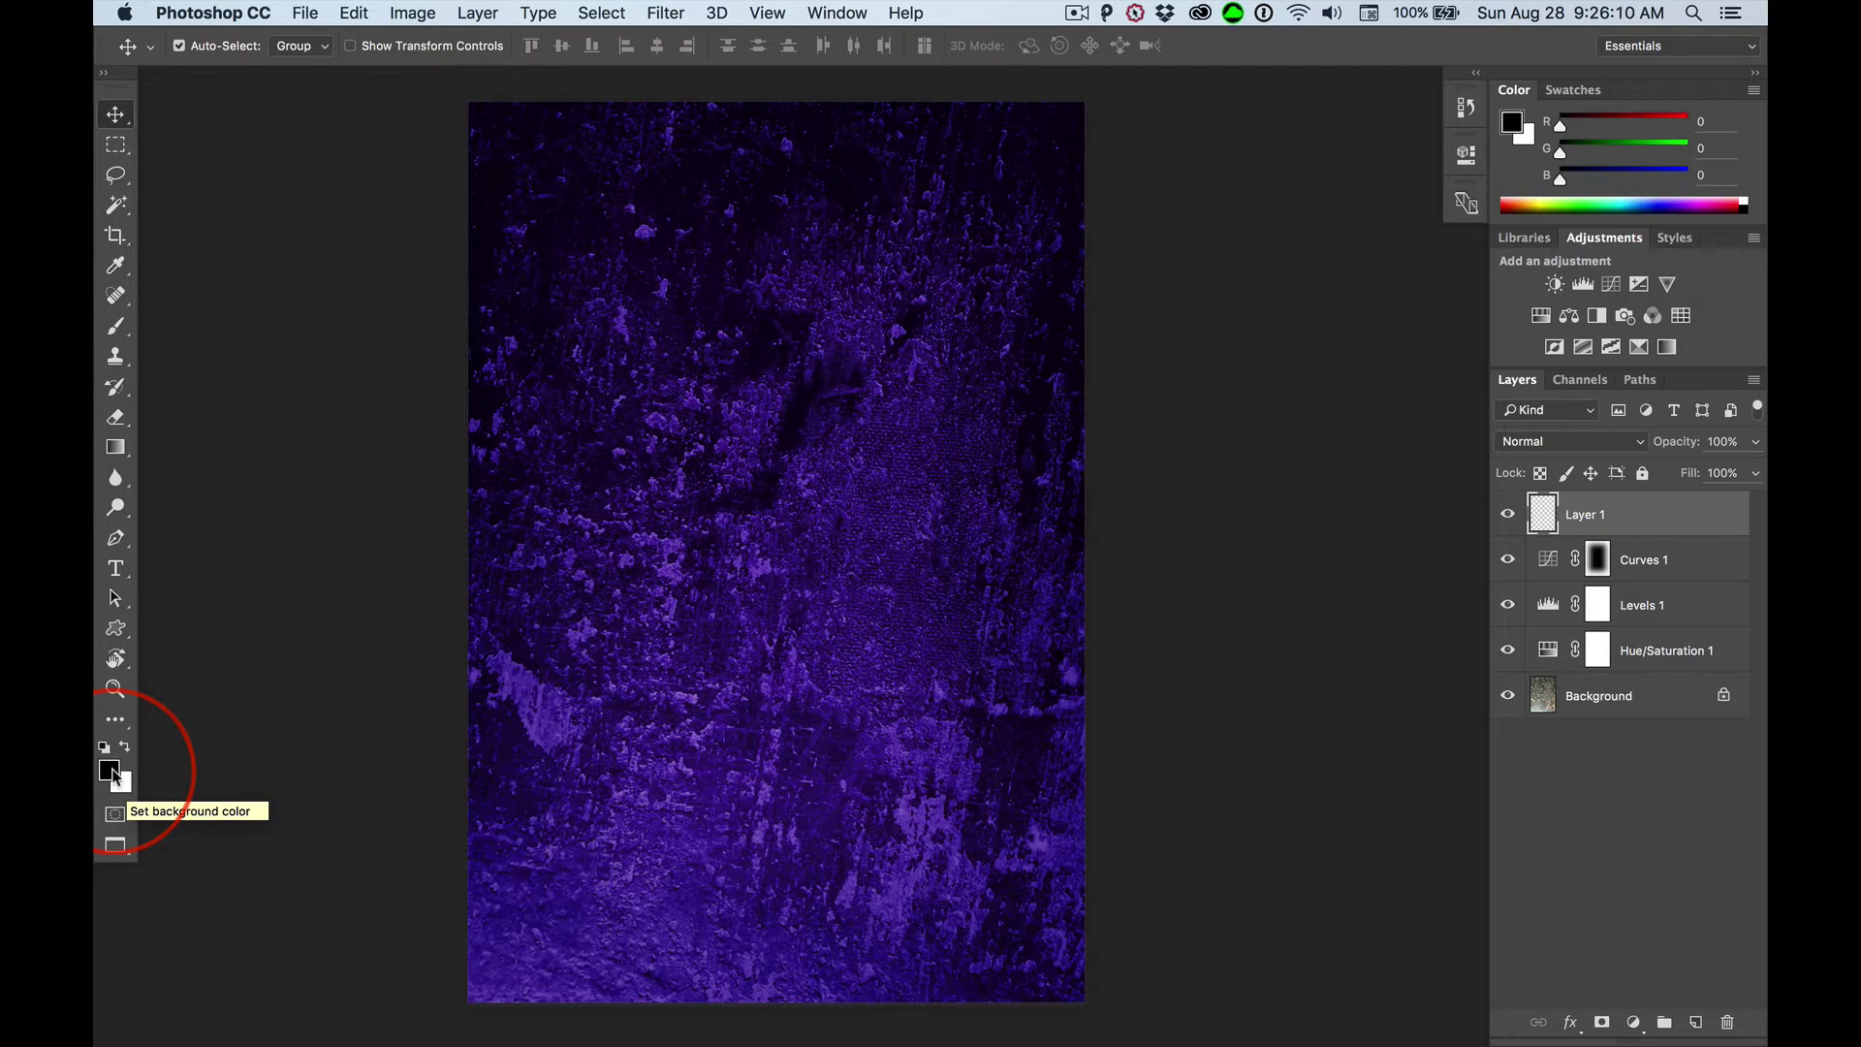
{"action": "left_click", "coordinate": [355, 13]}
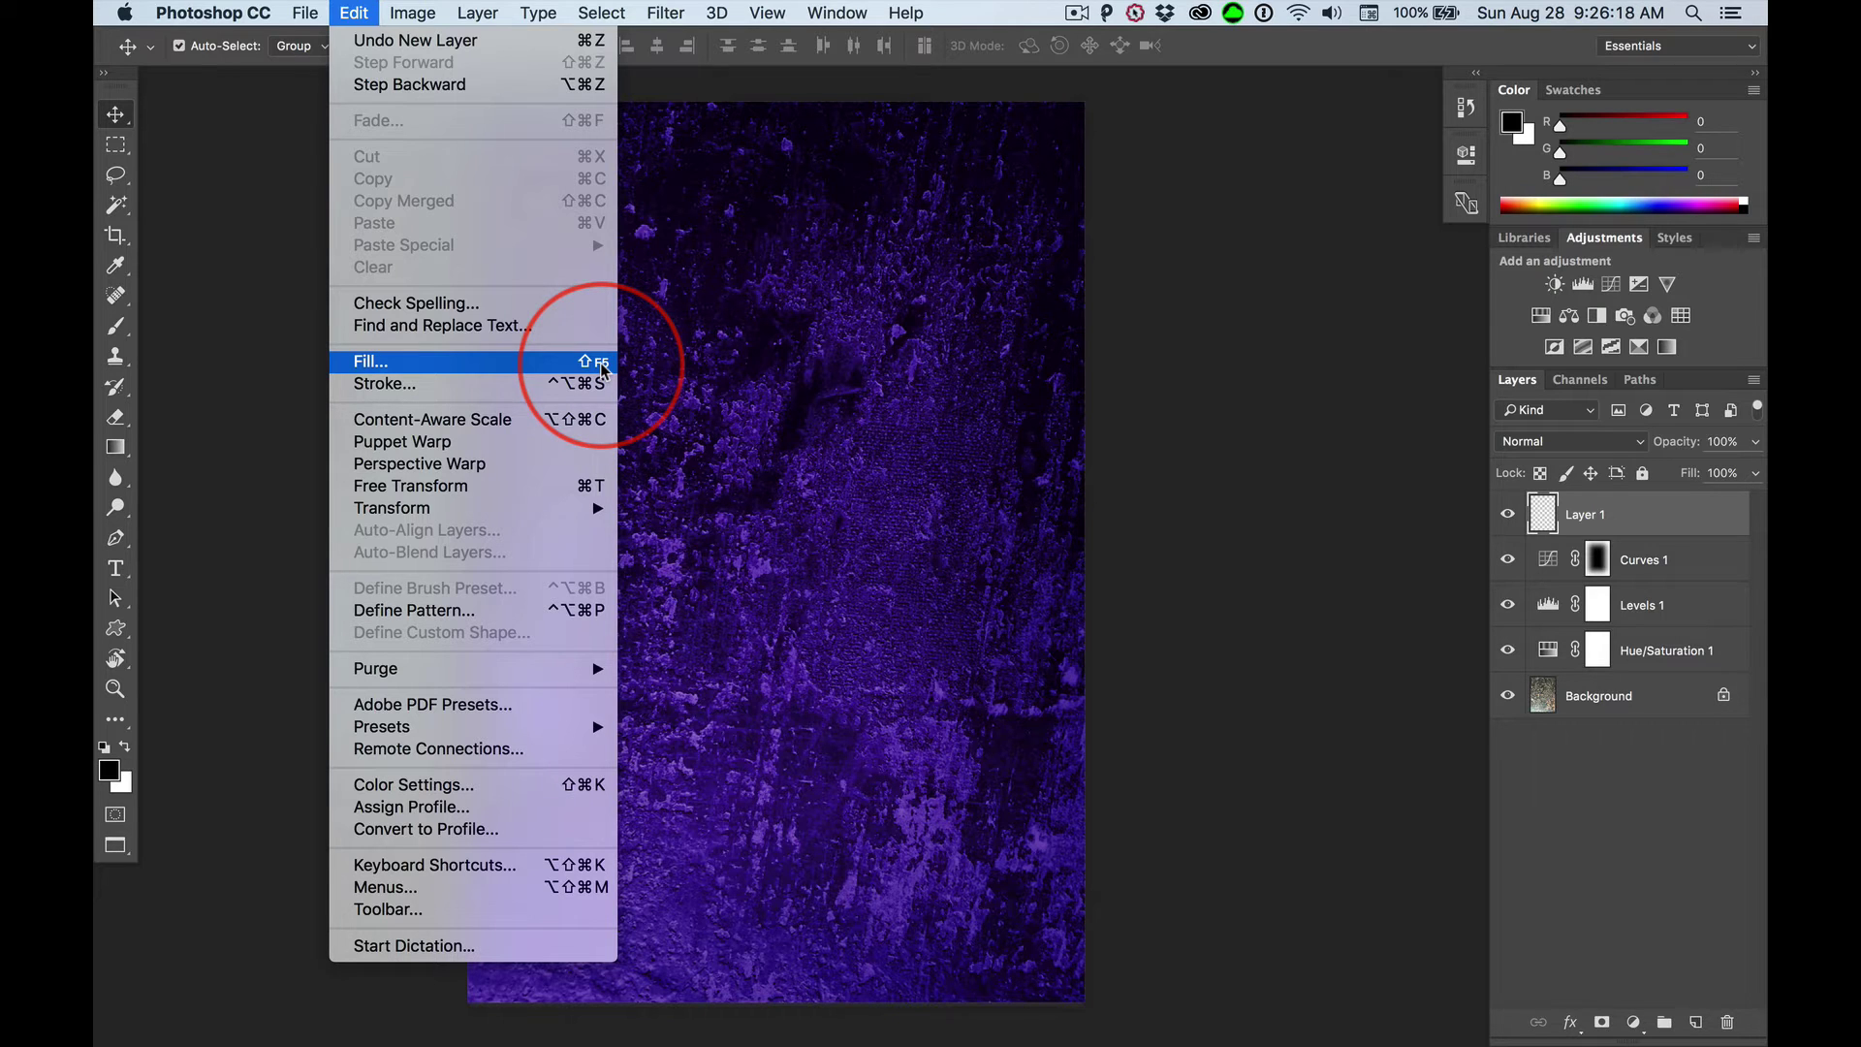
{"action": "left_click", "coordinate": [355, 13]}
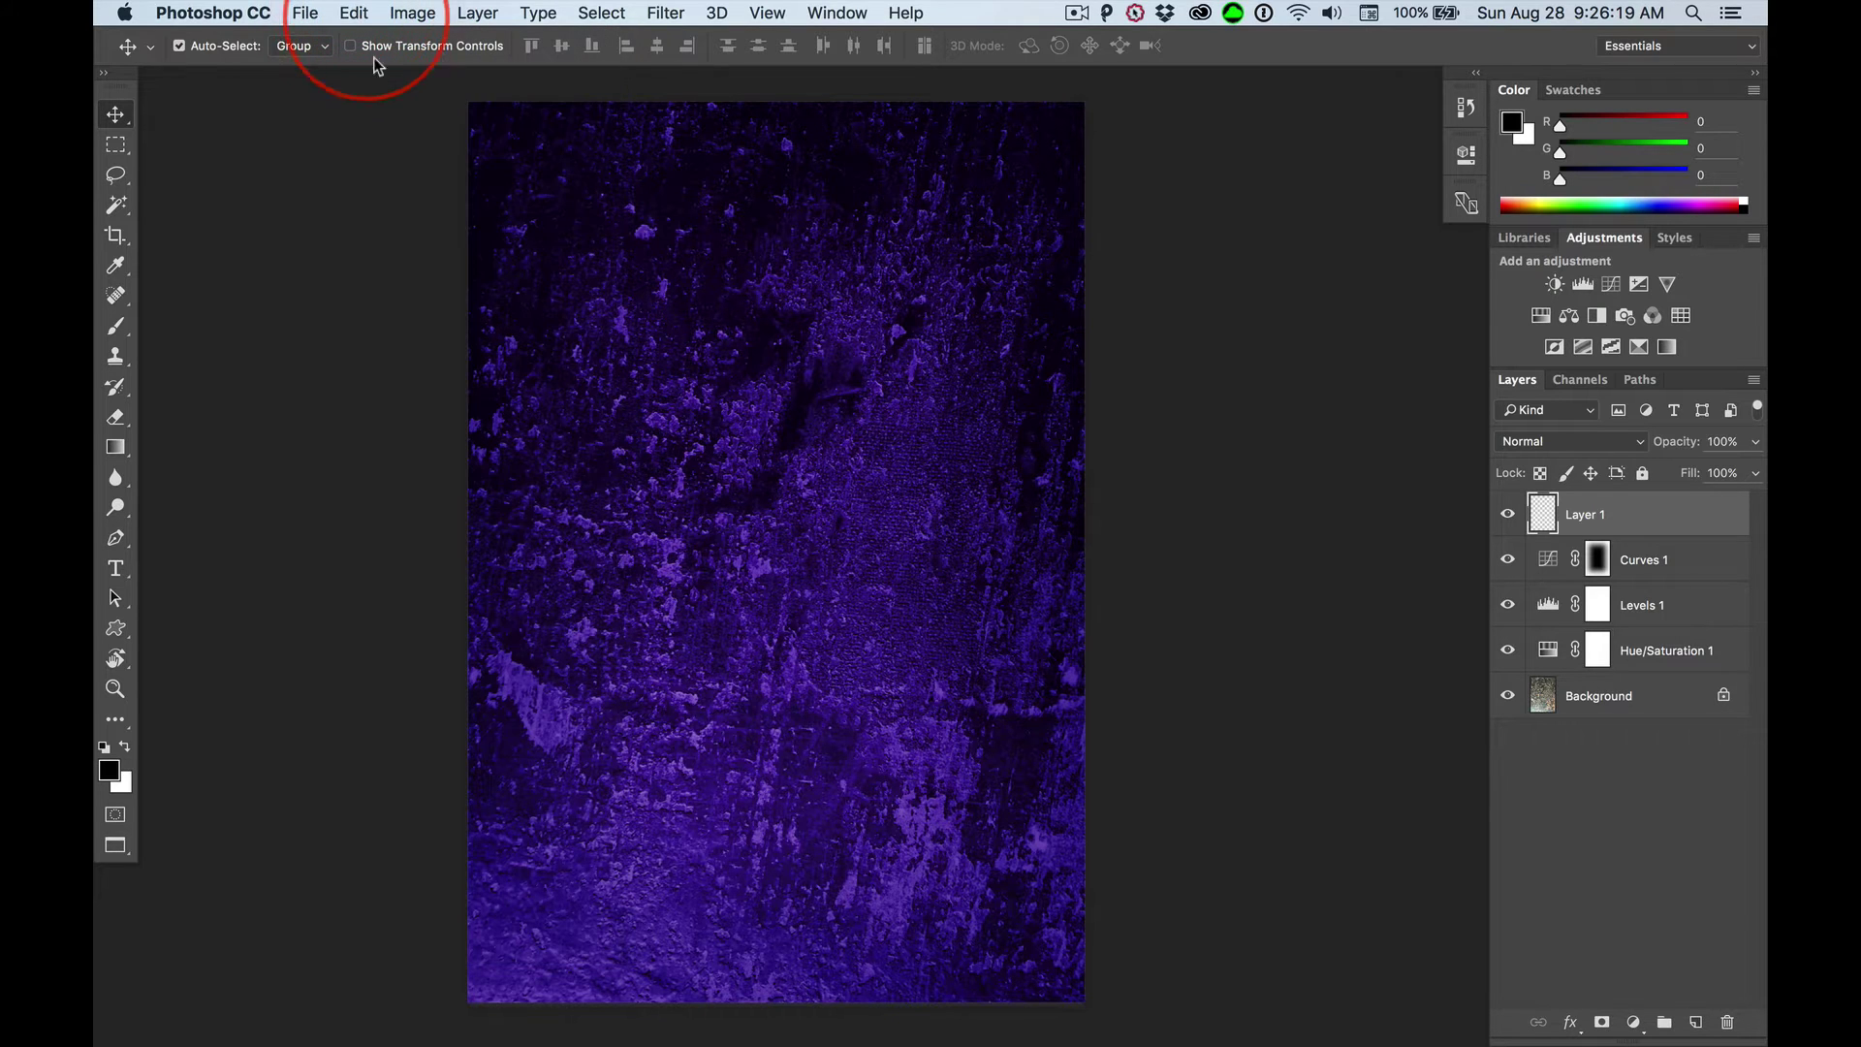
{"action": "key", "text": "shift"}
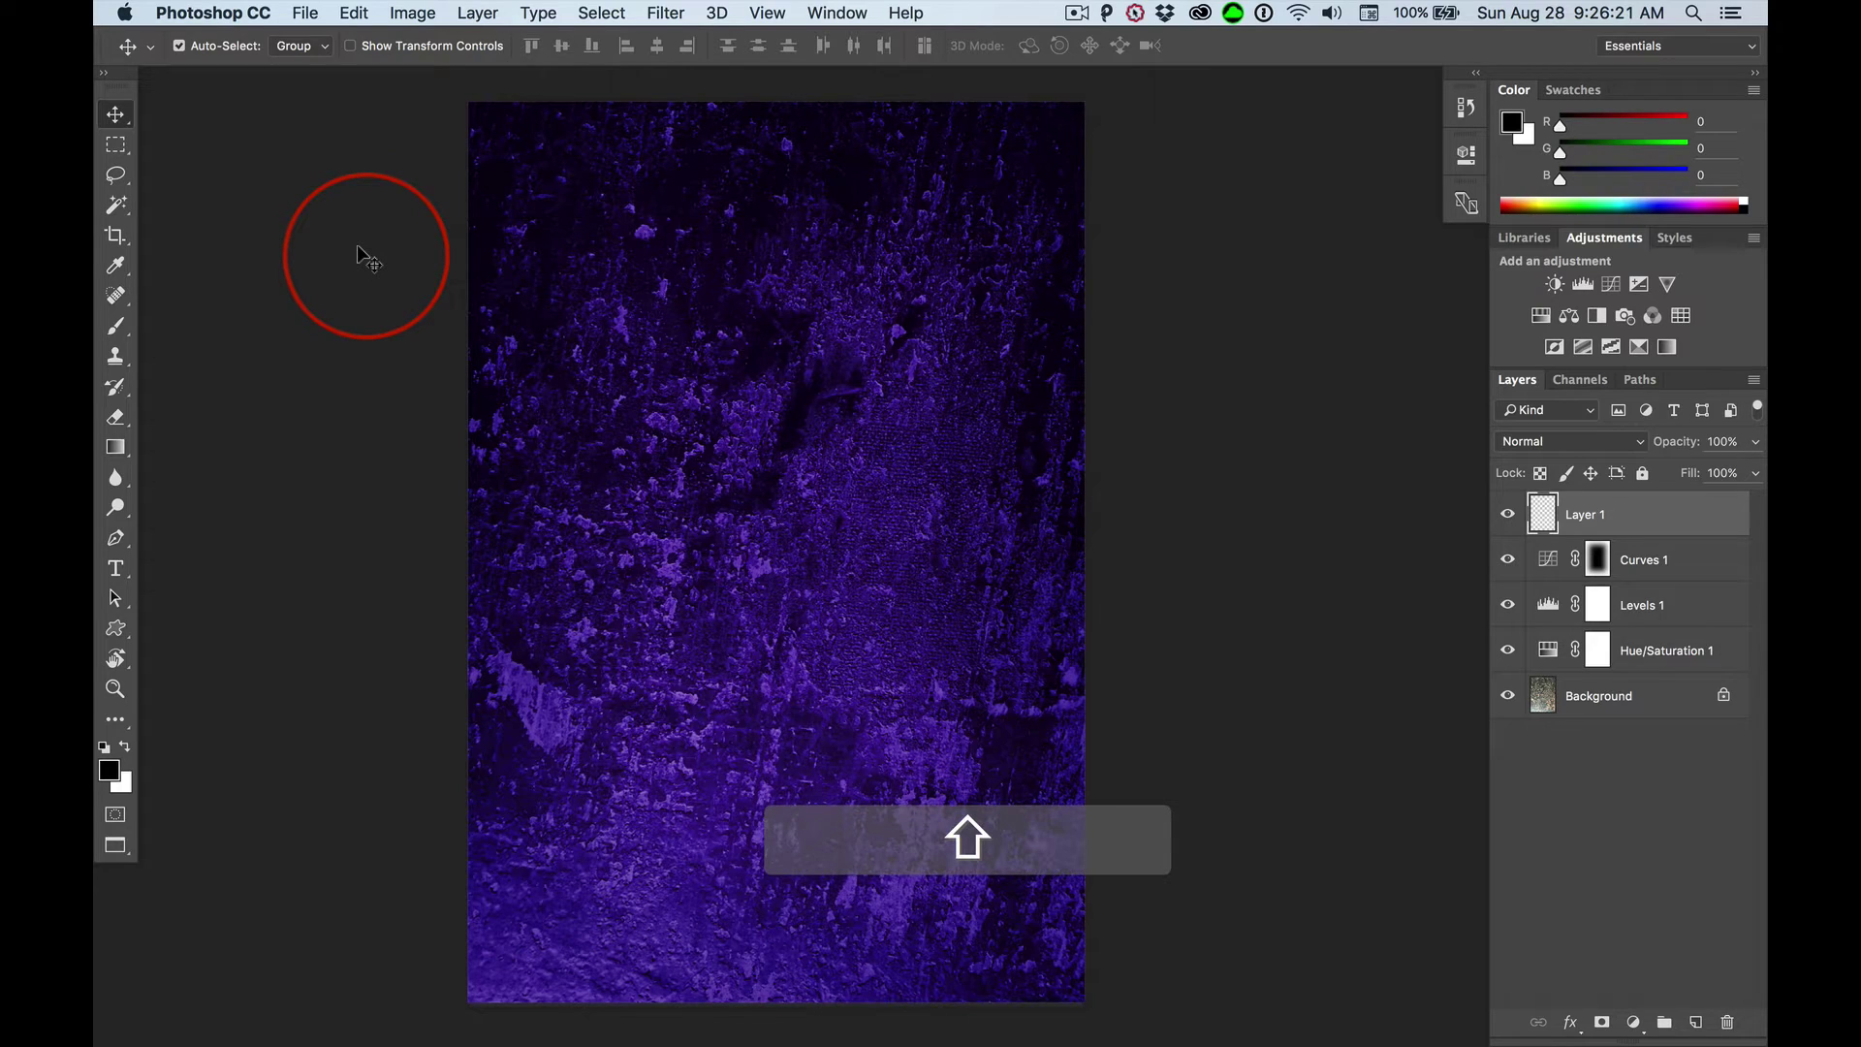
{"action": "key", "text": "shift+BackSpace"}
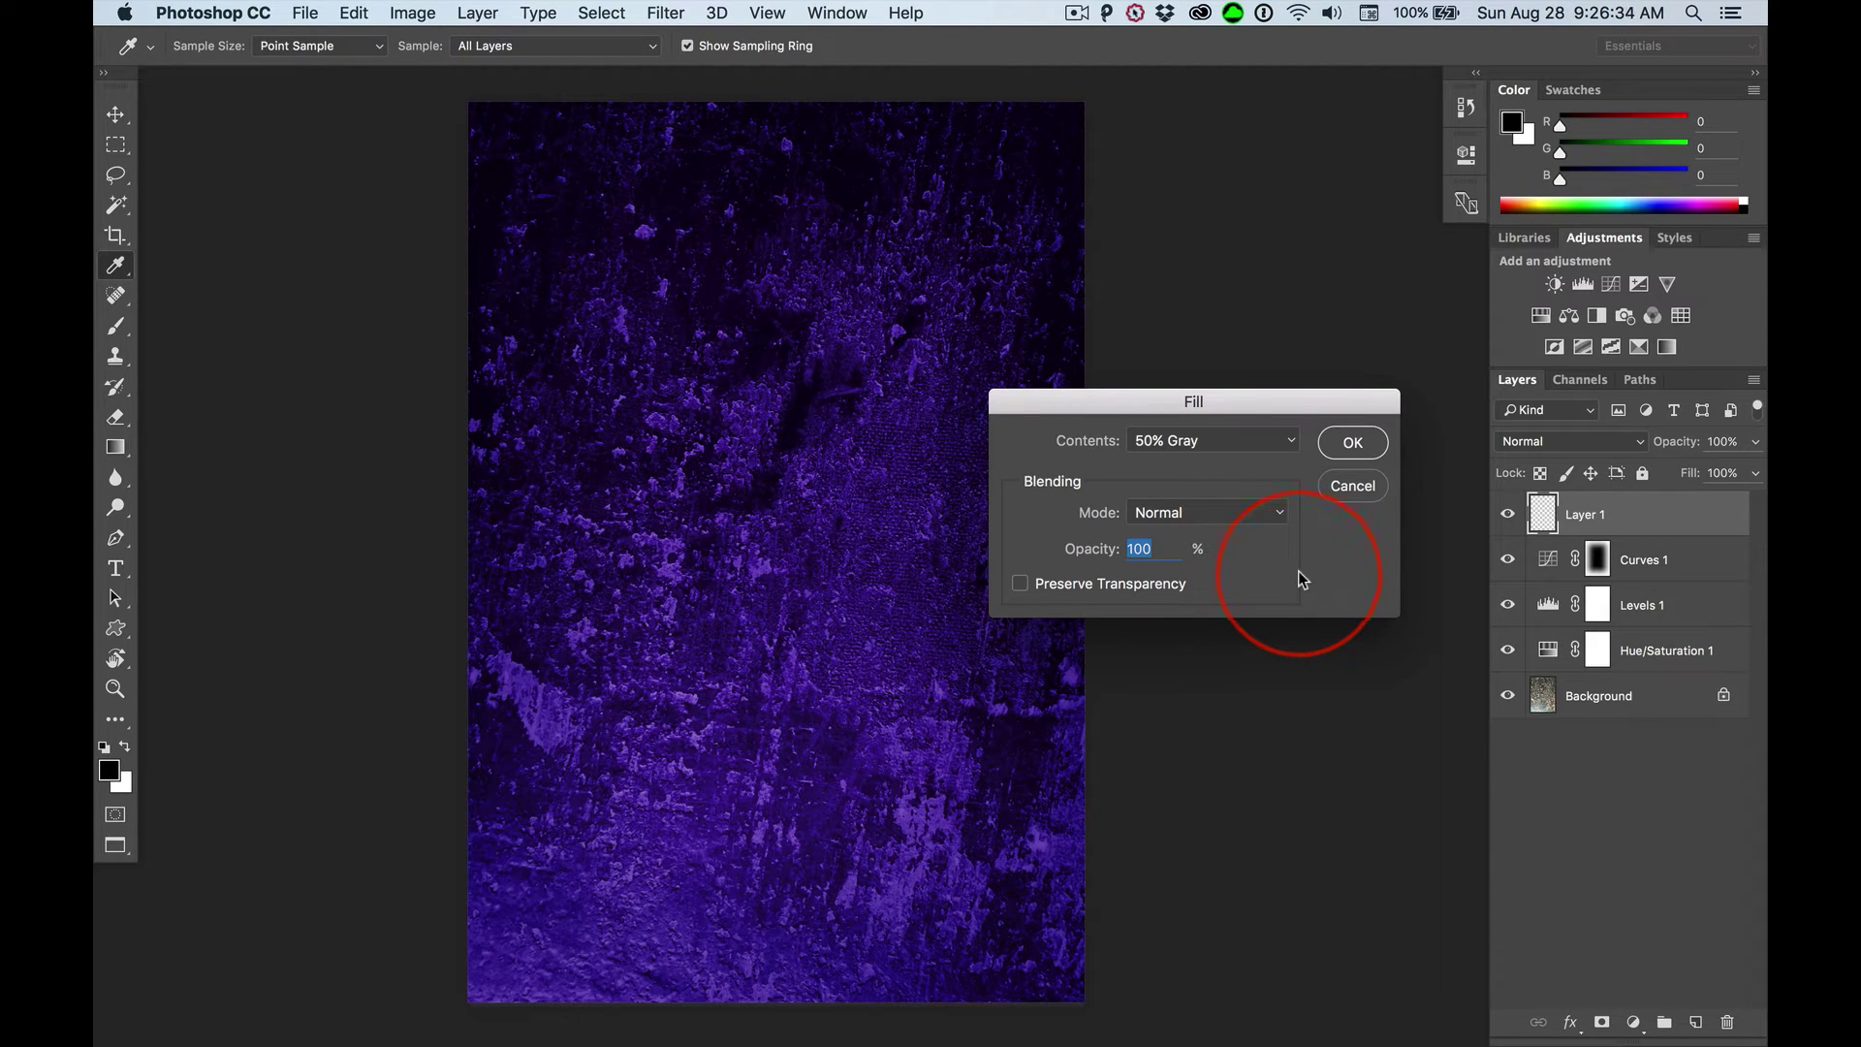
{"action": "left_click", "coordinate": [1214, 444]}
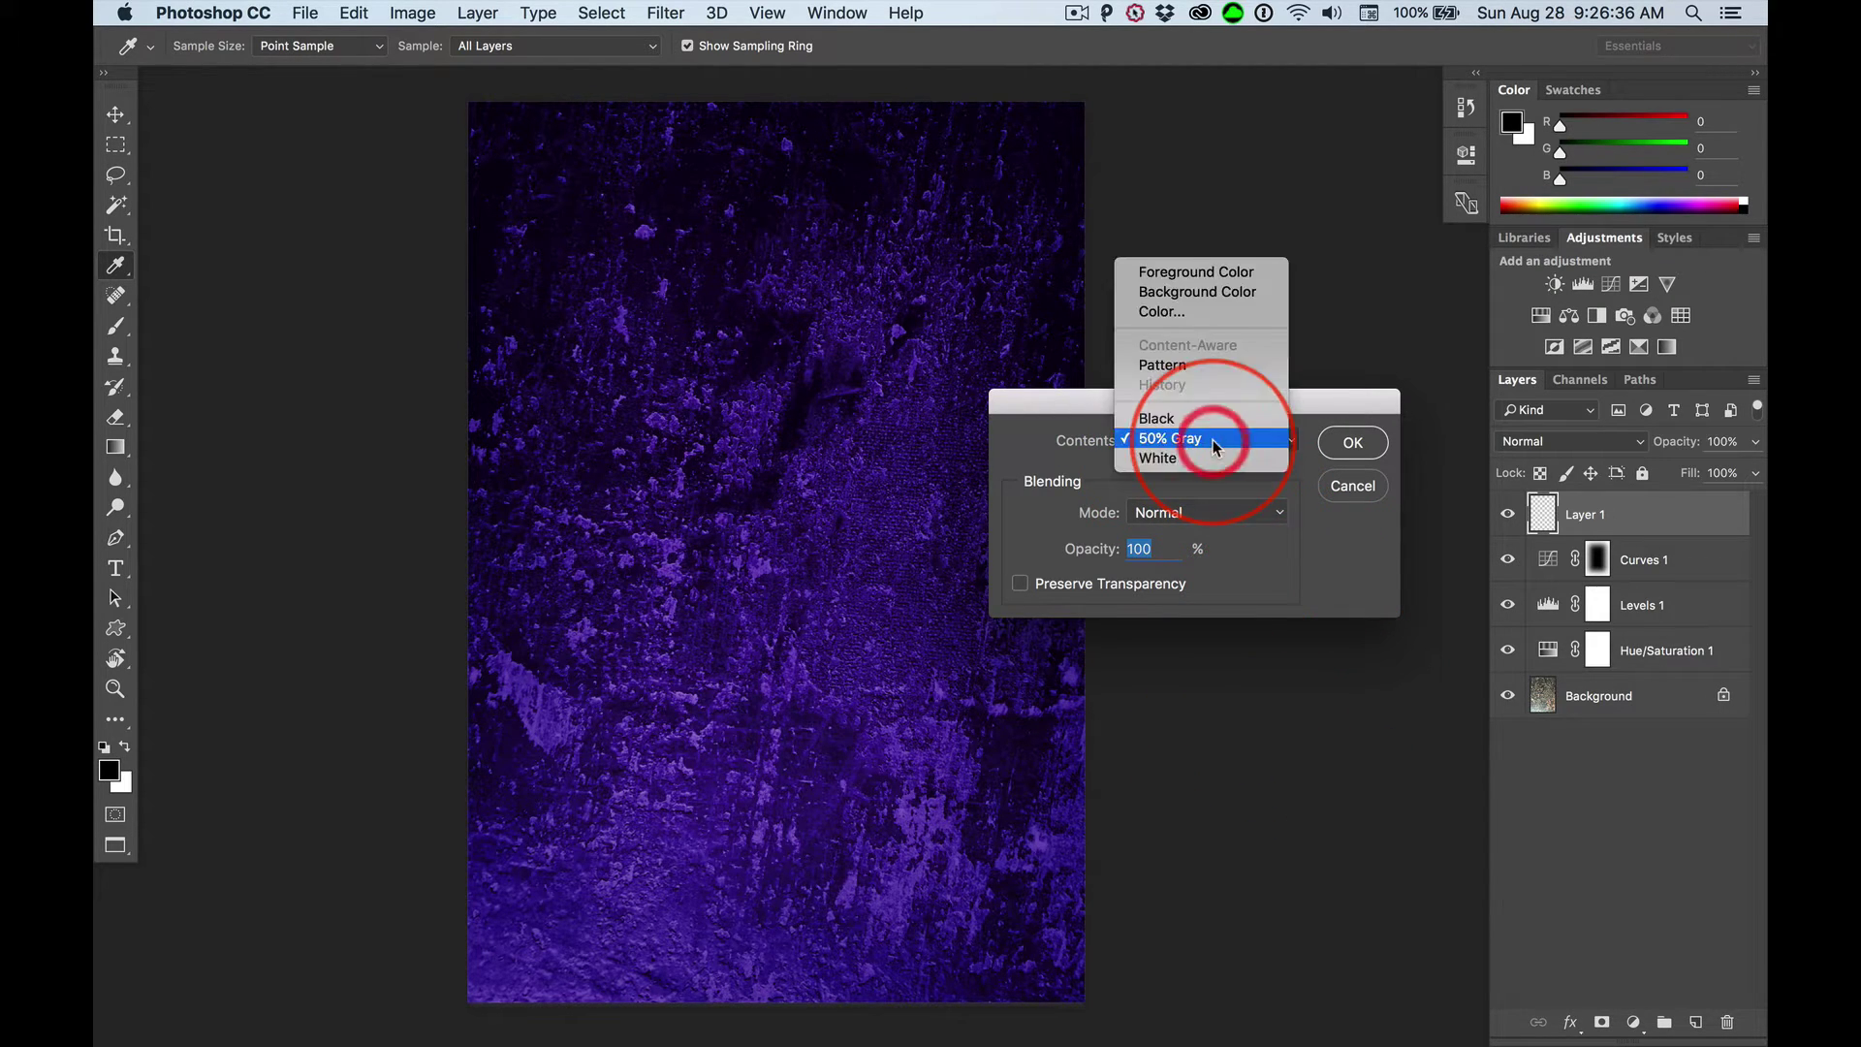
{"action": "left_click", "coordinate": [1184, 276]}
{"action": "left_click", "coordinate": [1196, 446]}
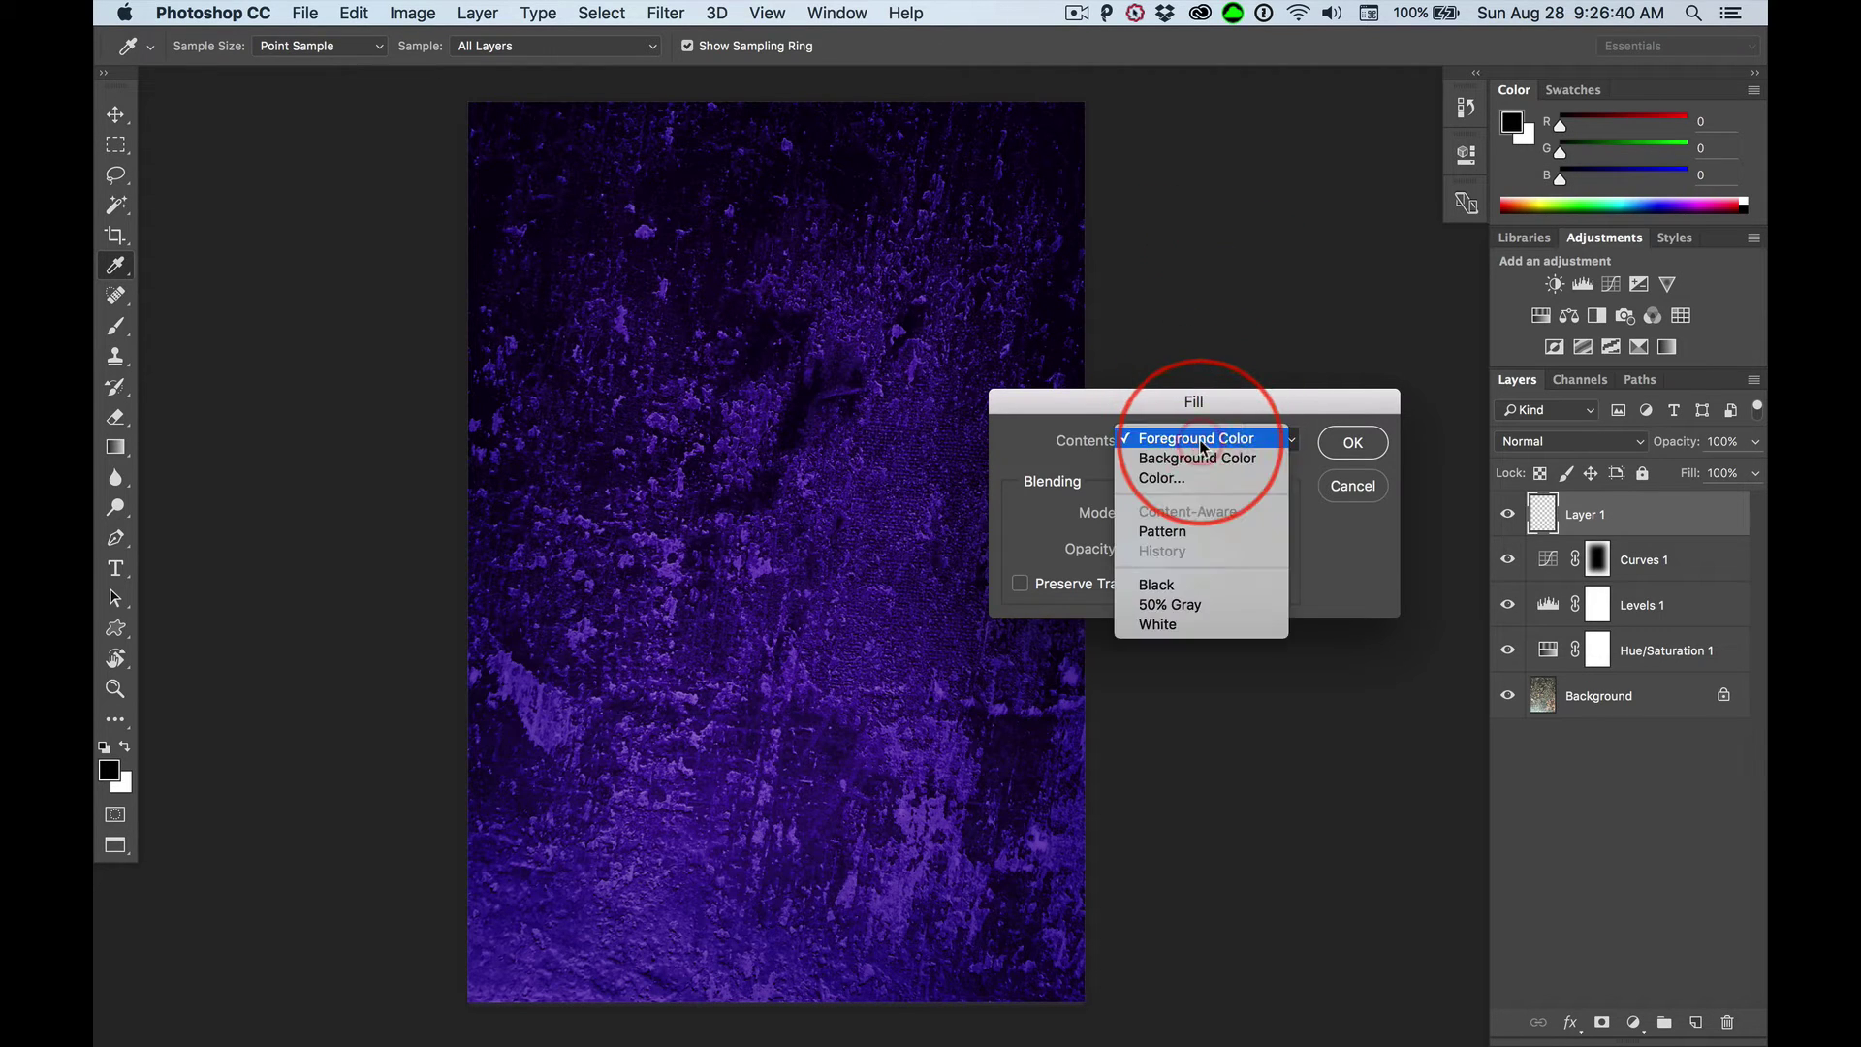
{"action": "left_click", "coordinate": [1192, 460]}
{"action": "left_click", "coordinate": [1191, 450]}
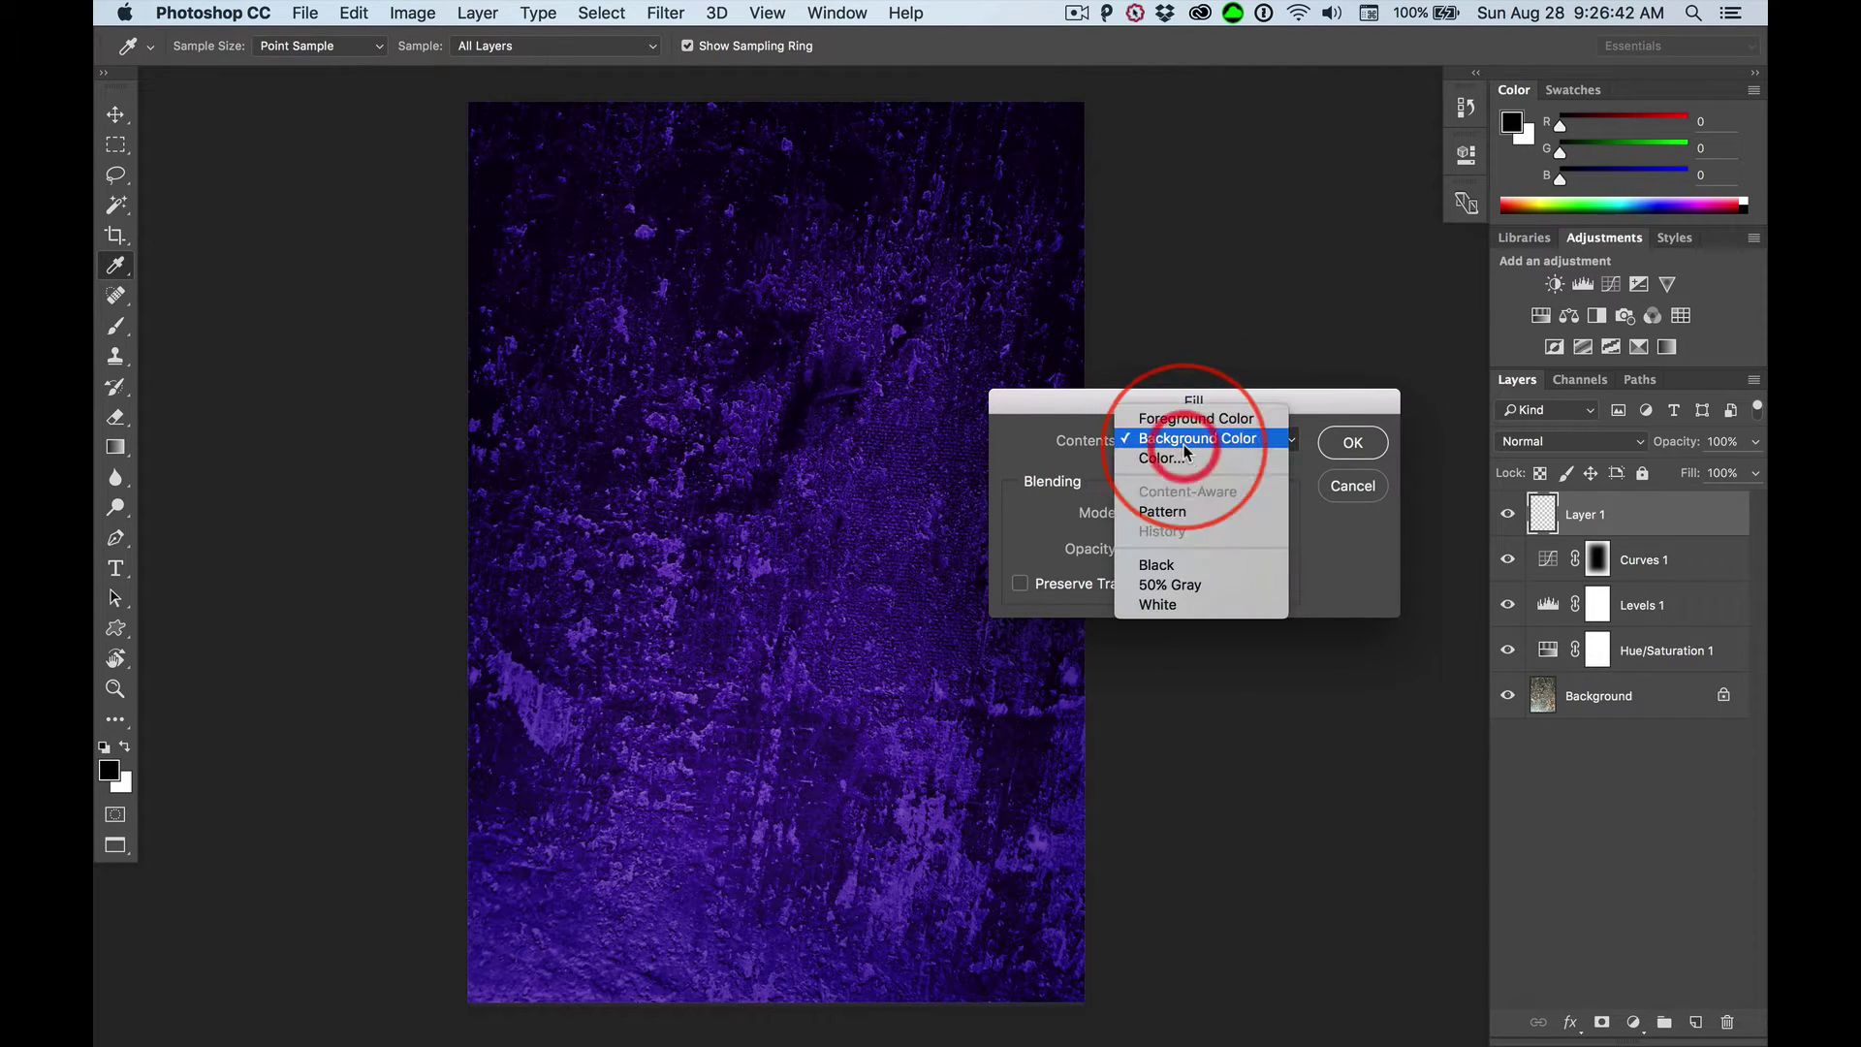
{"action": "left_click", "coordinate": [1174, 588]}
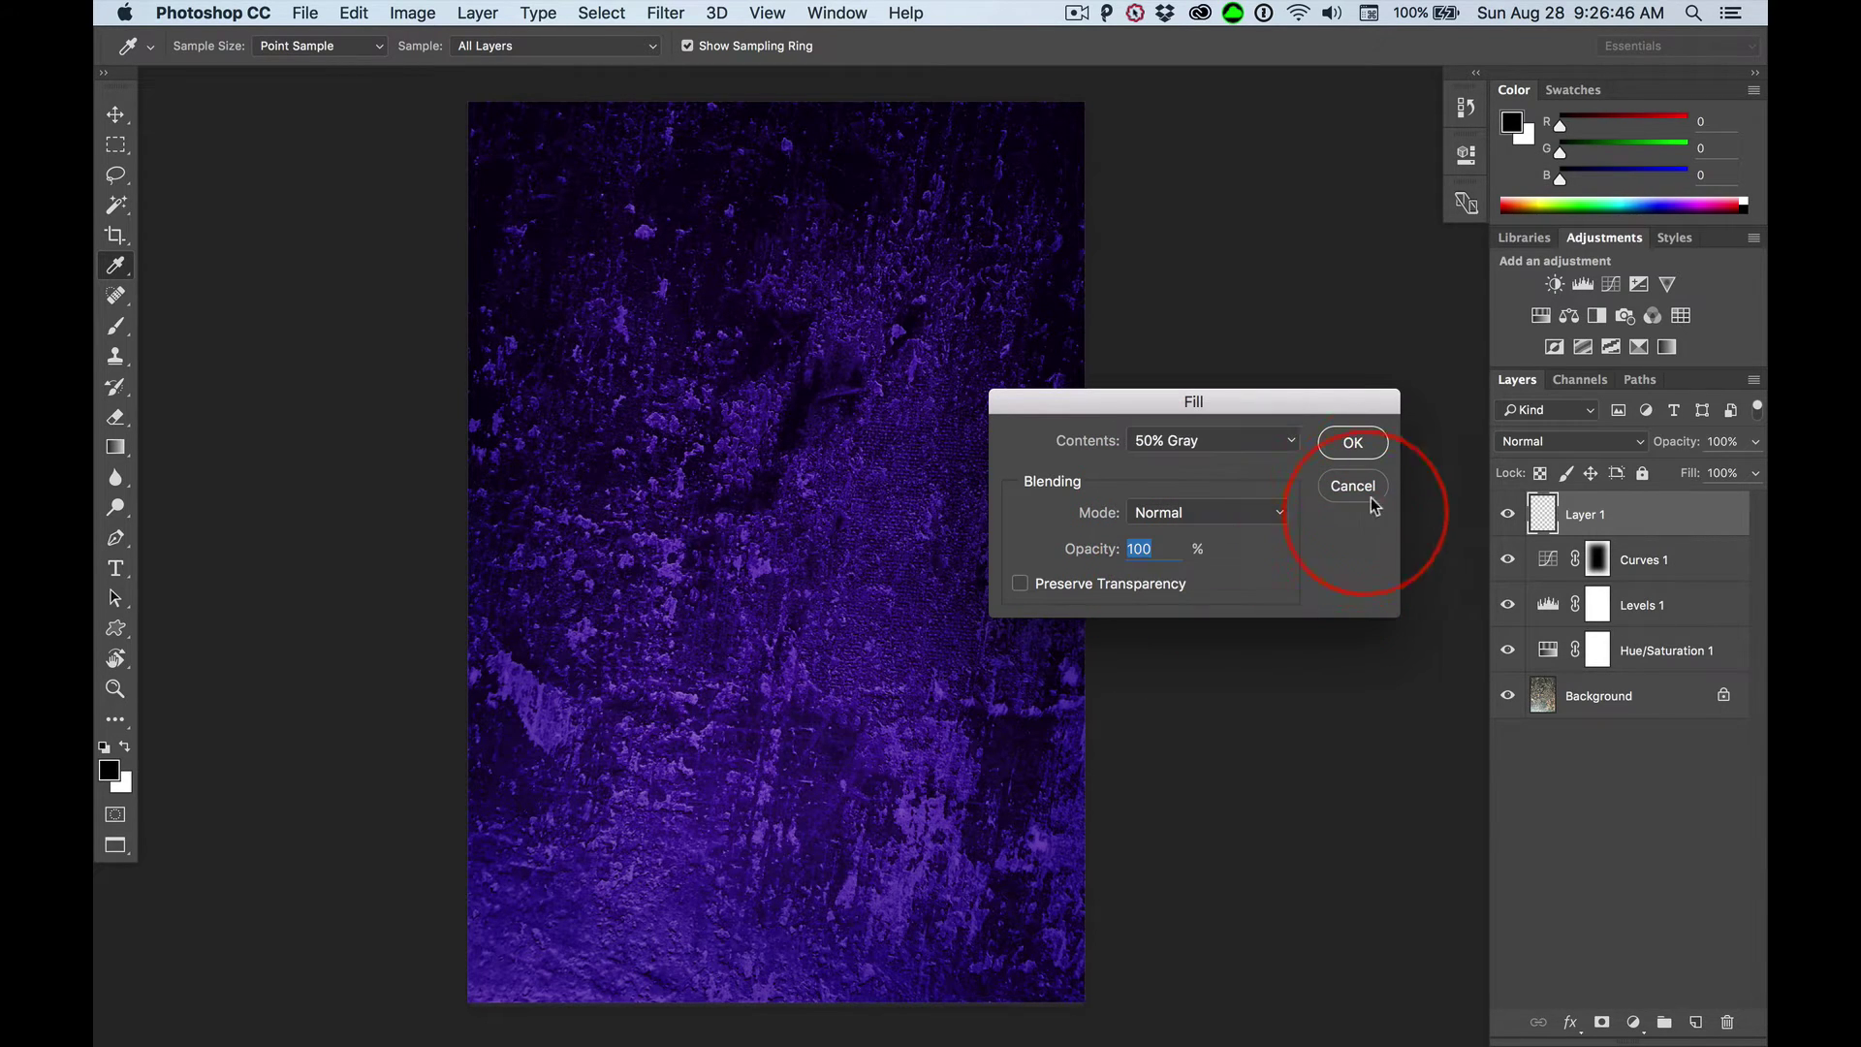
{"action": "left_click", "coordinate": [1352, 443]}
{"action": "key", "text": "v"}
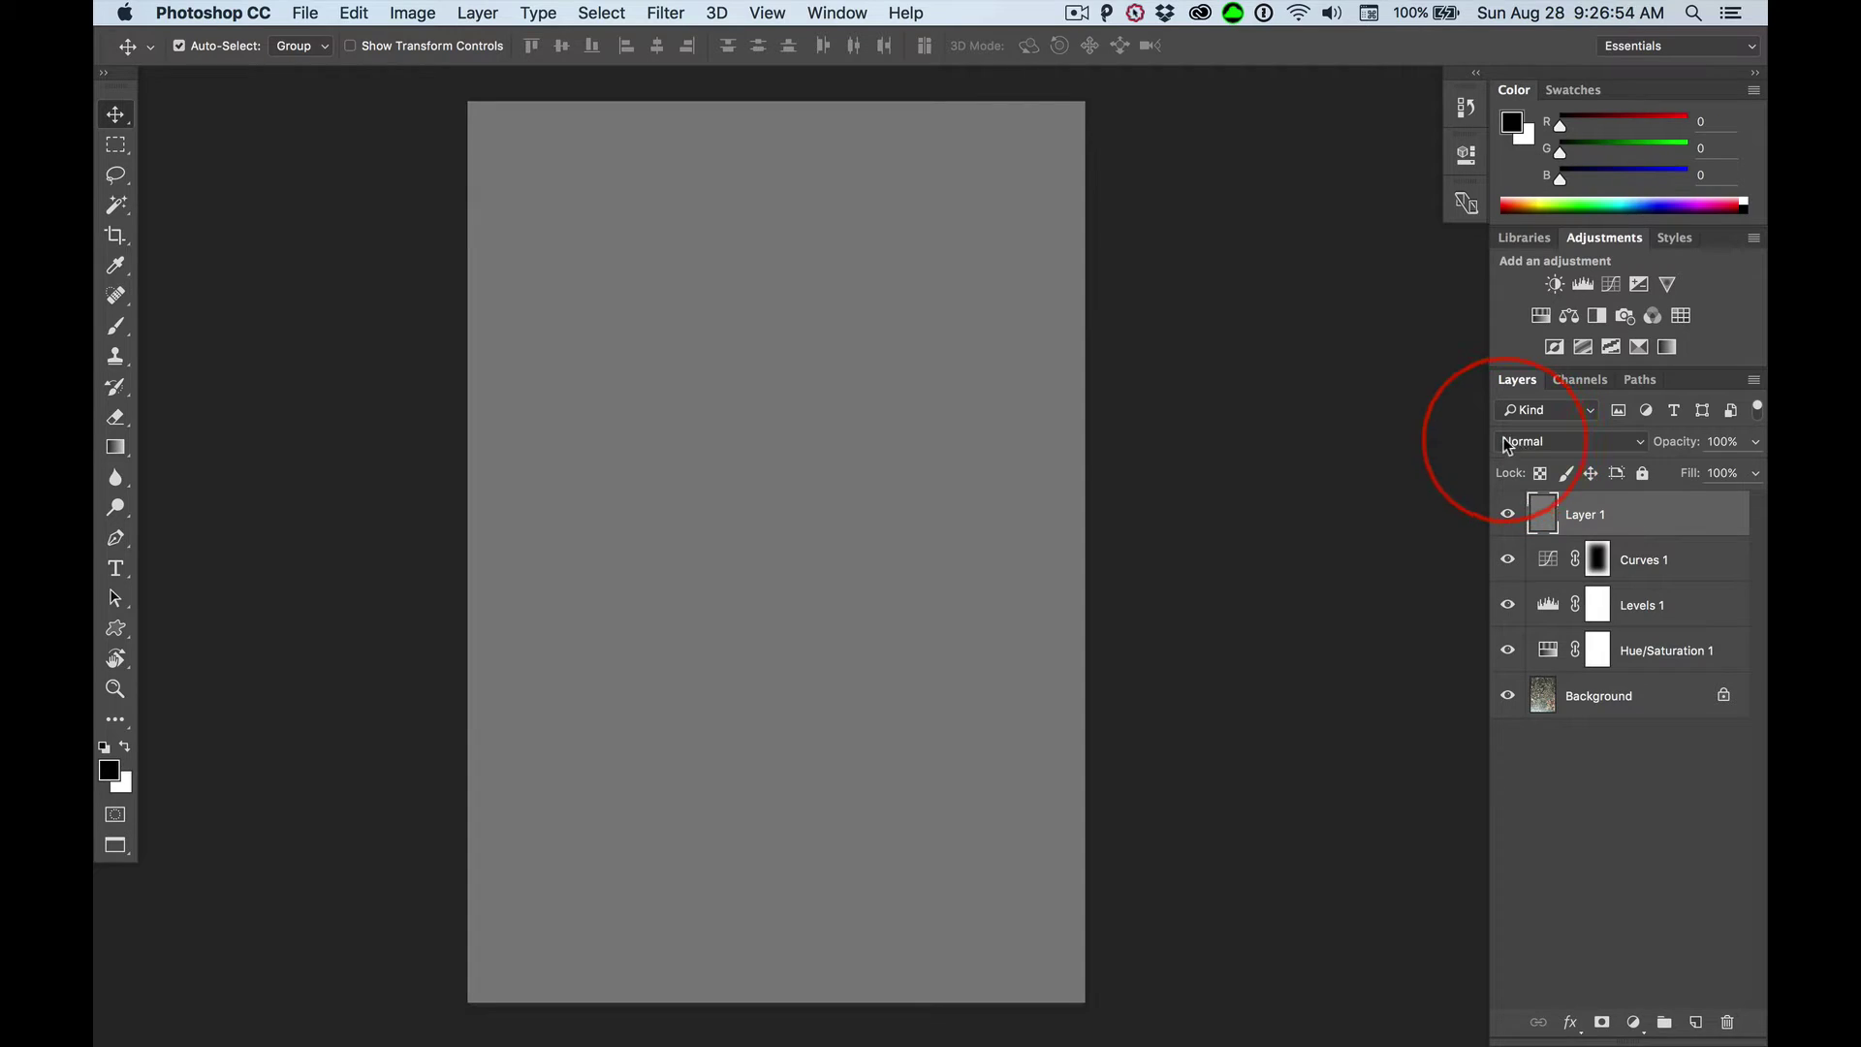
Set the blending mode of the gray-filled layer to Overlay.
{"action": "left_click", "coordinate": [1614, 448]}
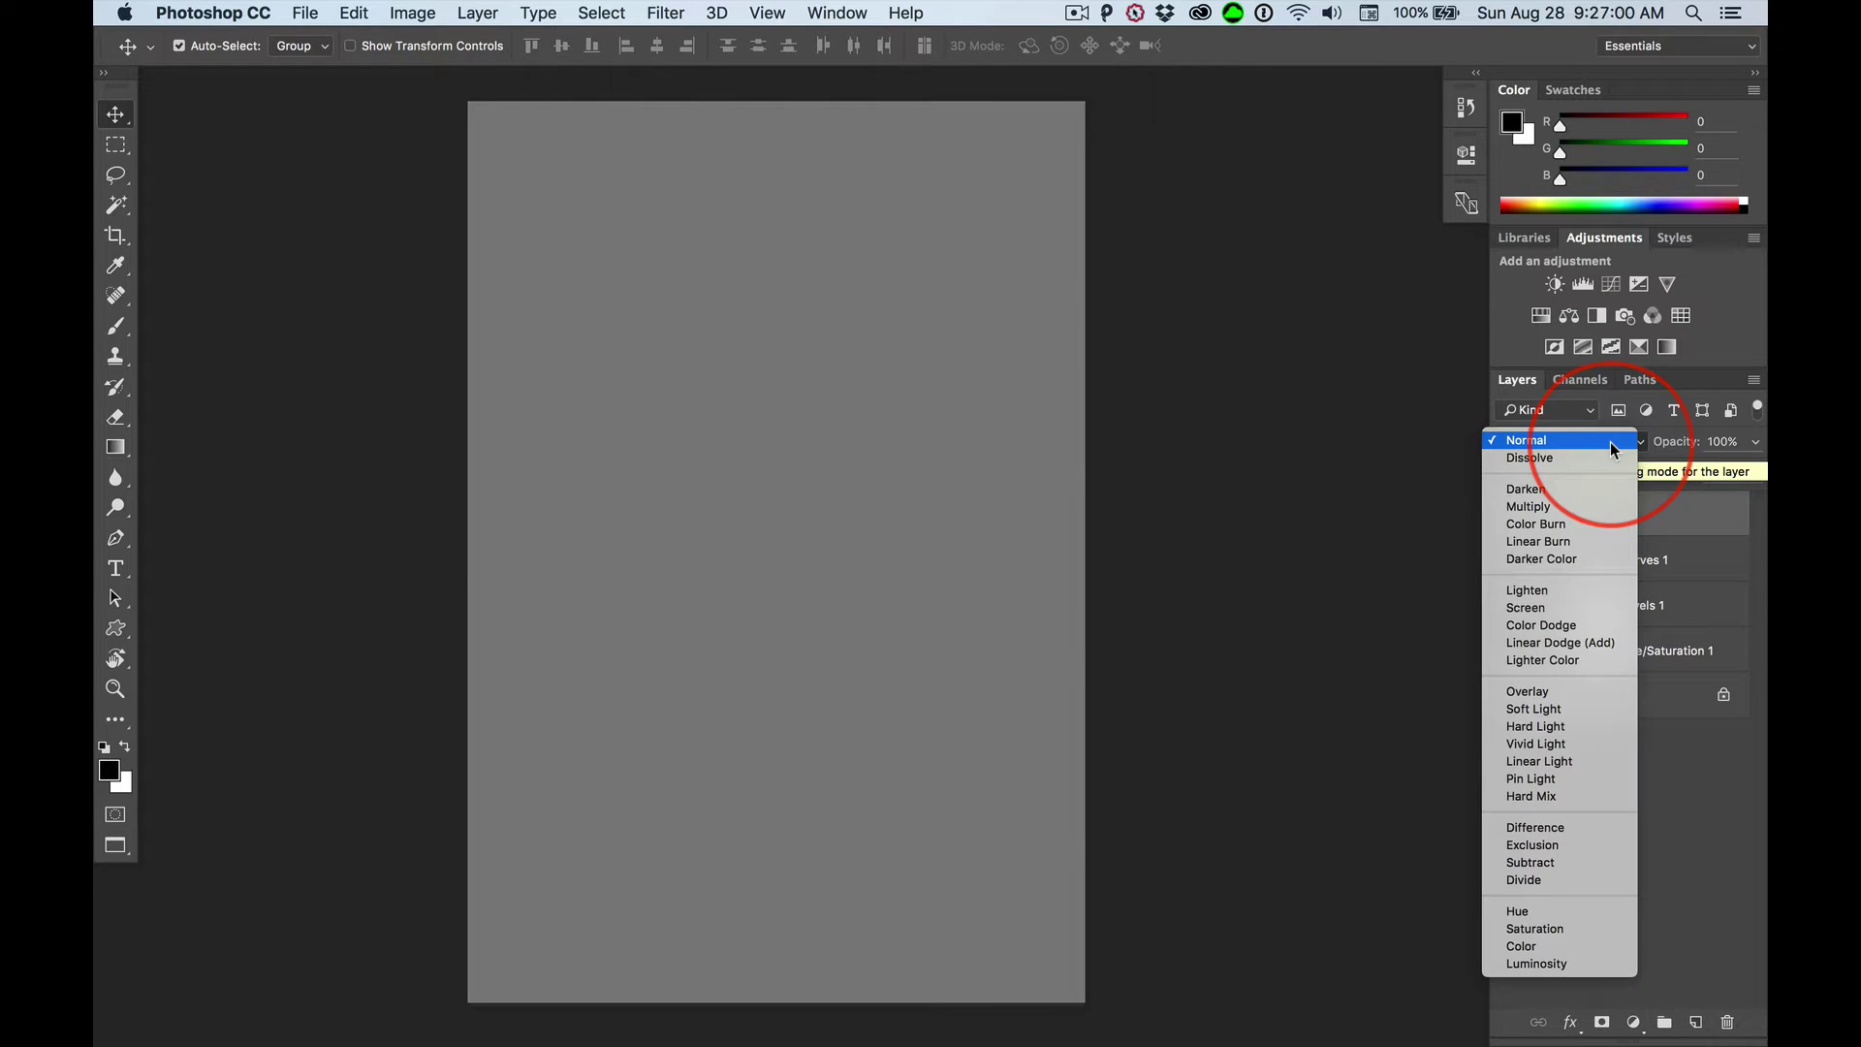
{"action": "left_click", "coordinate": [1556, 693]}
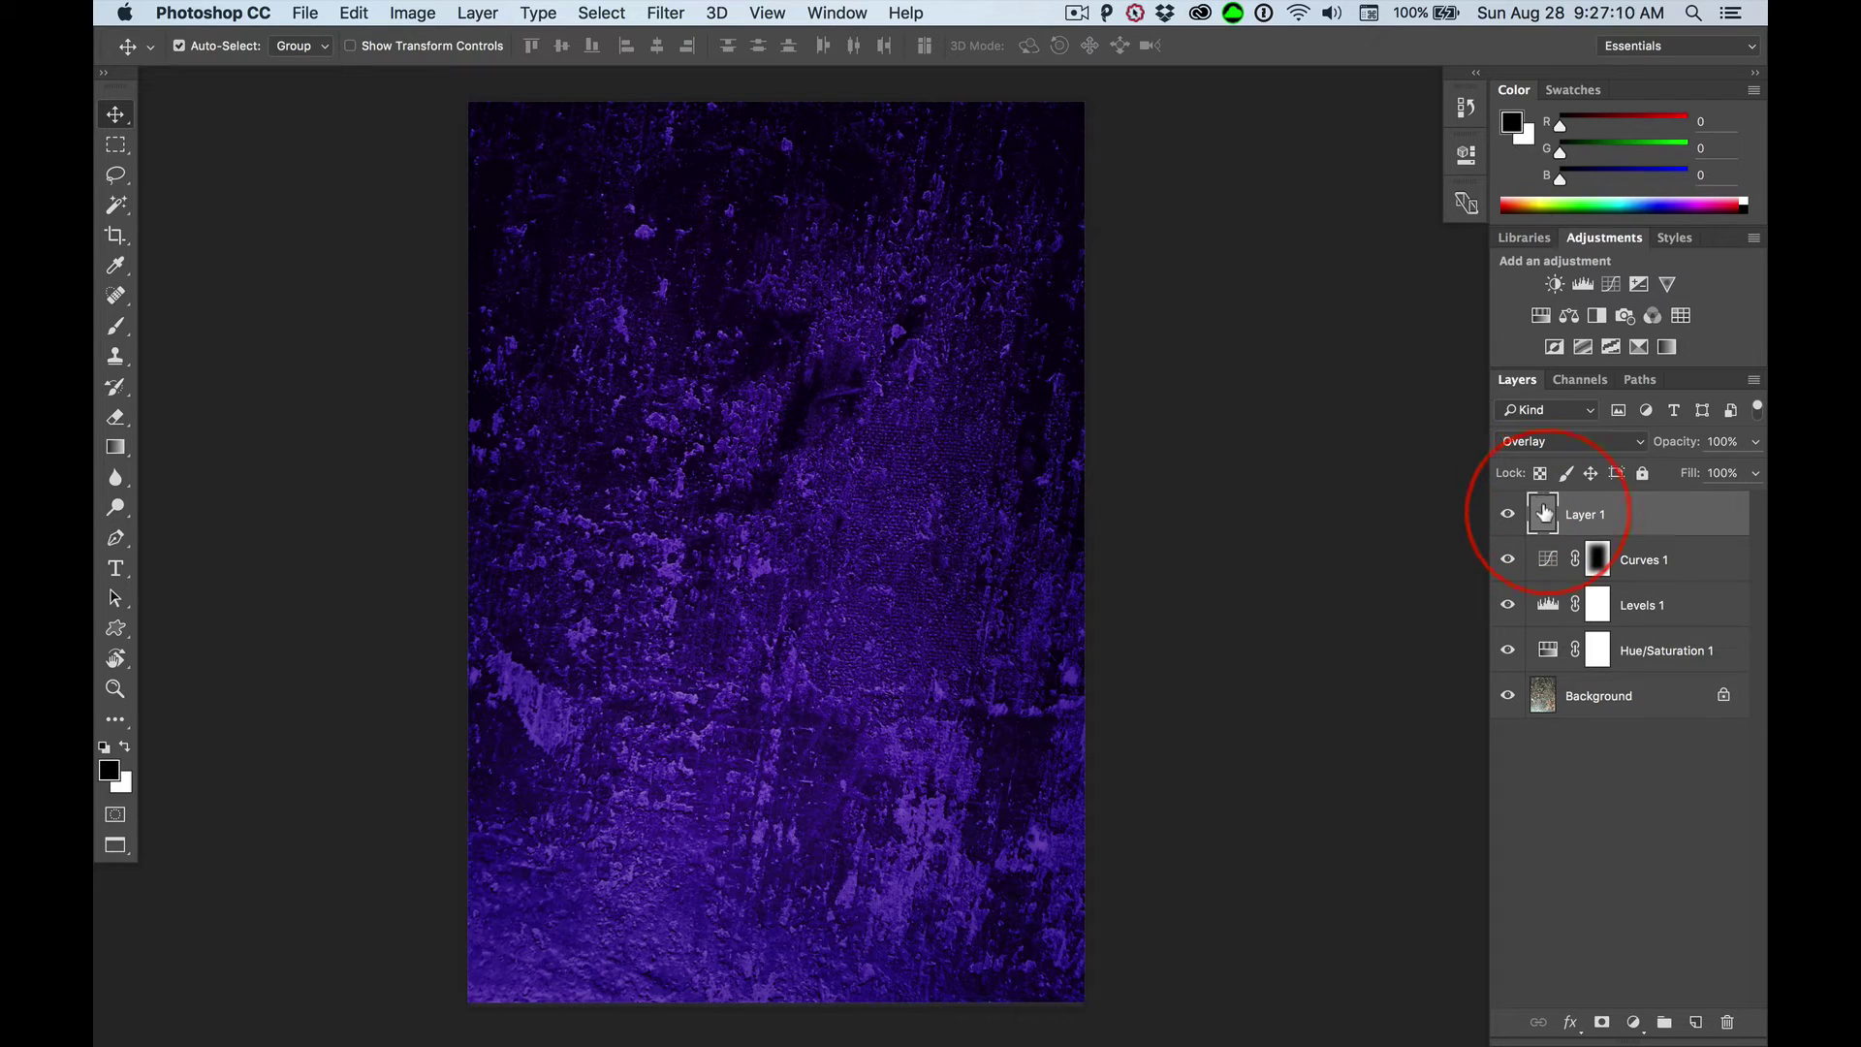
{"action": "left_click", "coordinate": [1541, 441]}
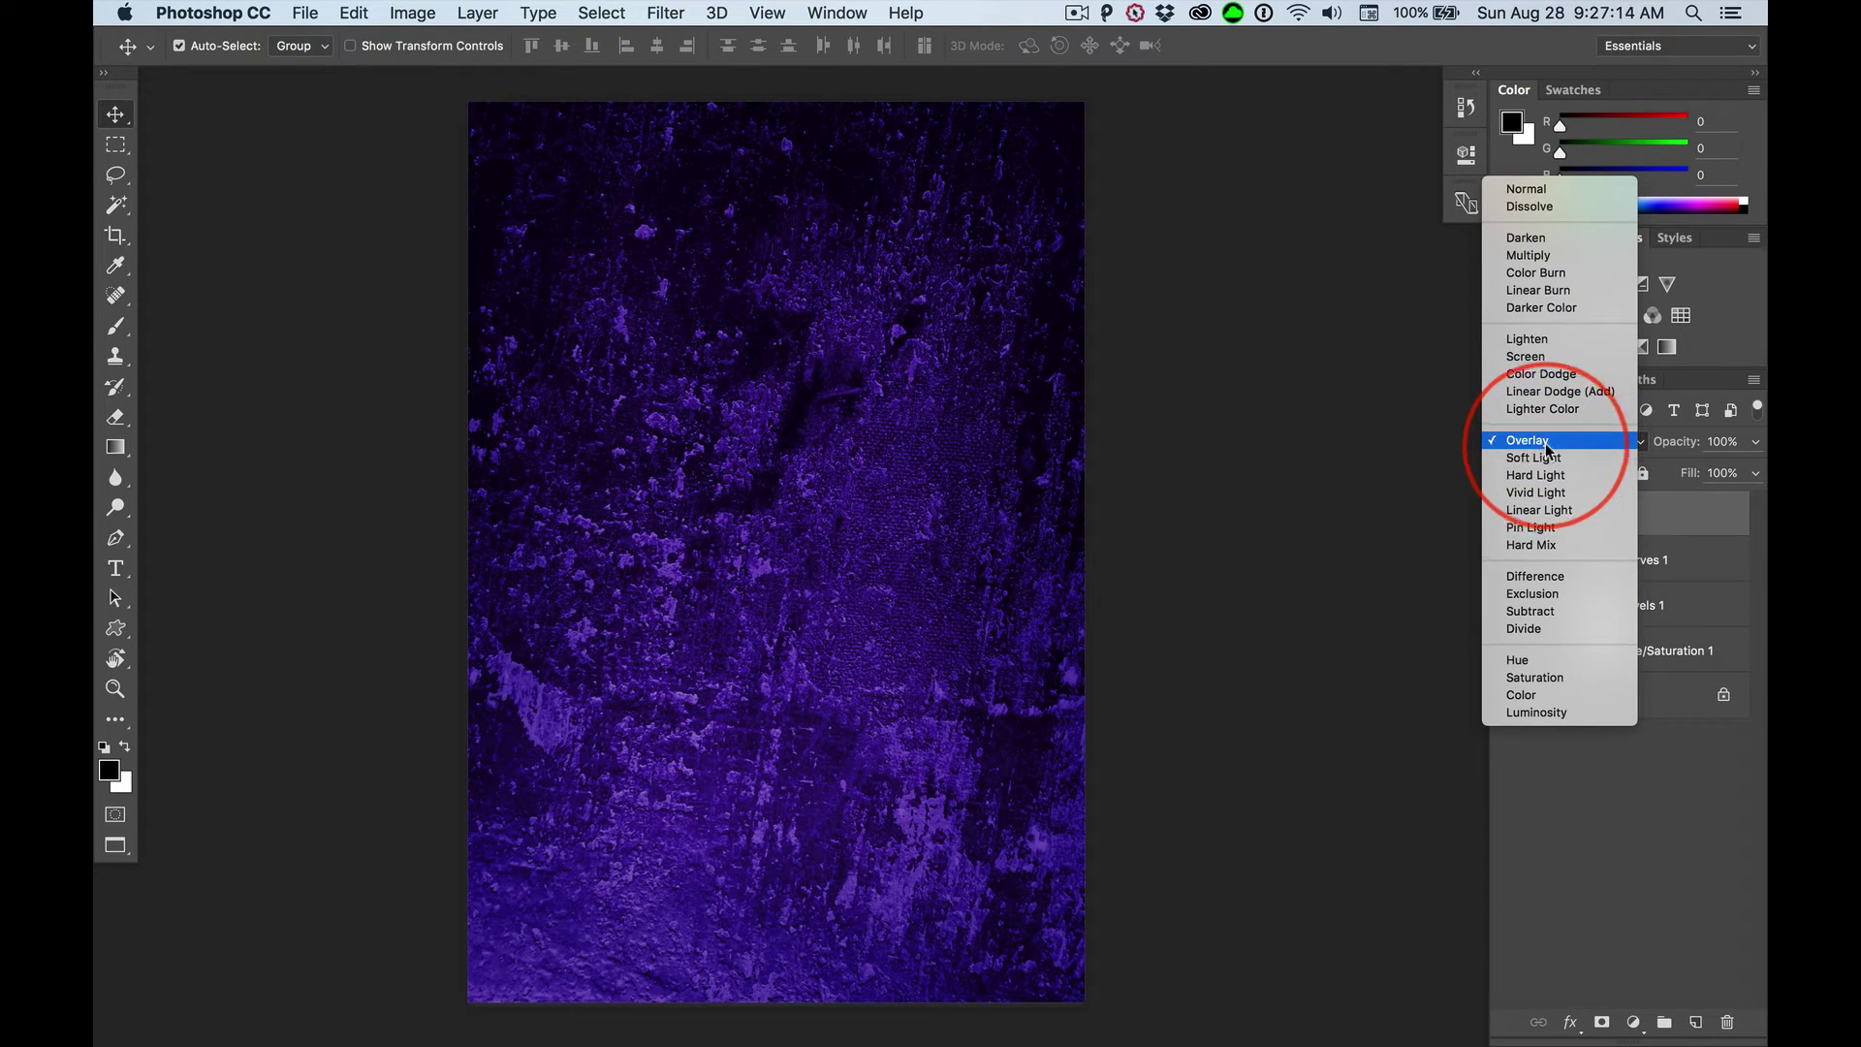
{"action": "left_click", "coordinate": [1547, 444]}
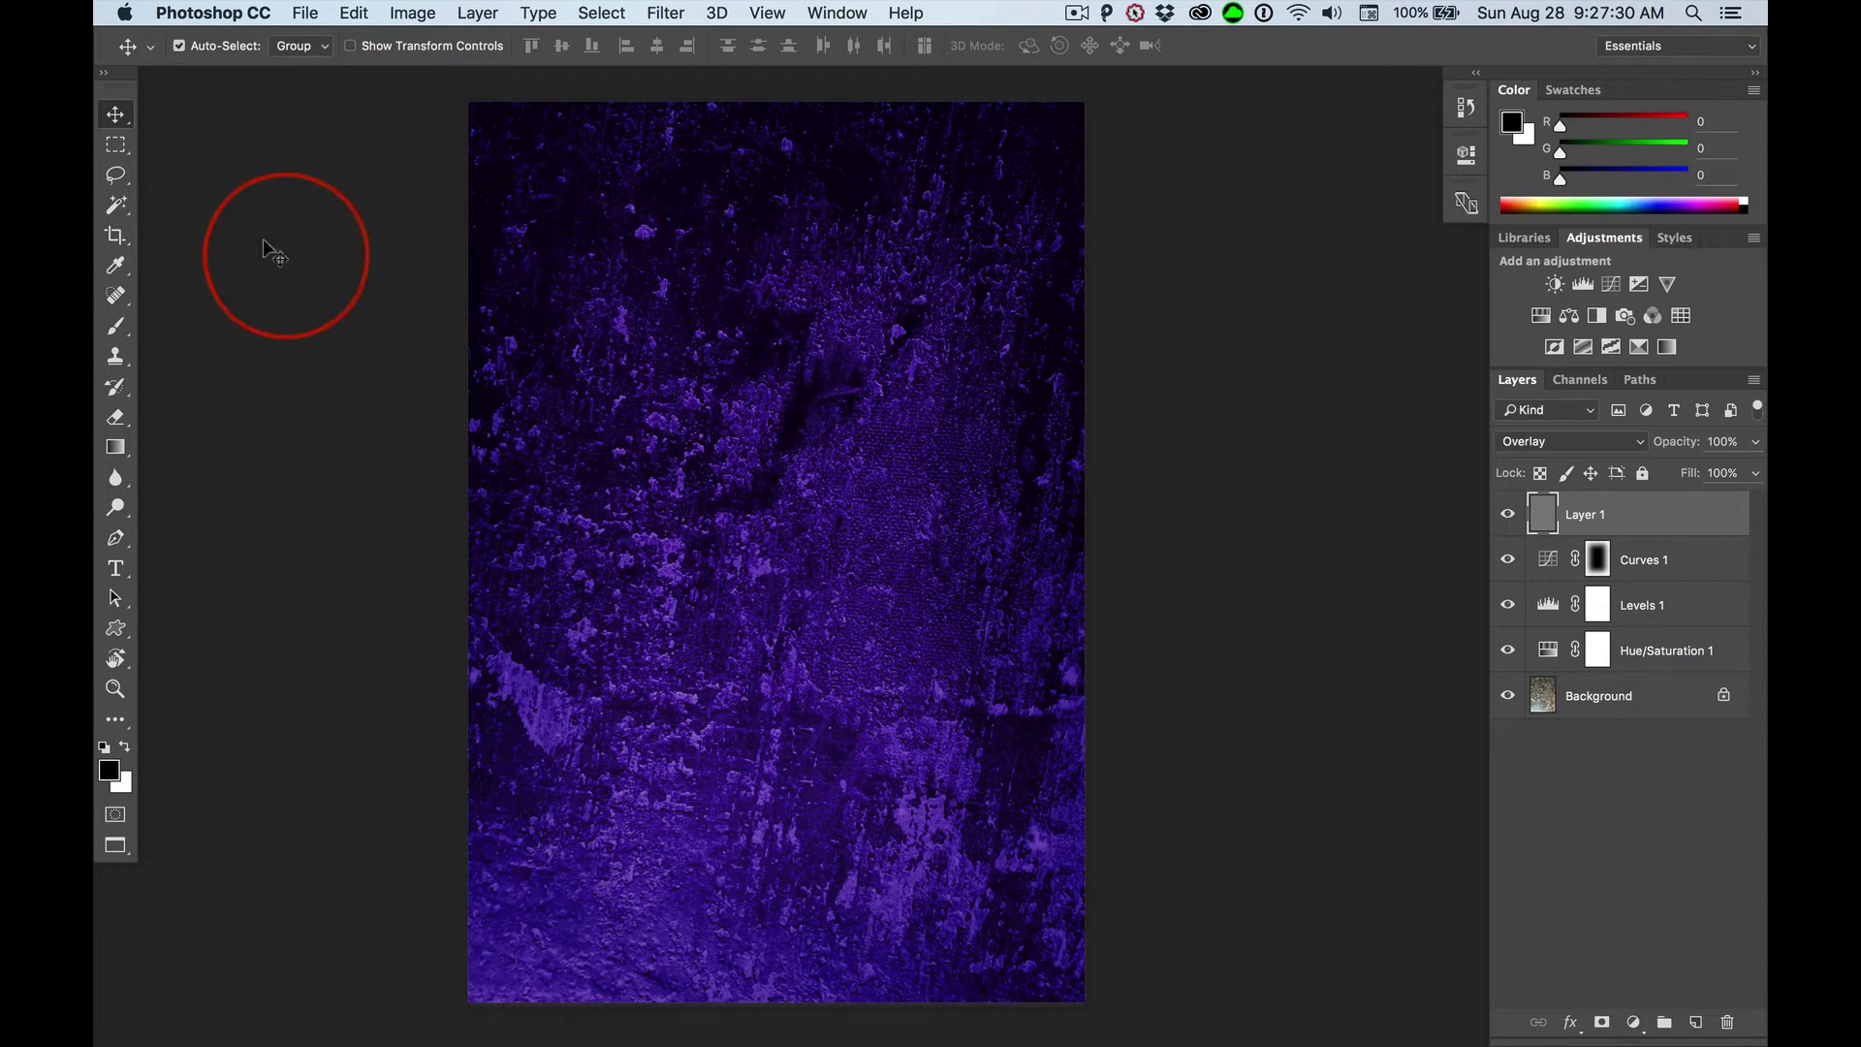
With the Brush tool, reset the brush presets to the default set without saving changes to the current brushes.
{"action": "left_click", "coordinate": [116, 330]}
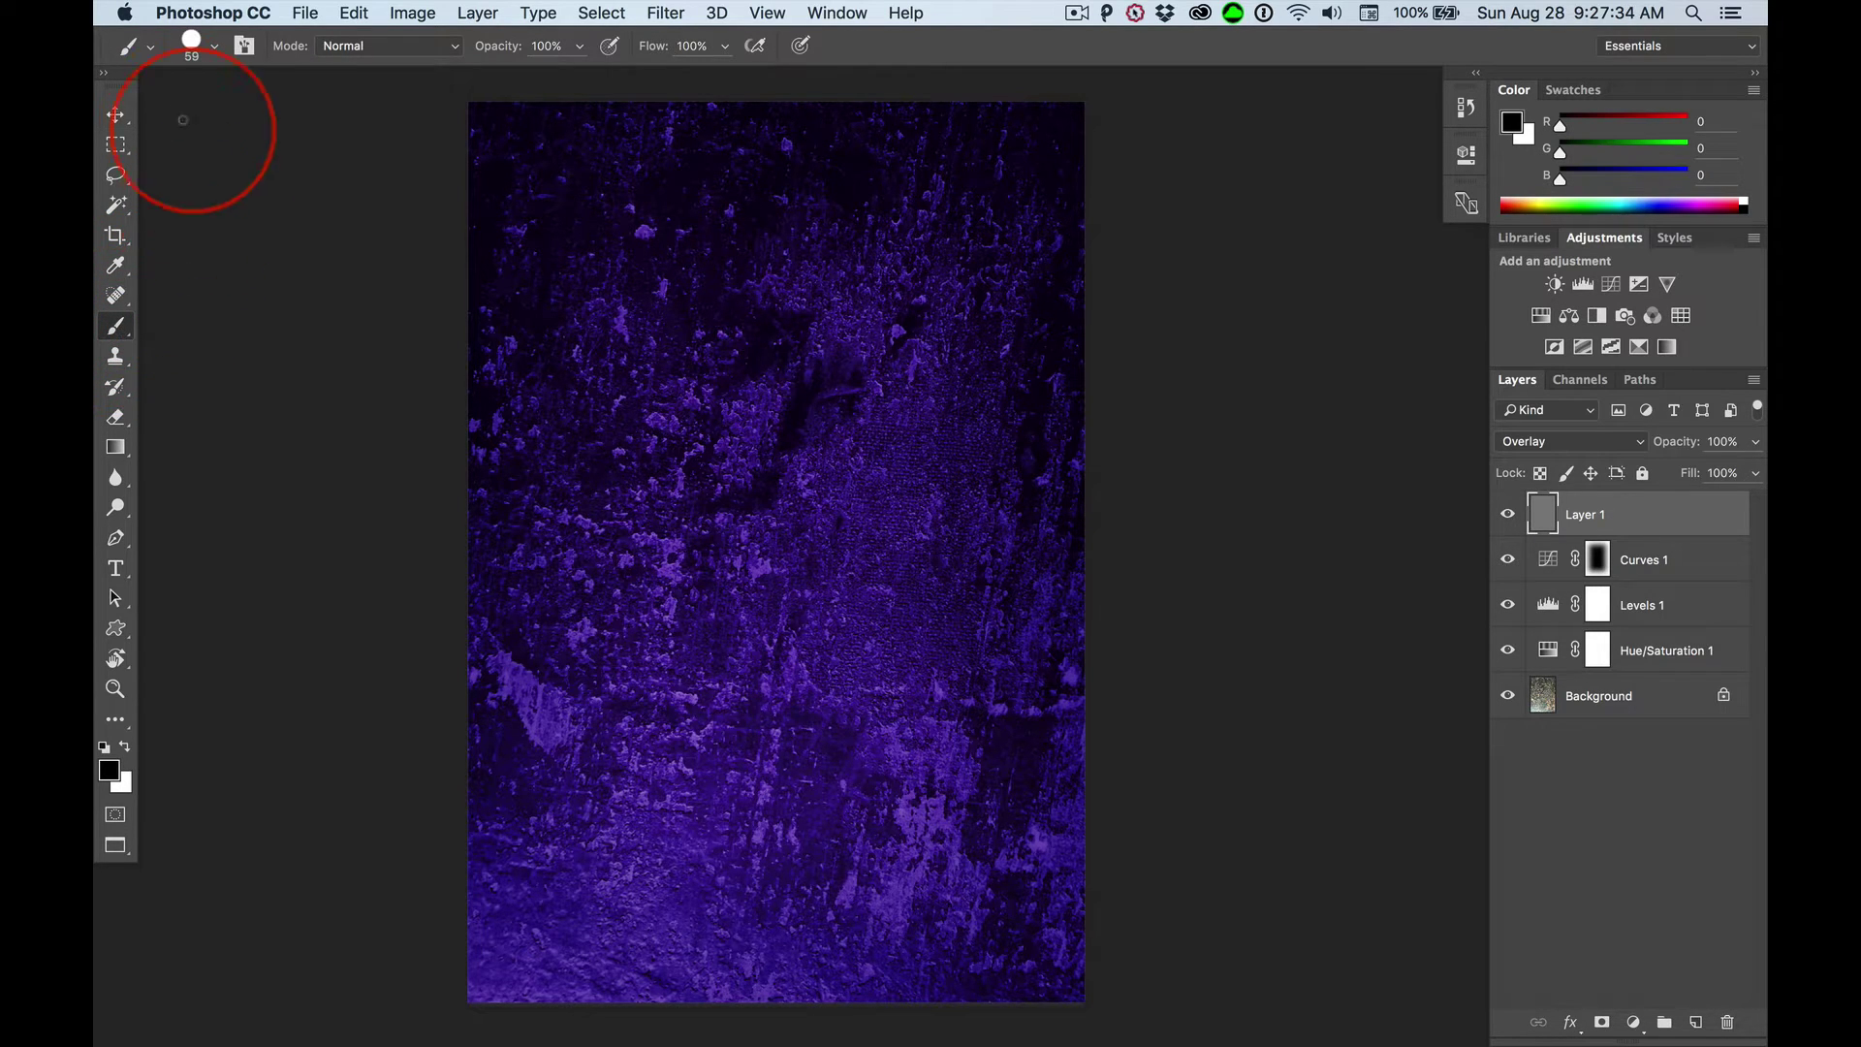
{"action": "left_click", "coordinate": [209, 46]}
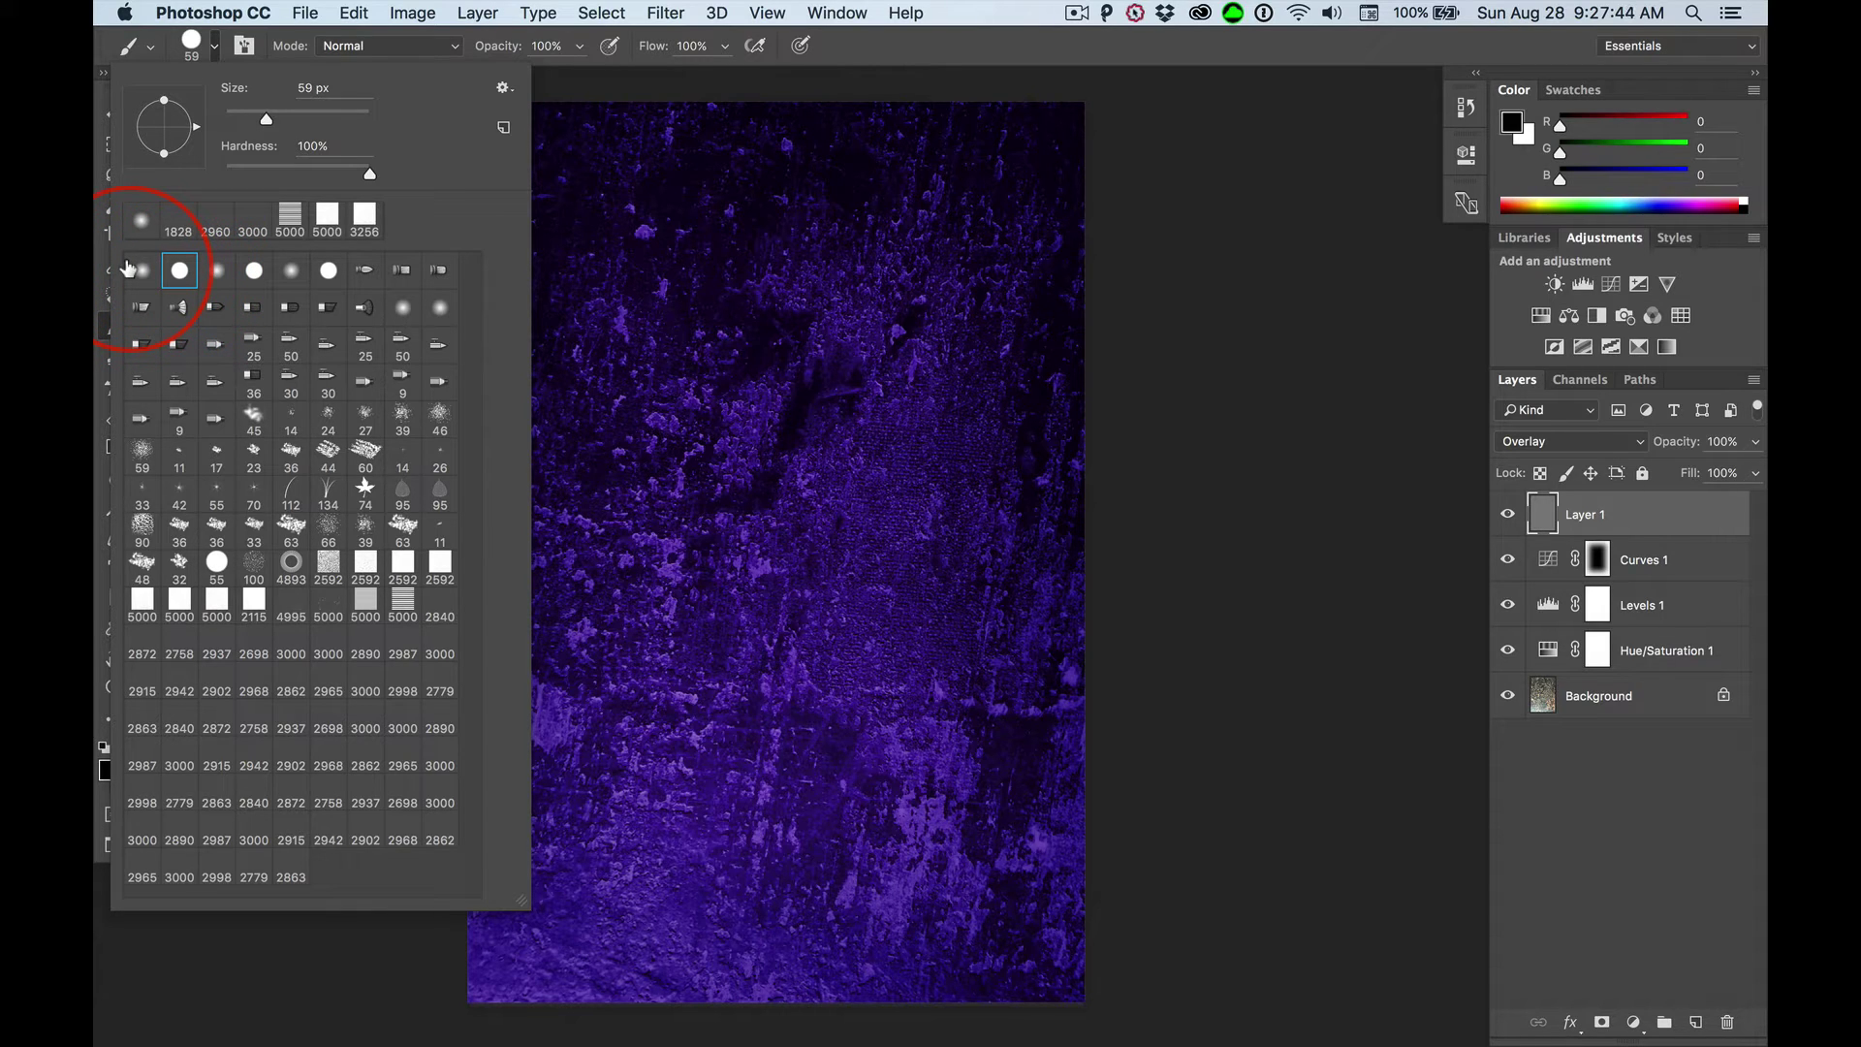
{"action": "left_click", "coordinate": [135, 271]}
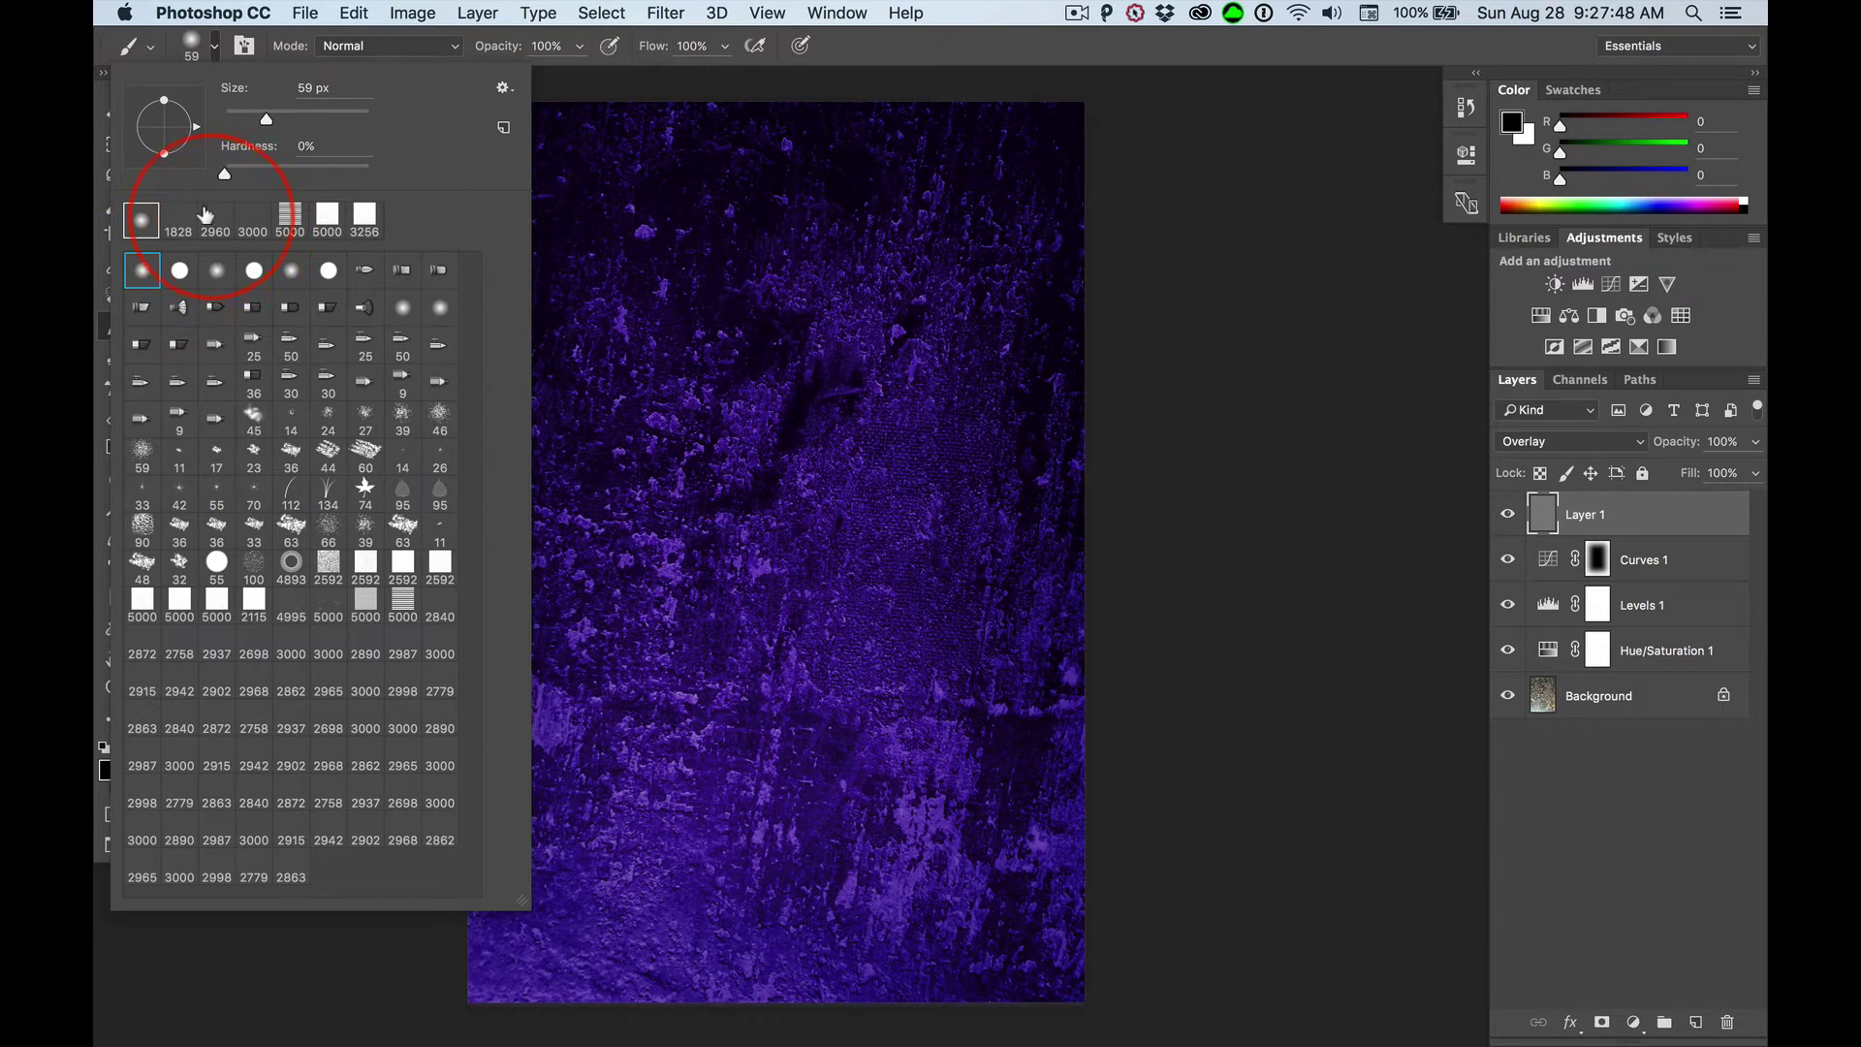
{"action": "left_click", "coordinate": [502, 88]}
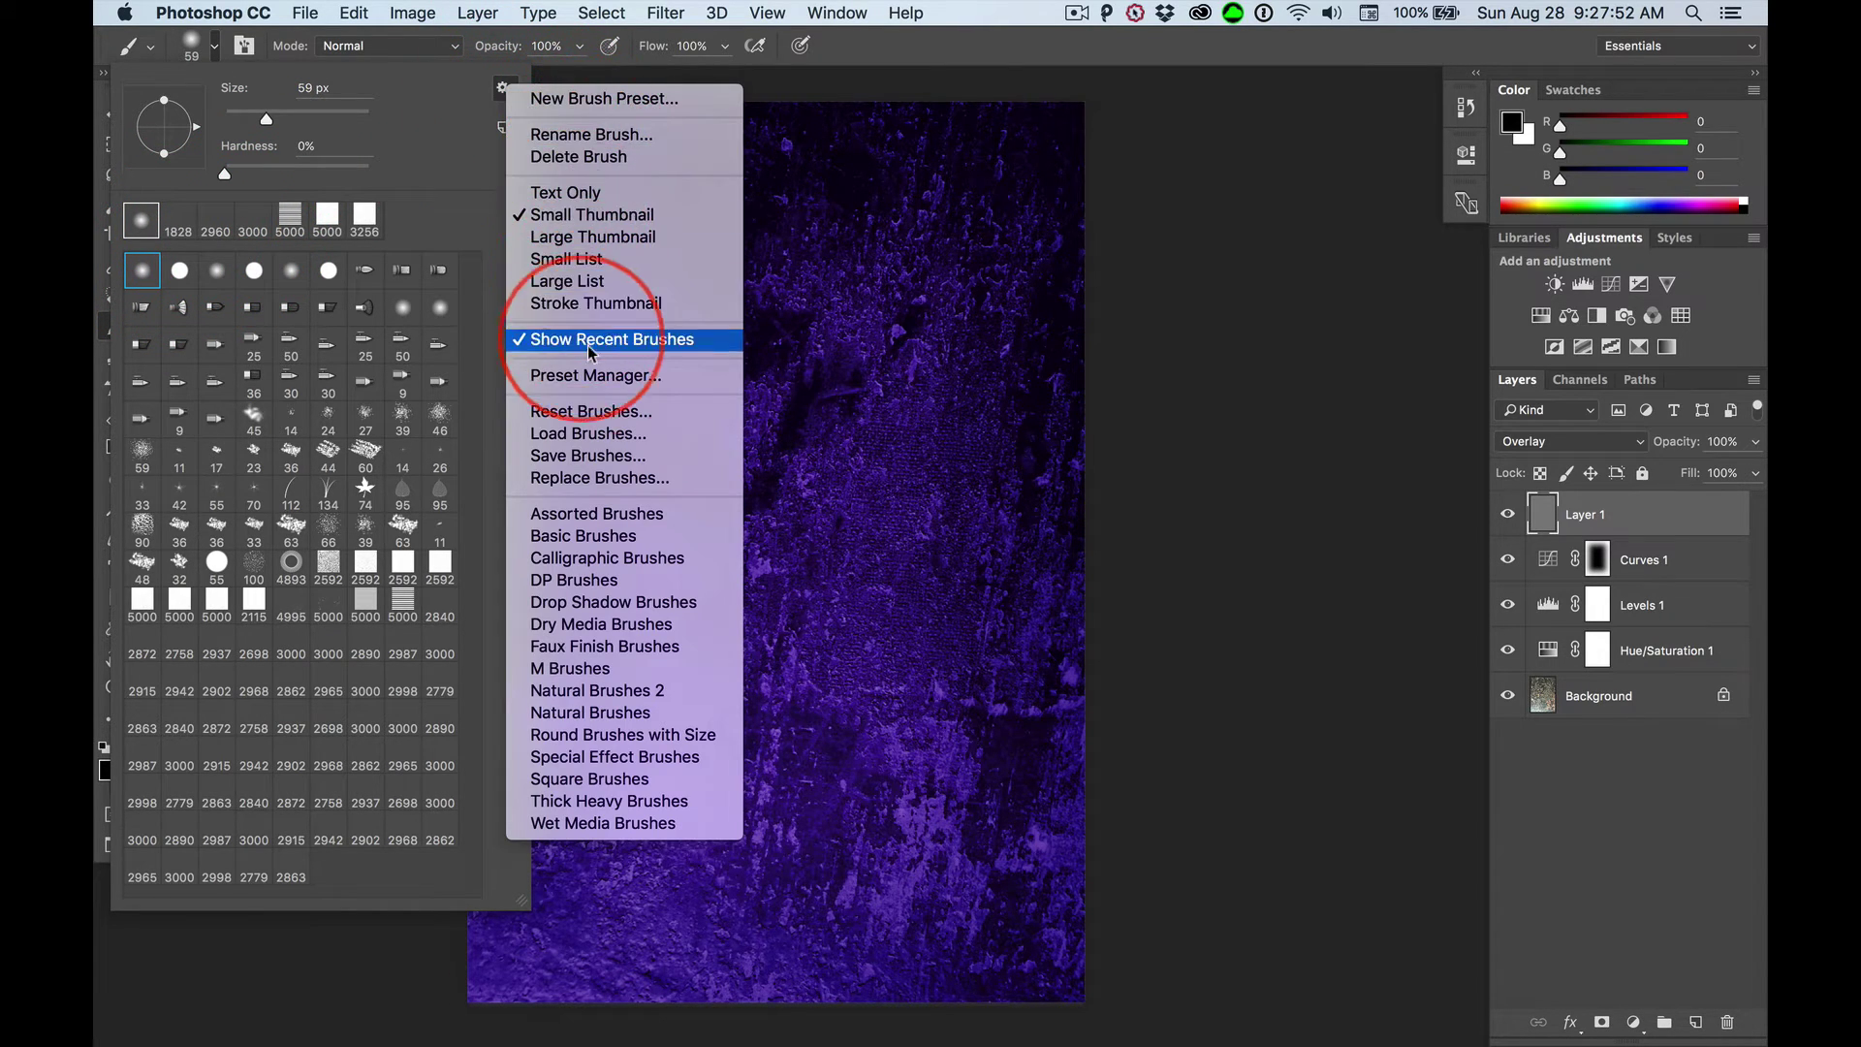
{"action": "left_click", "coordinate": [591, 412]}
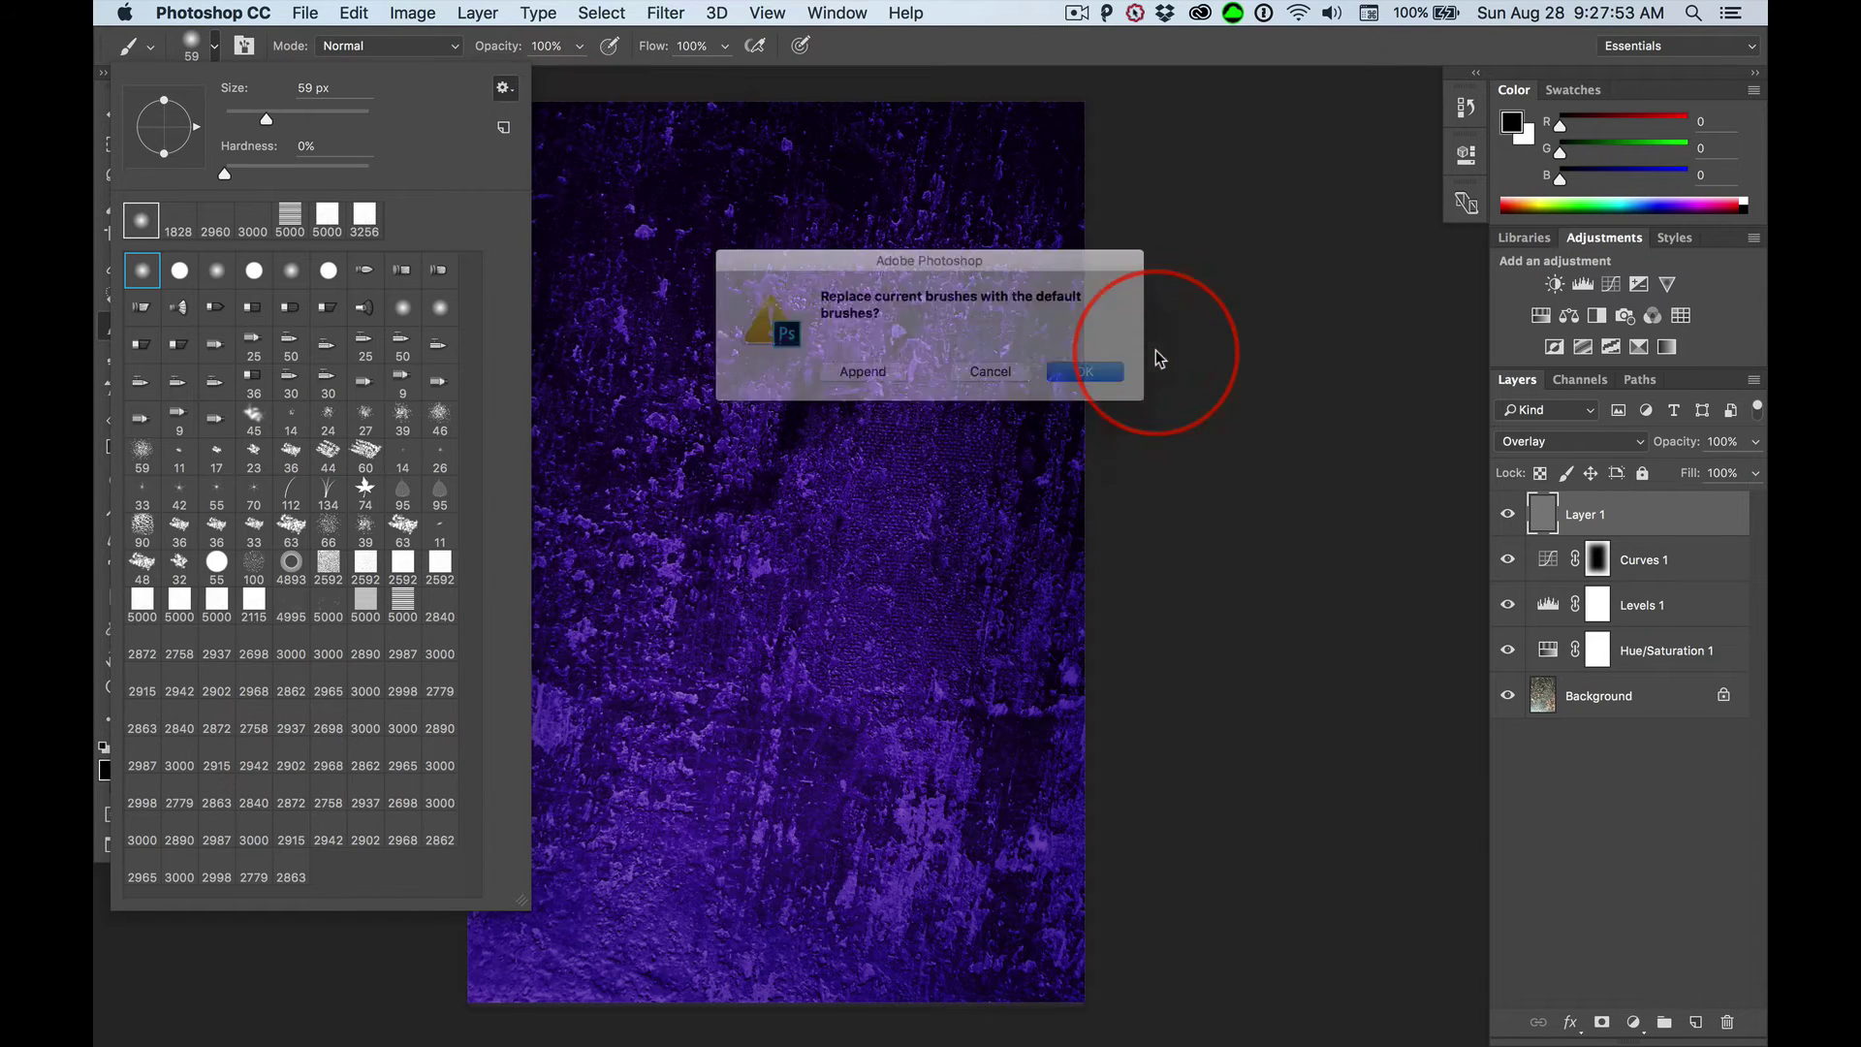
{"action": "left_click", "coordinate": [1115, 379]}
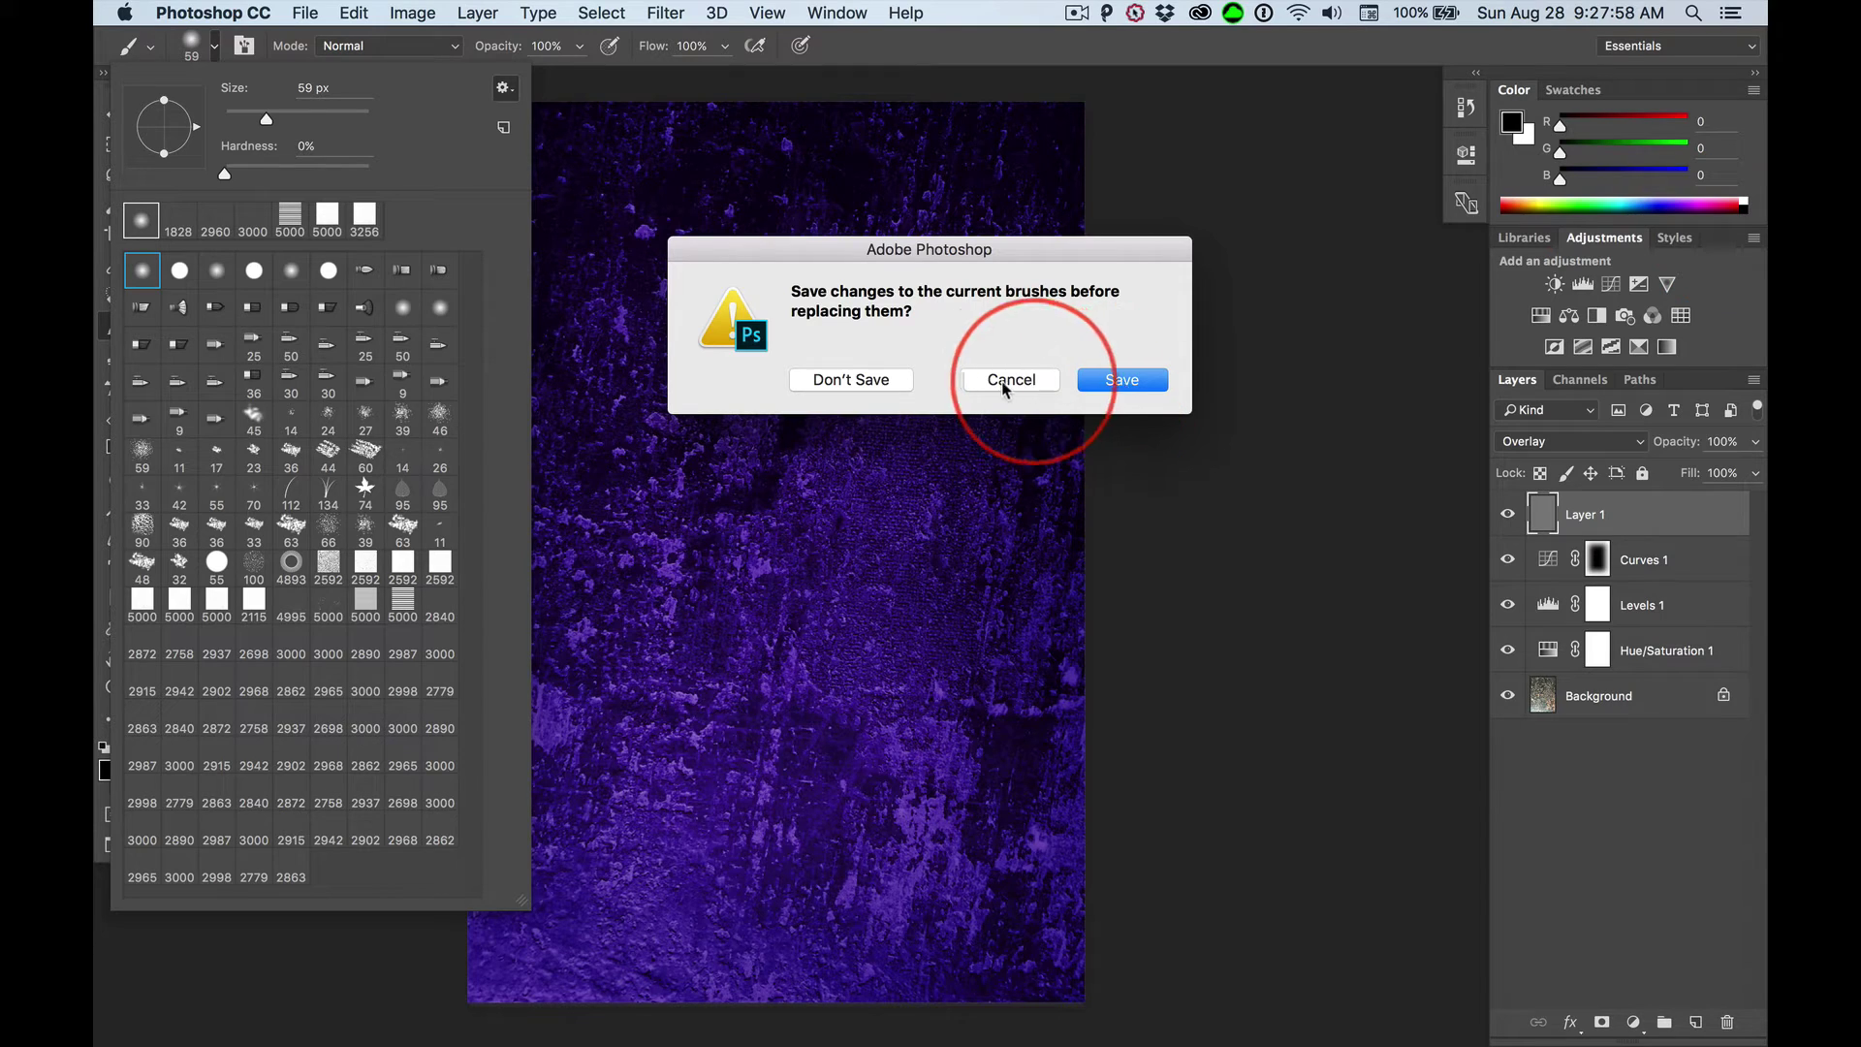
{"action": "left_click", "coordinate": [849, 383]}
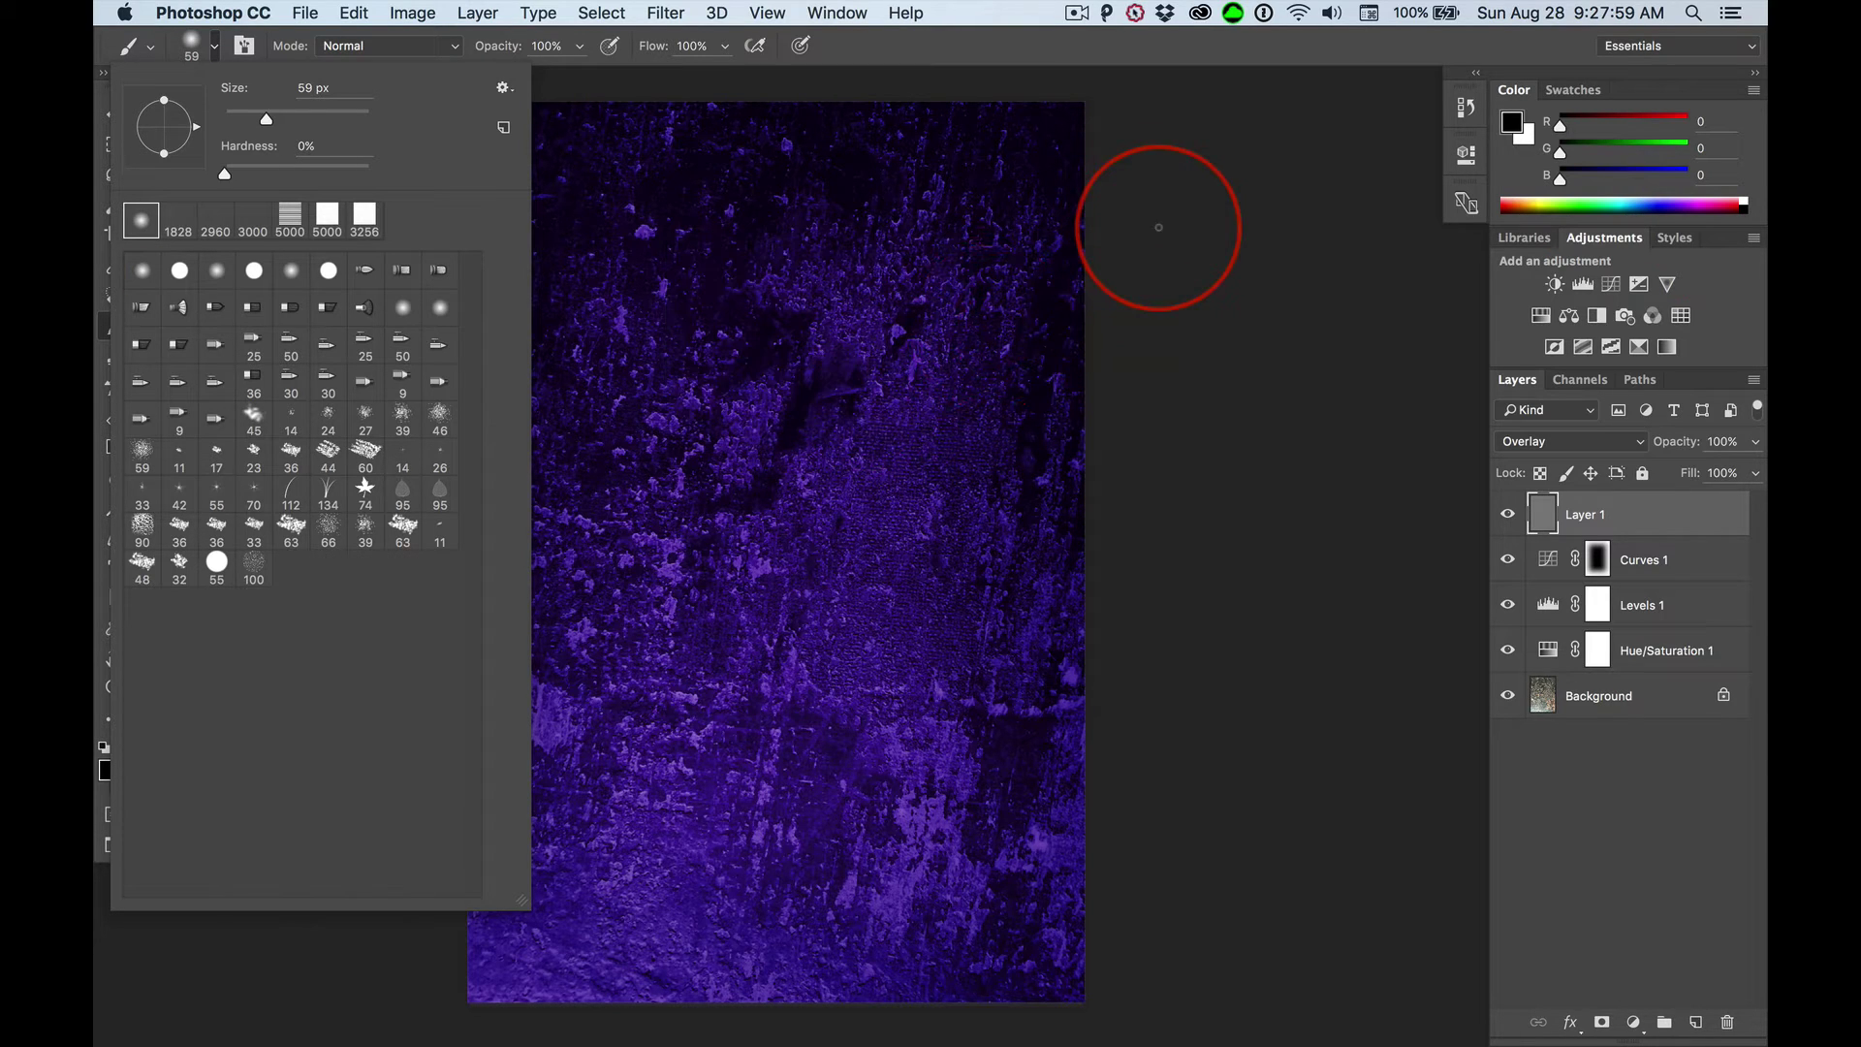
Choose the first soft round brush preset and set its size to 2480 px and its hardness to 0%.
{"action": "left_click", "coordinate": [139, 270]}
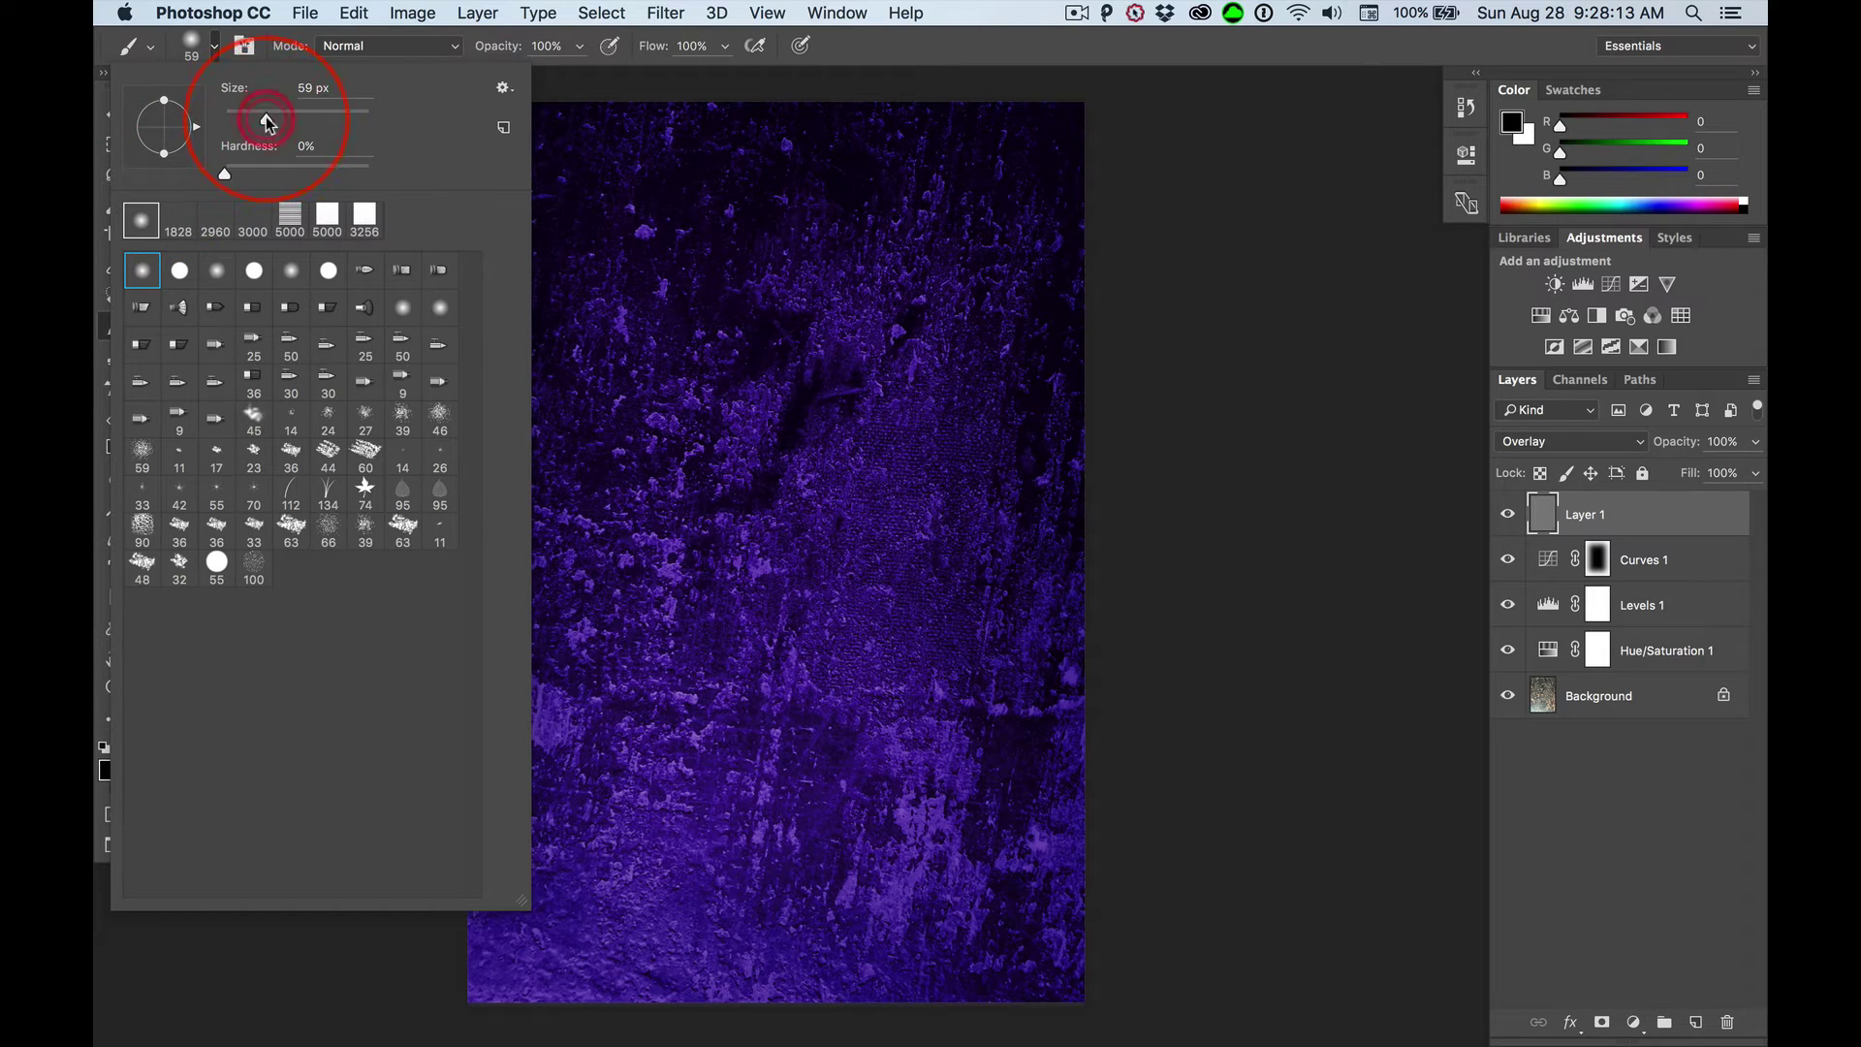
{"action": "left_click_drag", "start_coordinate": [266, 118], "coordinate": [322, 120]}
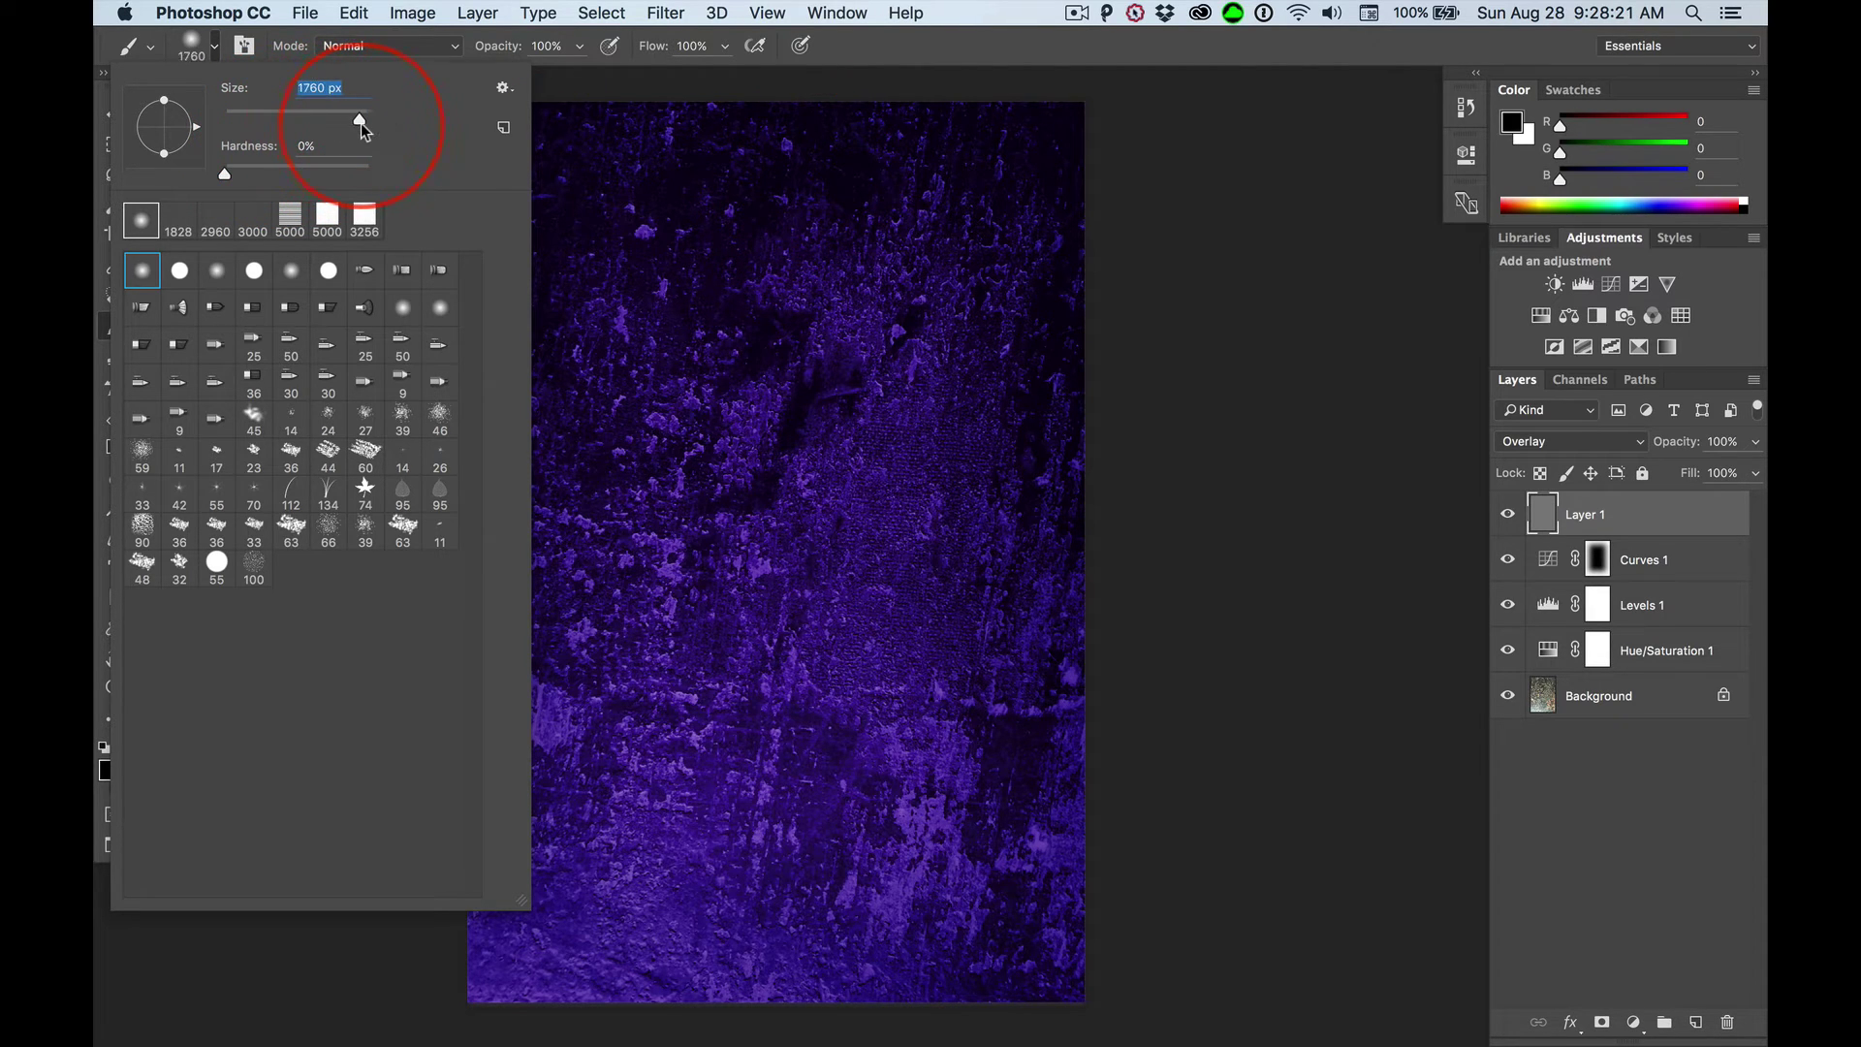
{"action": "left_click_drag", "start_coordinate": [361, 125], "coordinate": [363, 120]}
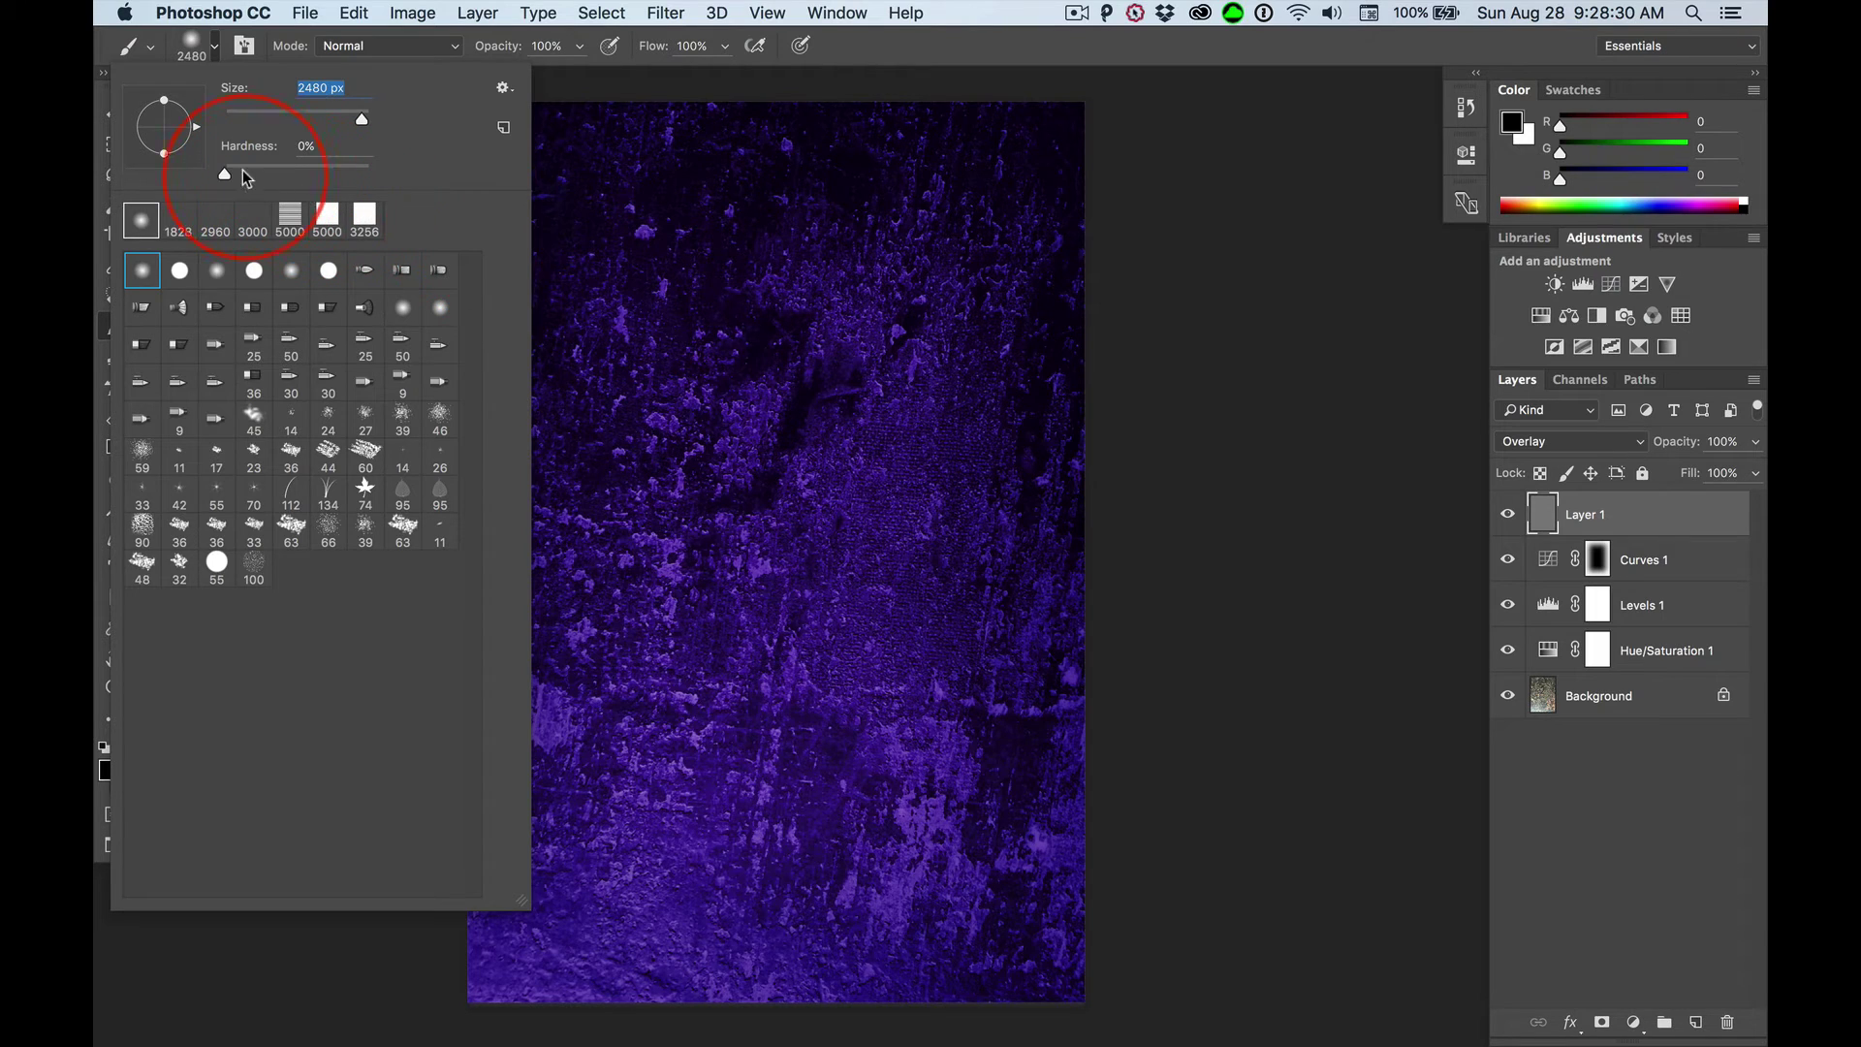
{"action": "left_click_drag", "start_coordinate": [230, 175], "coordinate": [391, 175]}
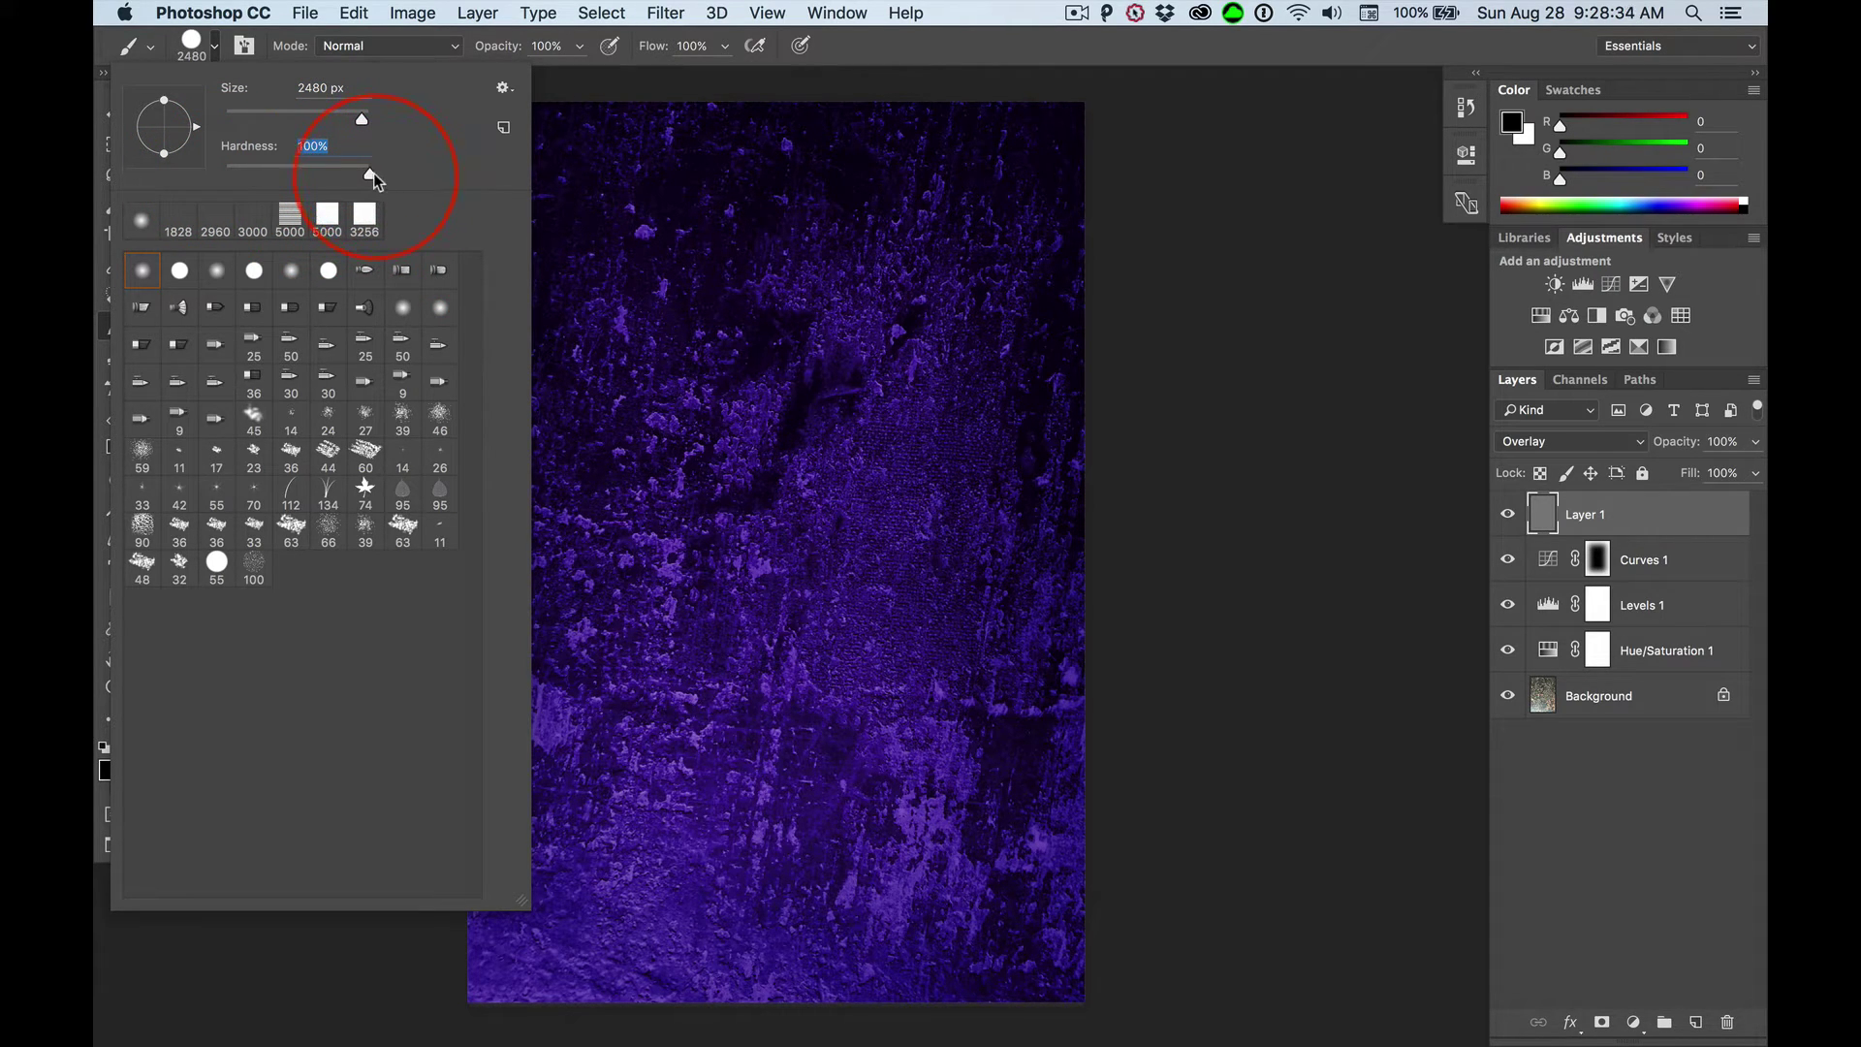
{"action": "left_click_drag", "start_coordinate": [374, 173], "coordinate": [208, 172]}
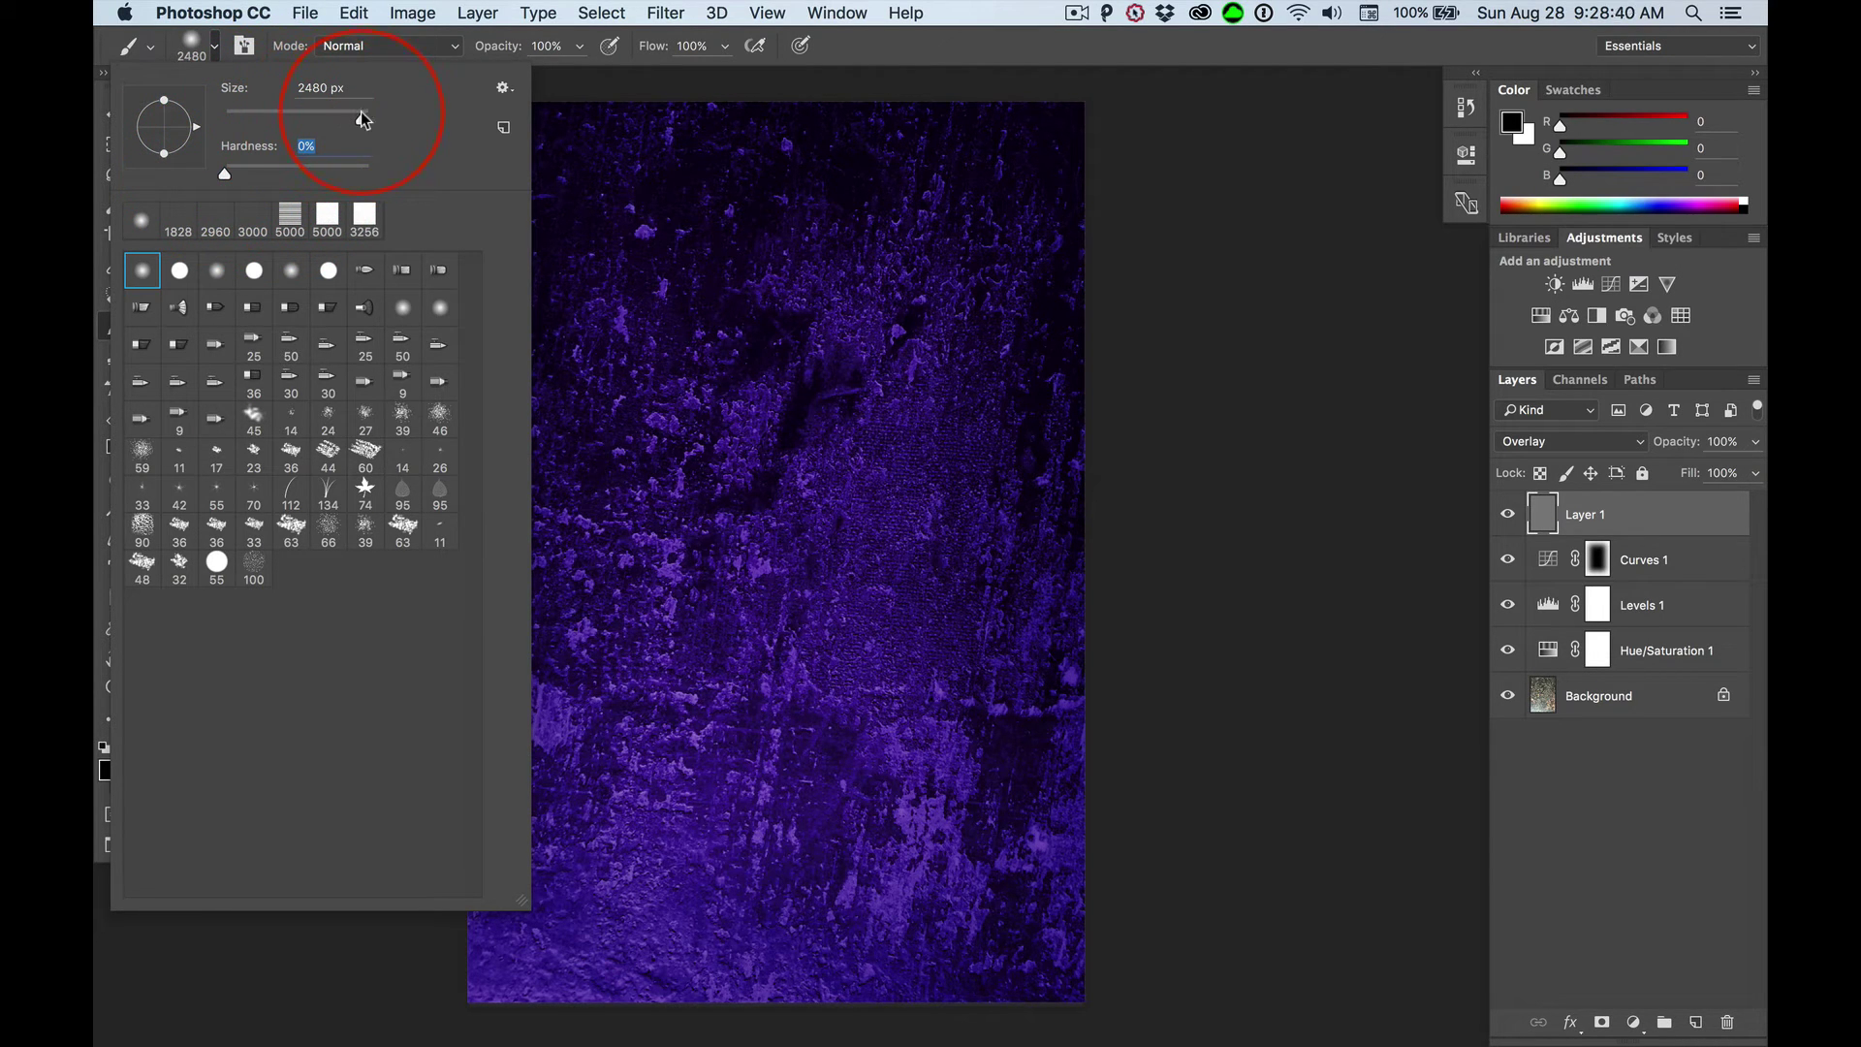
{"action": "left_click", "coordinate": [194, 39]}
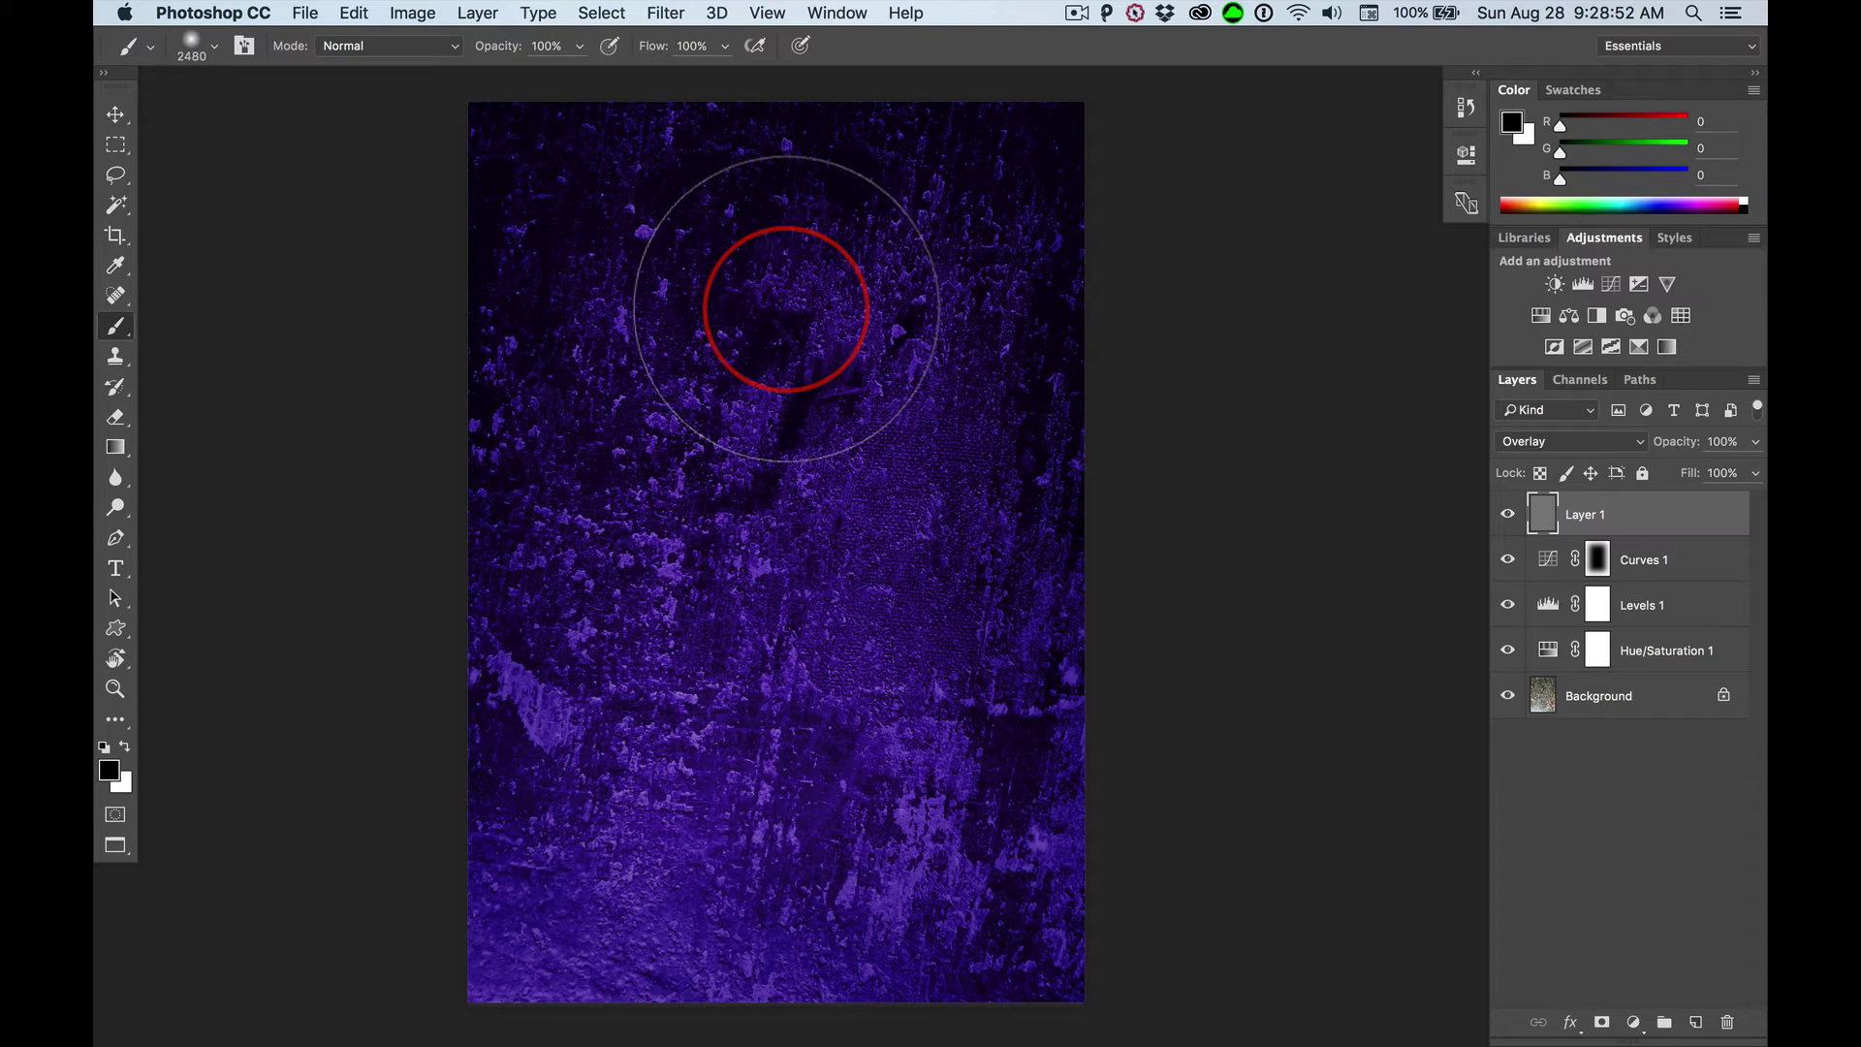
Resize the soft round brush to 2086 px, keeping its hardness at 0%.
{"action": "key", "text": "ctrl+alt"}
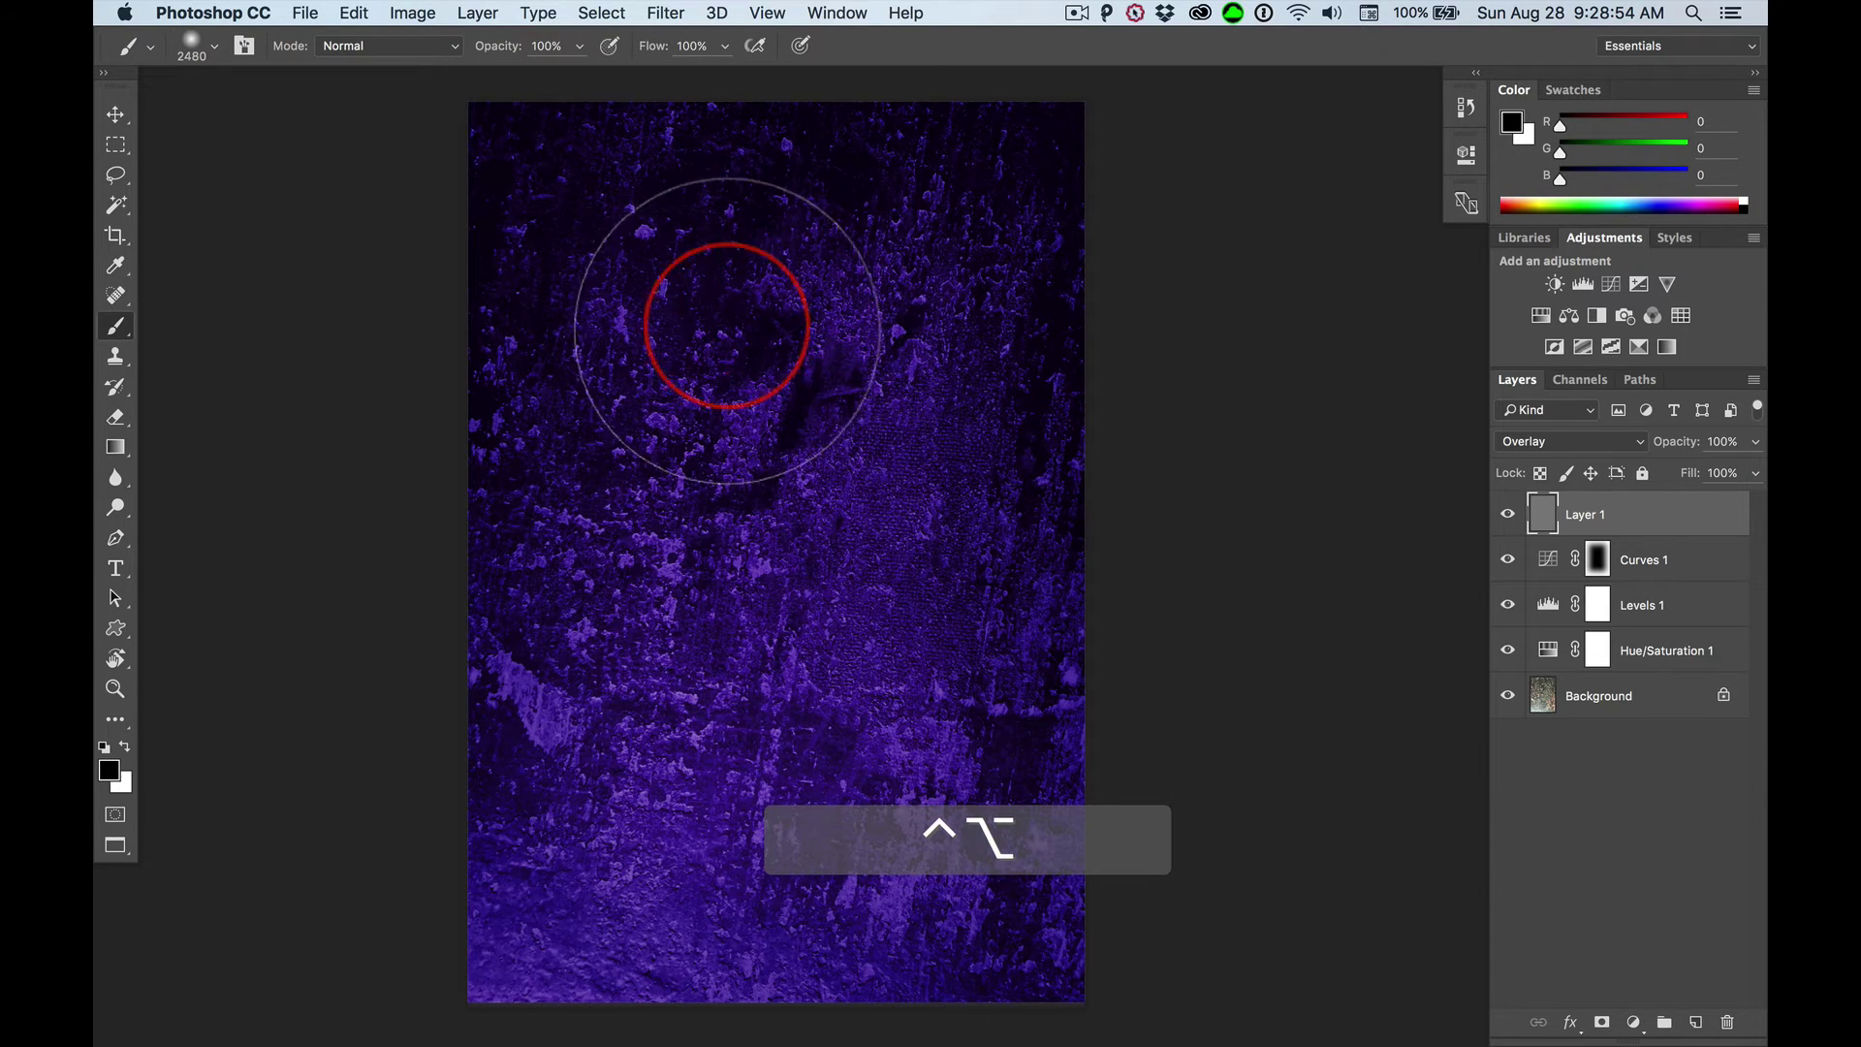
{"action": "mouse_move", "coordinate": [724, 333]}
{"action": "left_mouse_down"}
{"action": "mouse_move", "coordinate": [504, 323]}
{"action": "mouse_move", "coordinate": [894, 324]}
{"action": "mouse_move", "coordinate": [882, 113]}
{"action": "left_mouse_up"}
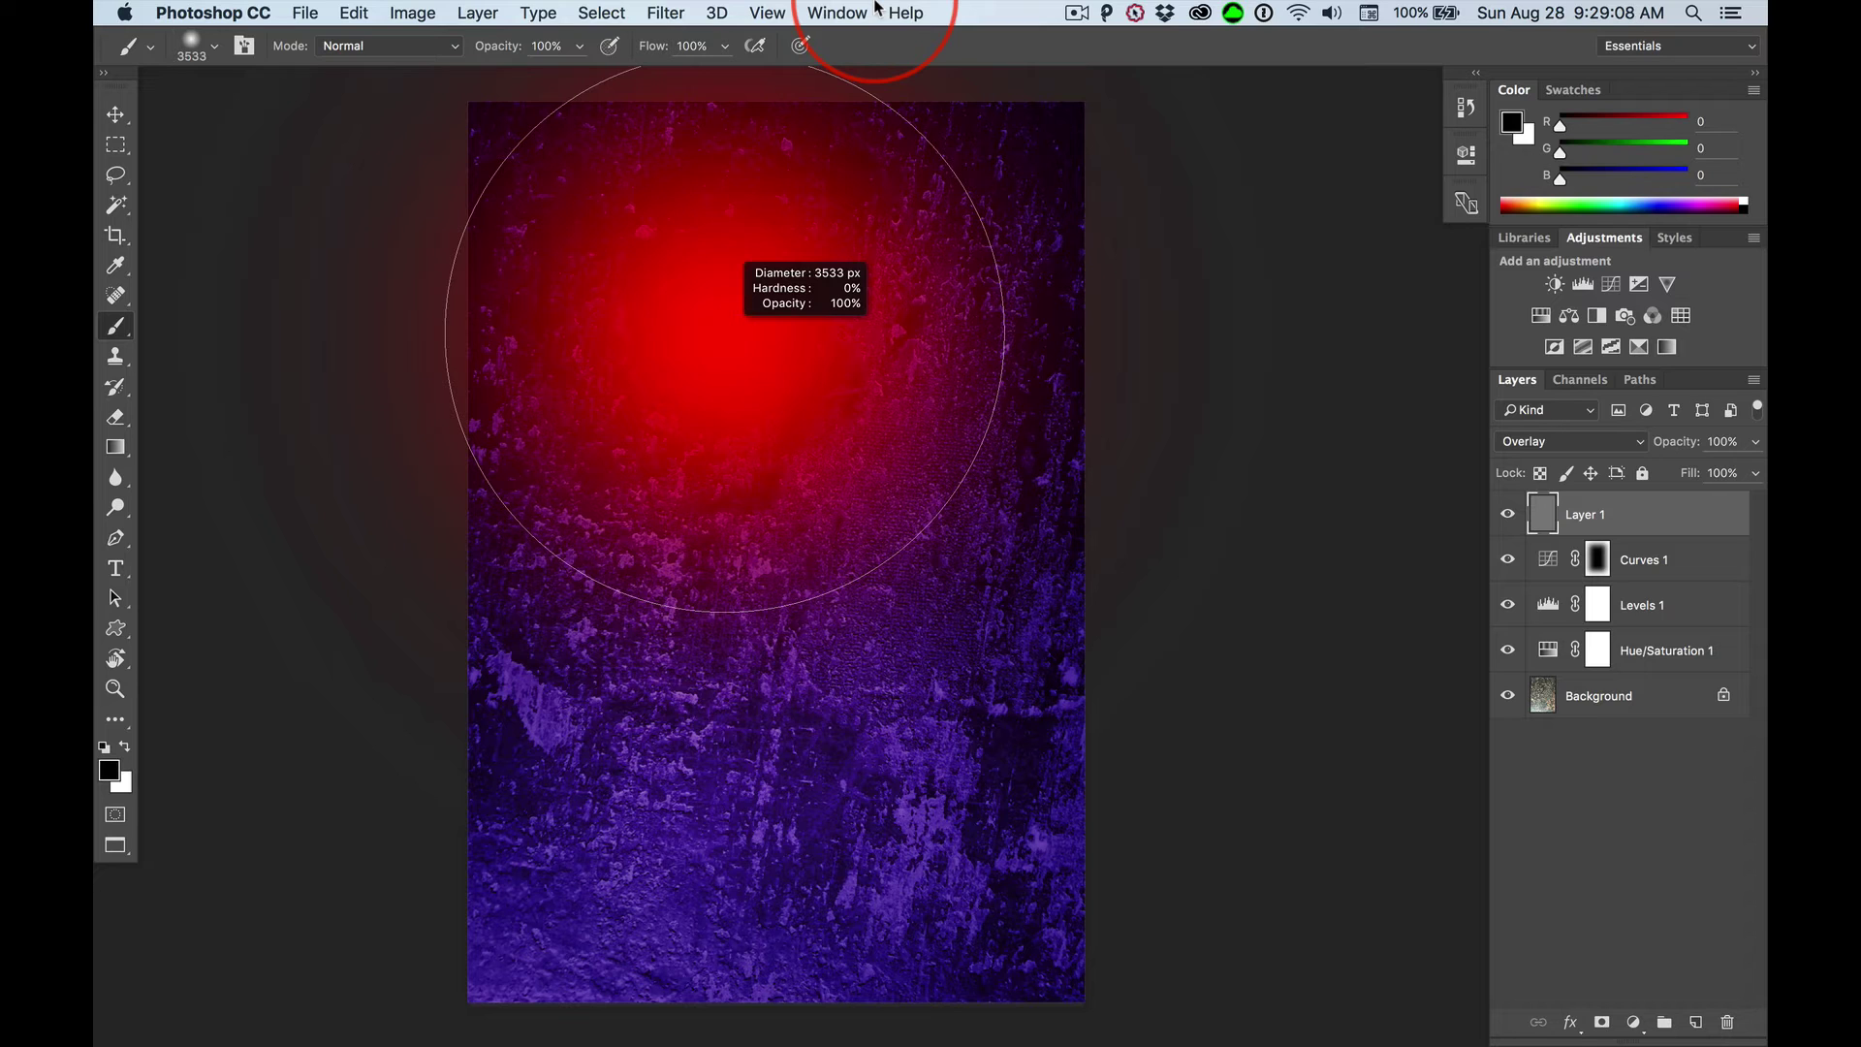
{"action": "mouse_move", "coordinate": [878, 12]}
{"action": "left_mouse_down"}
{"action": "mouse_move", "coordinate": [872, 666]}
{"action": "mouse_move", "coordinate": [838, 921]}
{"action": "mouse_move", "coordinate": [811, 384]}
{"action": "left_mouse_up"}
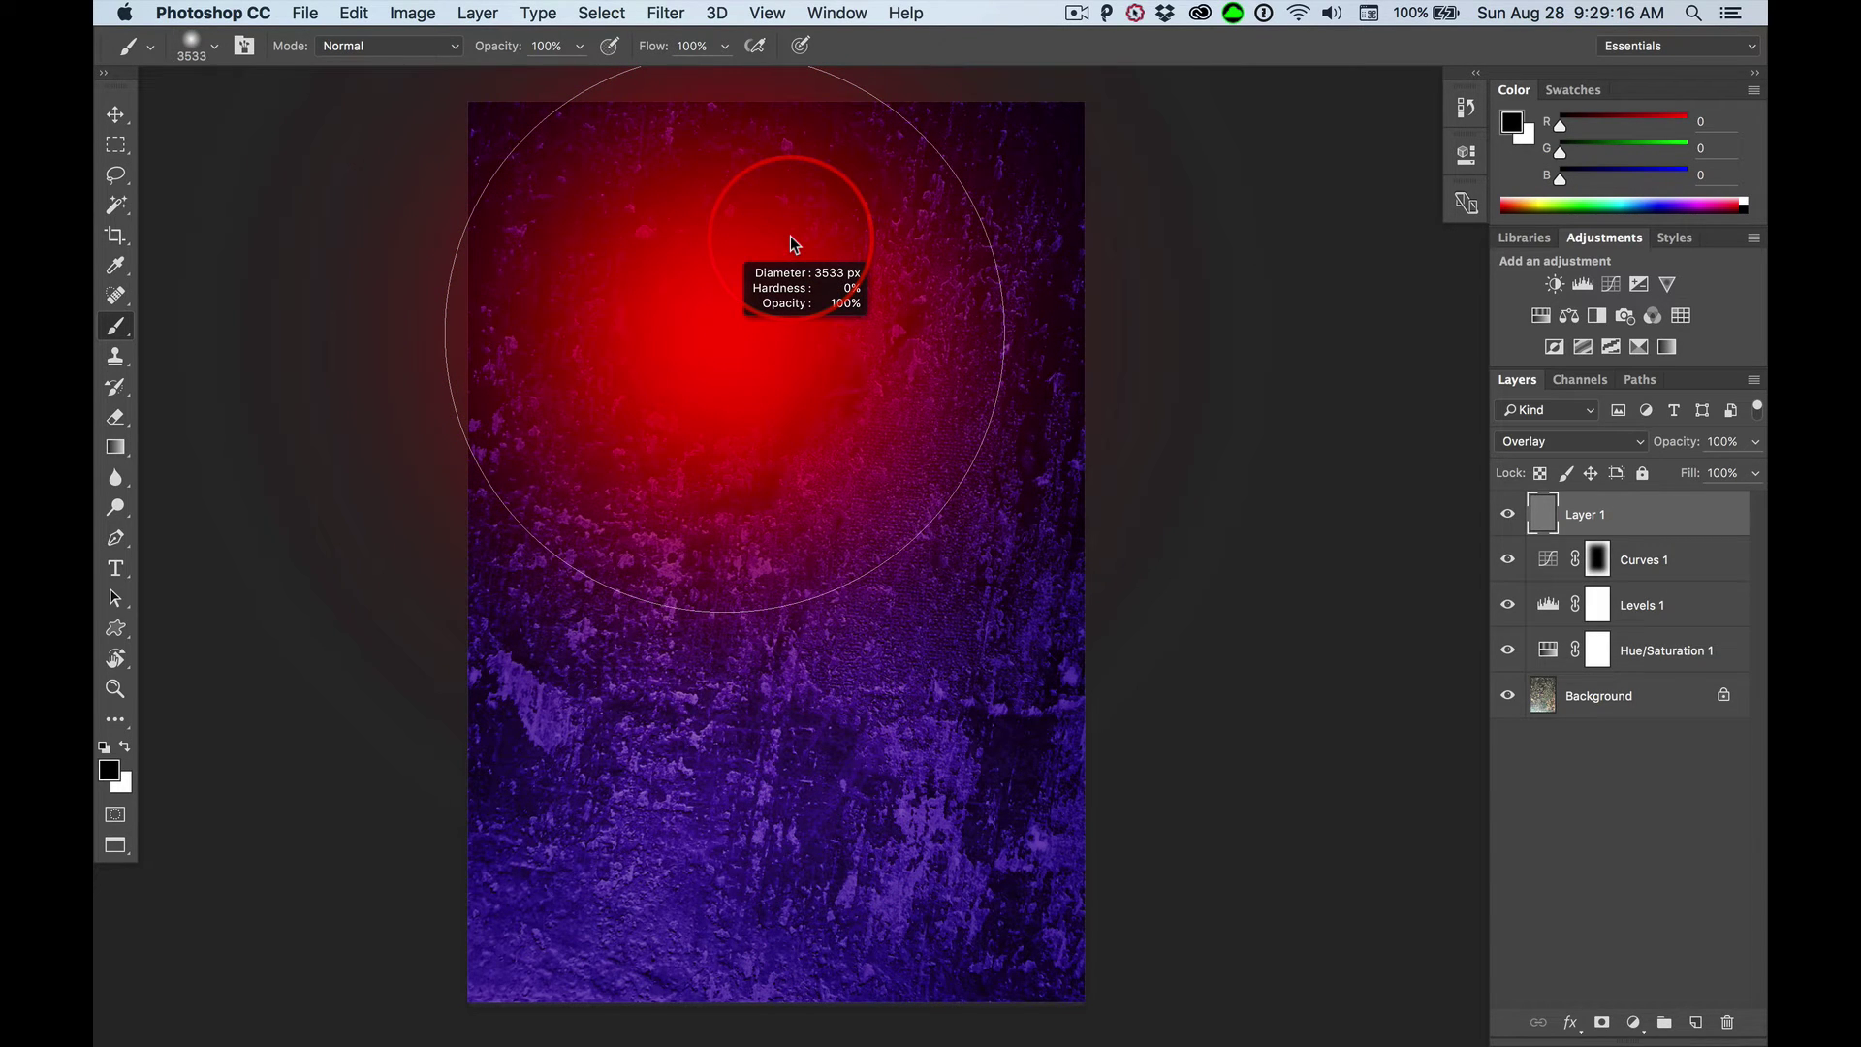
{"action": "left_click_drag", "start_coordinate": [789, 235], "coordinate": [562, 265]}
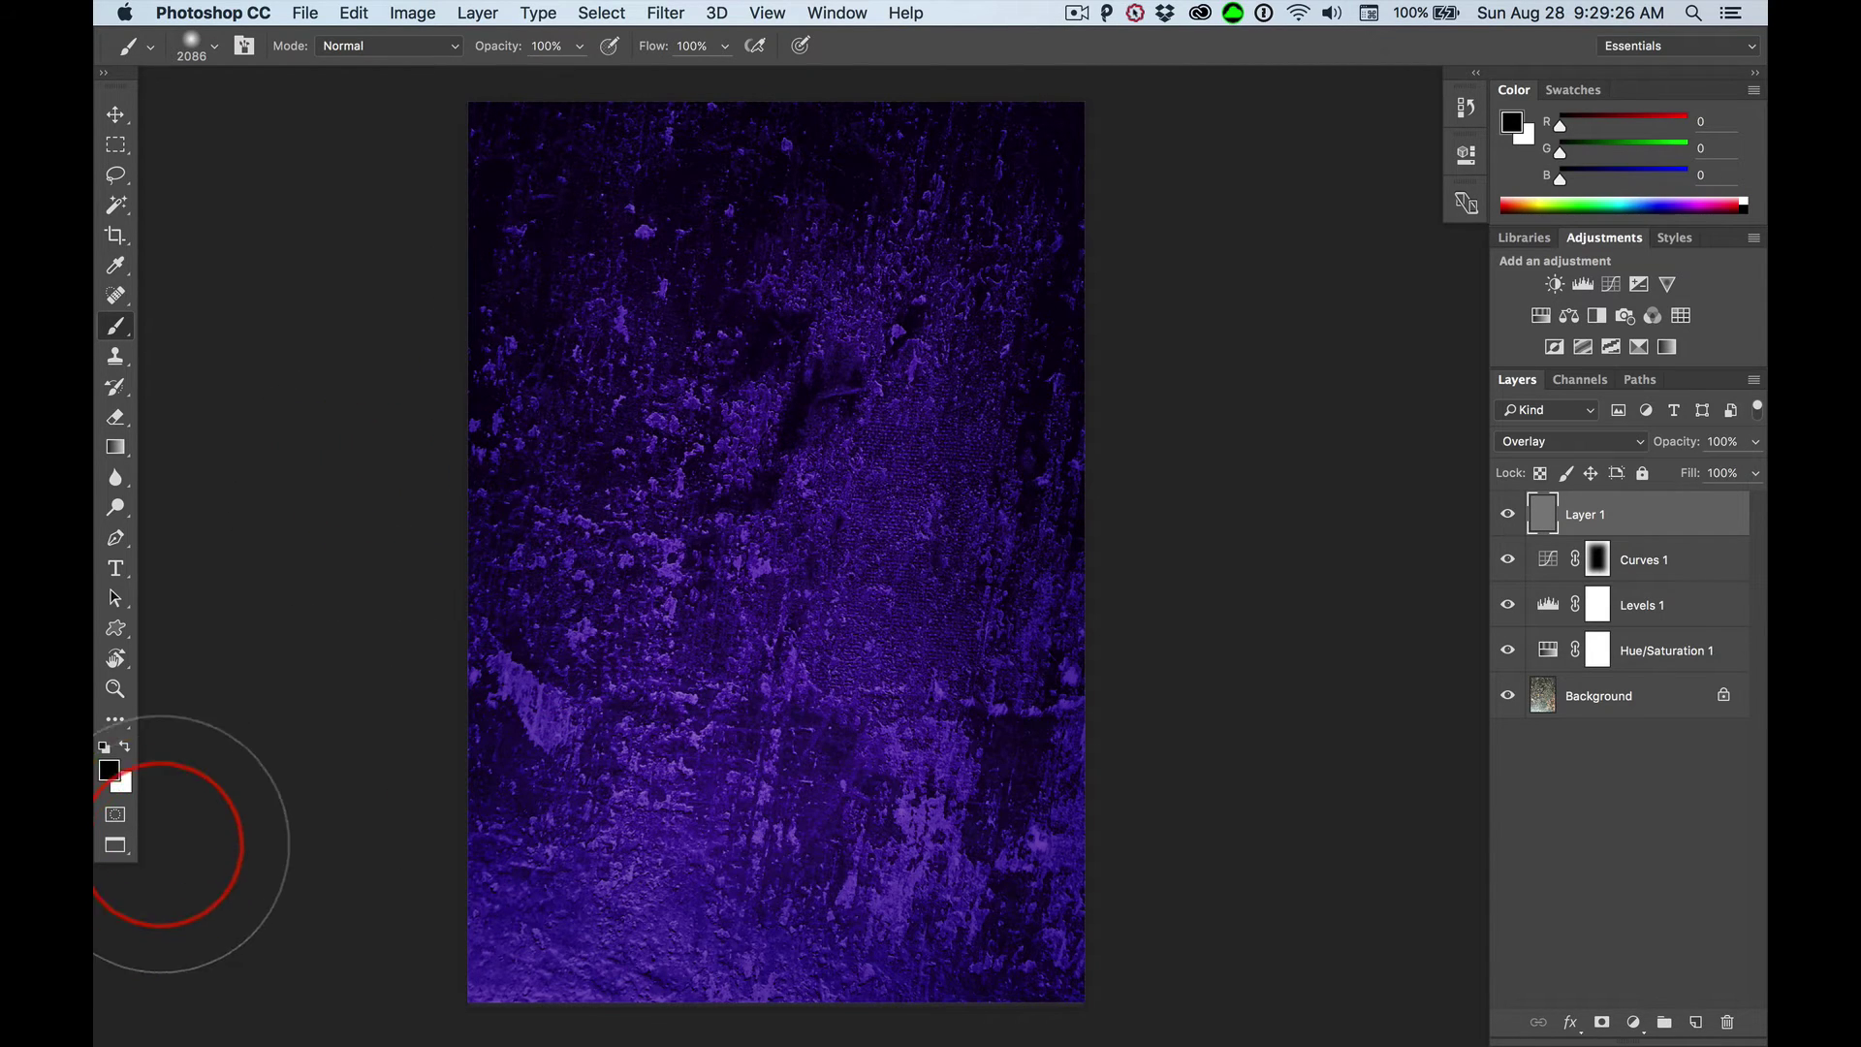
Reset the colours to black foreground and white background, and try swapping them back and forth.
{"action": "left_click", "coordinate": [105, 751]}
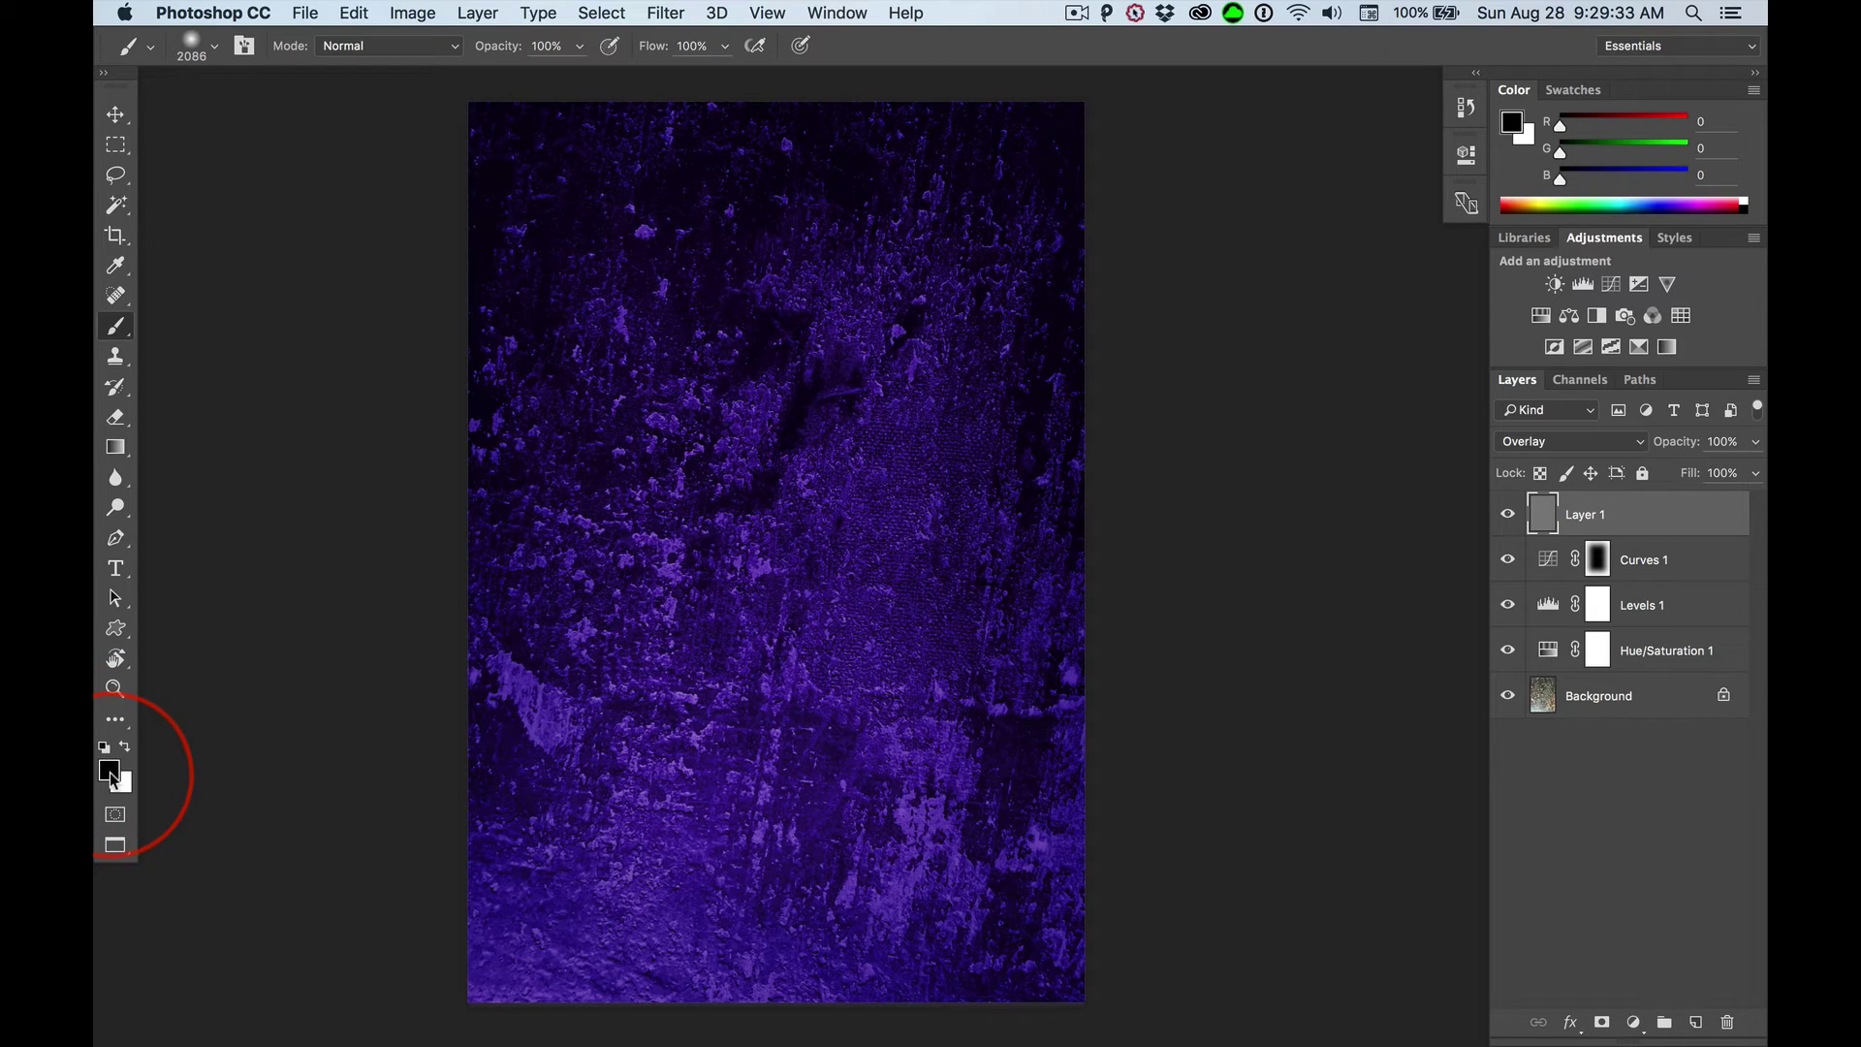
{"action": "left_click", "coordinate": [127, 748]}
{"action": "left_click", "coordinate": [128, 748]}
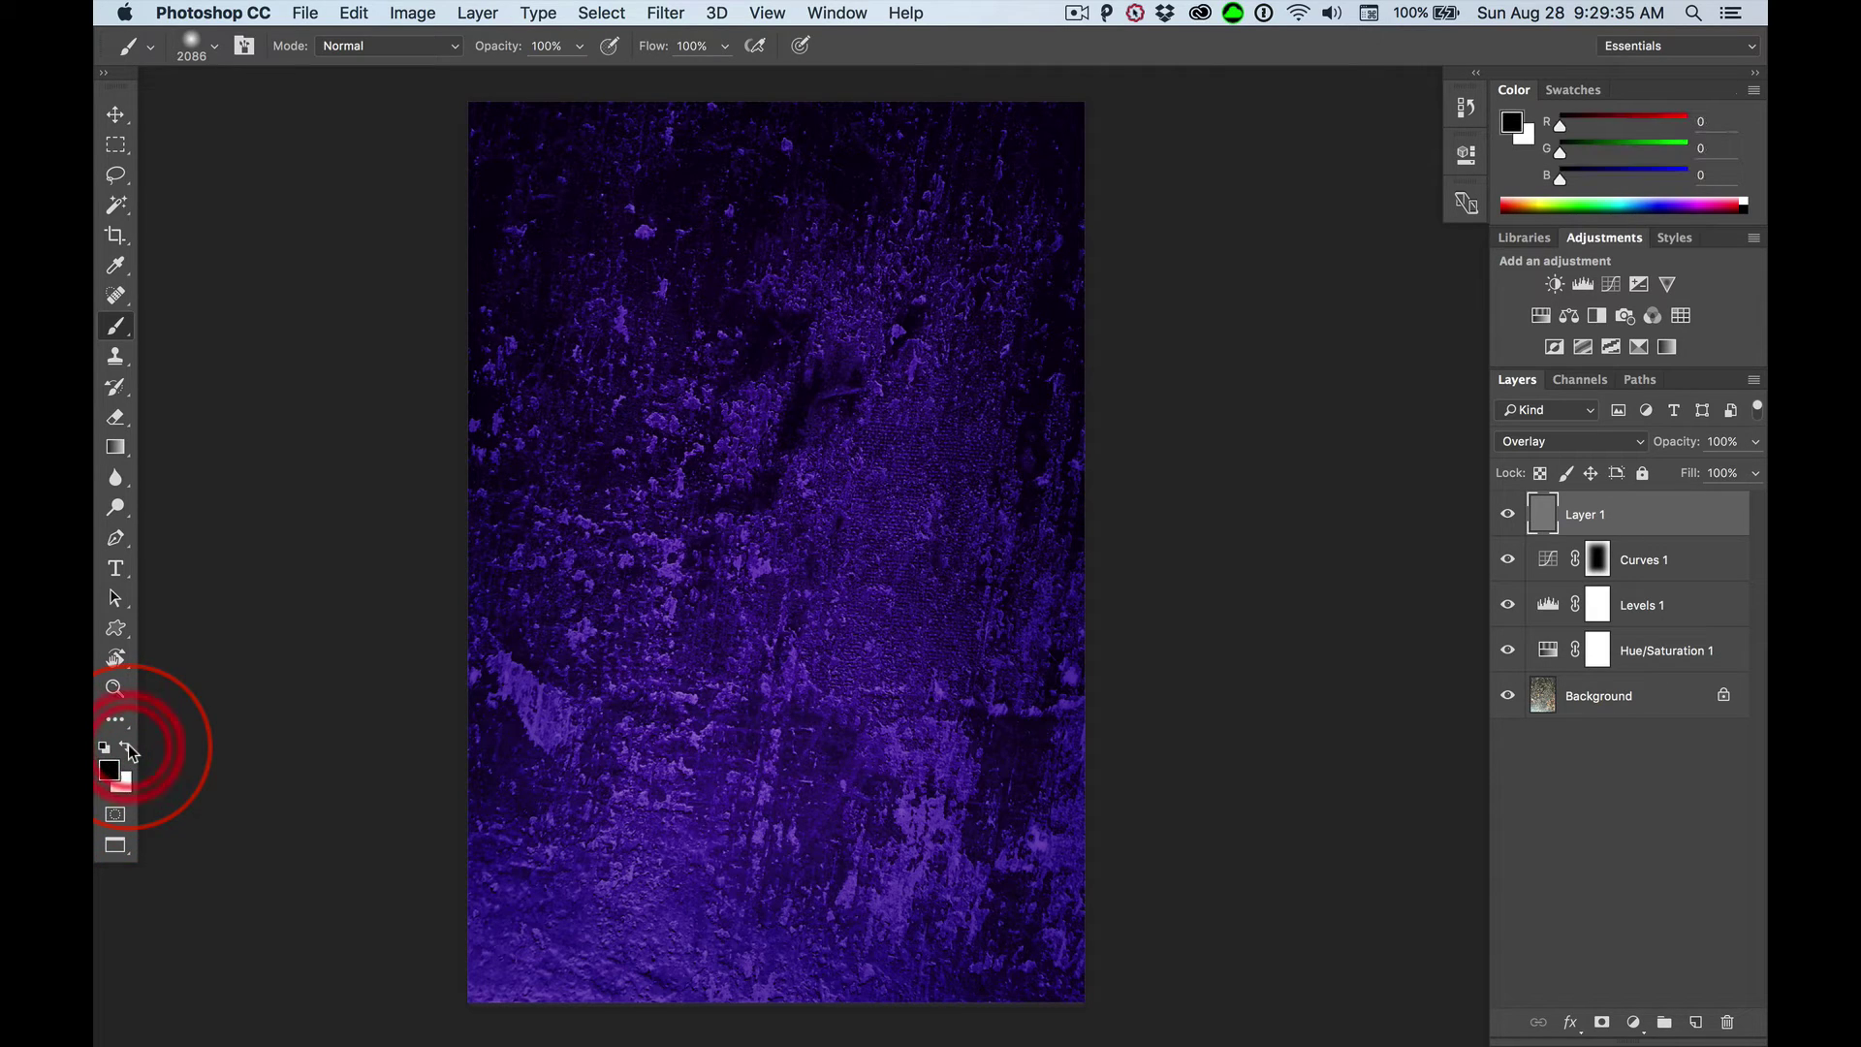
{"action": "key", "text": "x"}
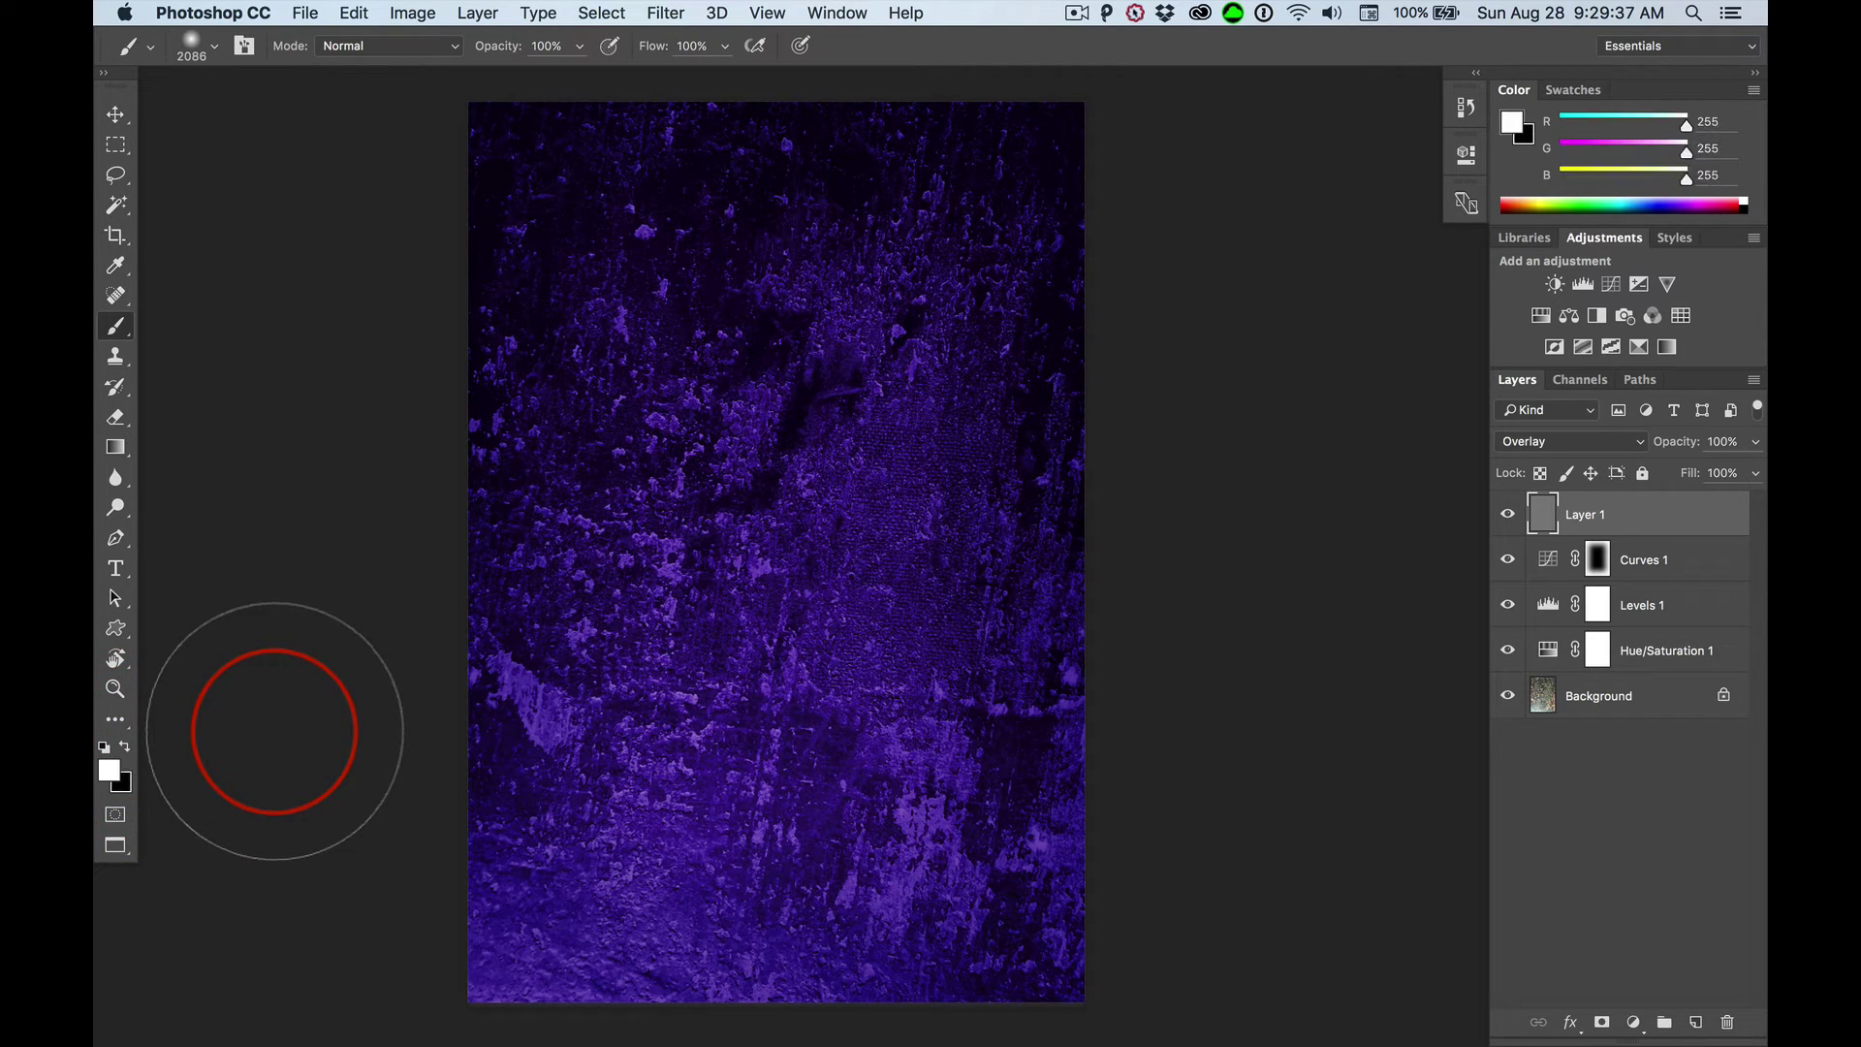
{"action": "key", "text": "x"}
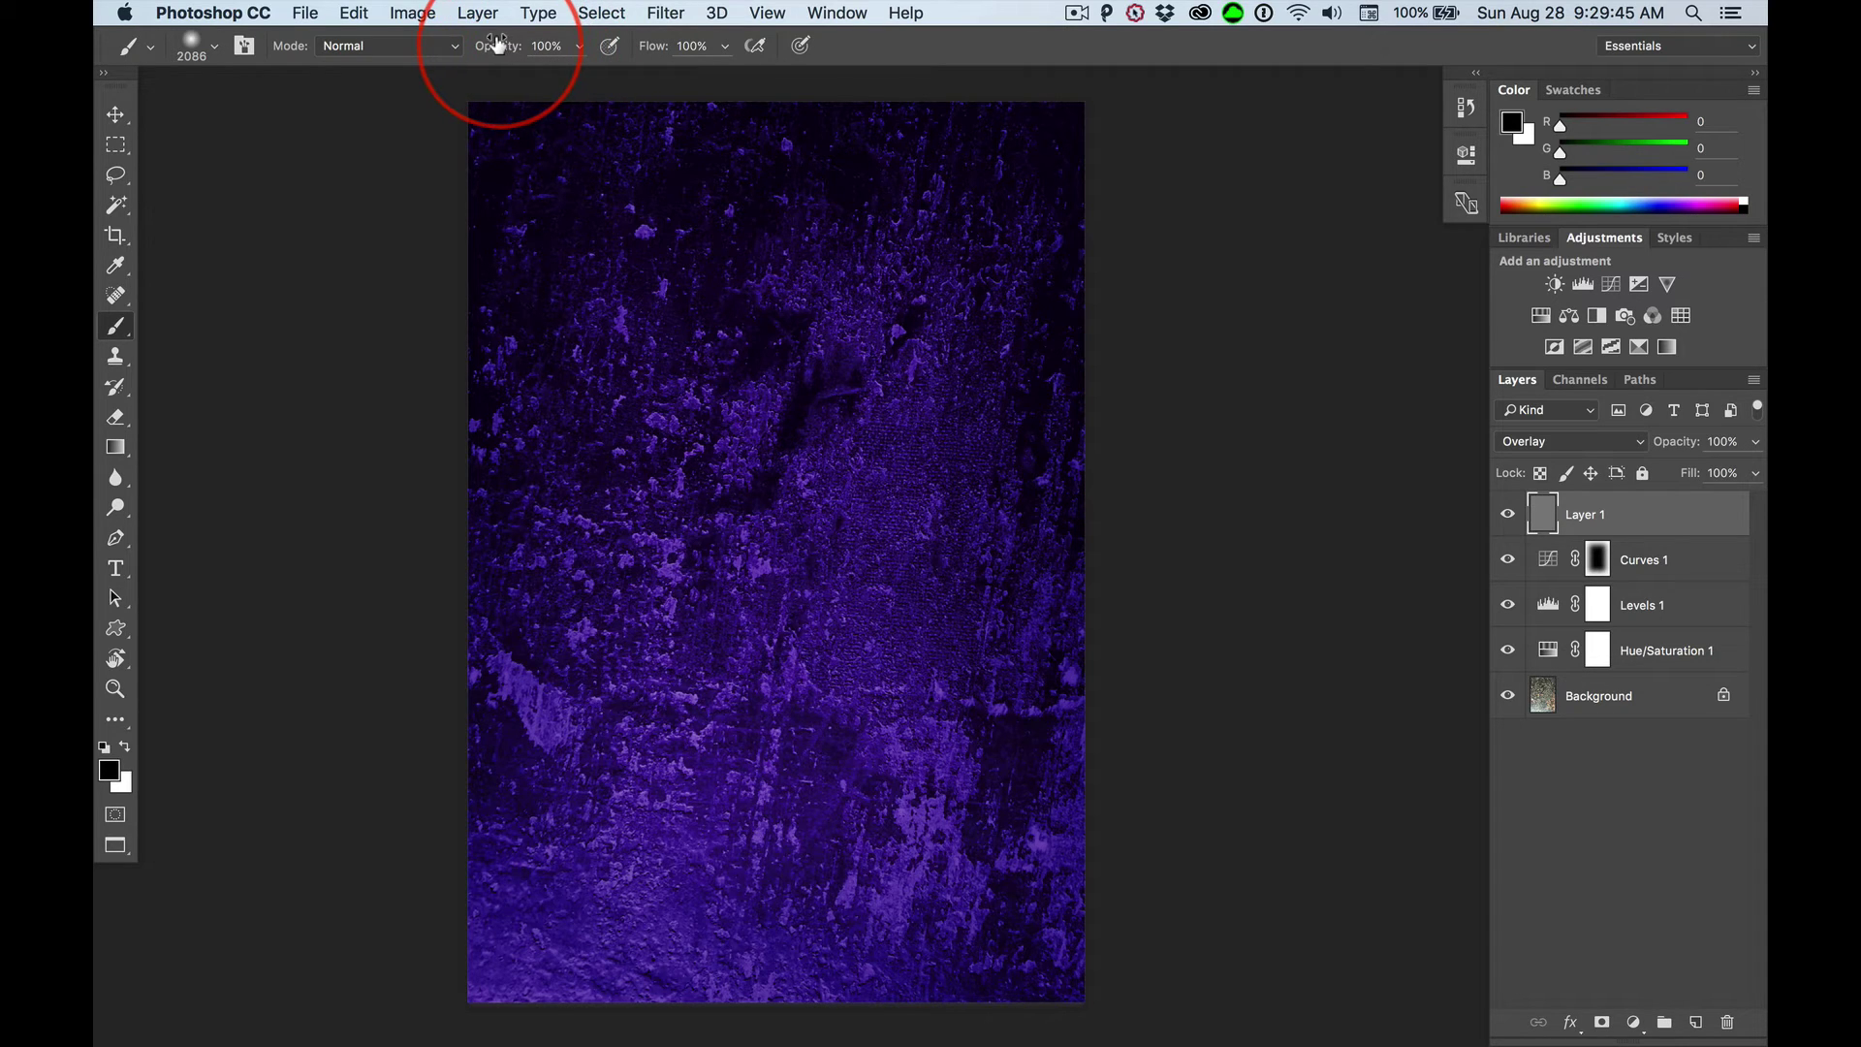
Set the brush opacity to 24%.
{"action": "left_click_drag", "start_coordinate": [496, 44], "coordinate": [395, 48]}
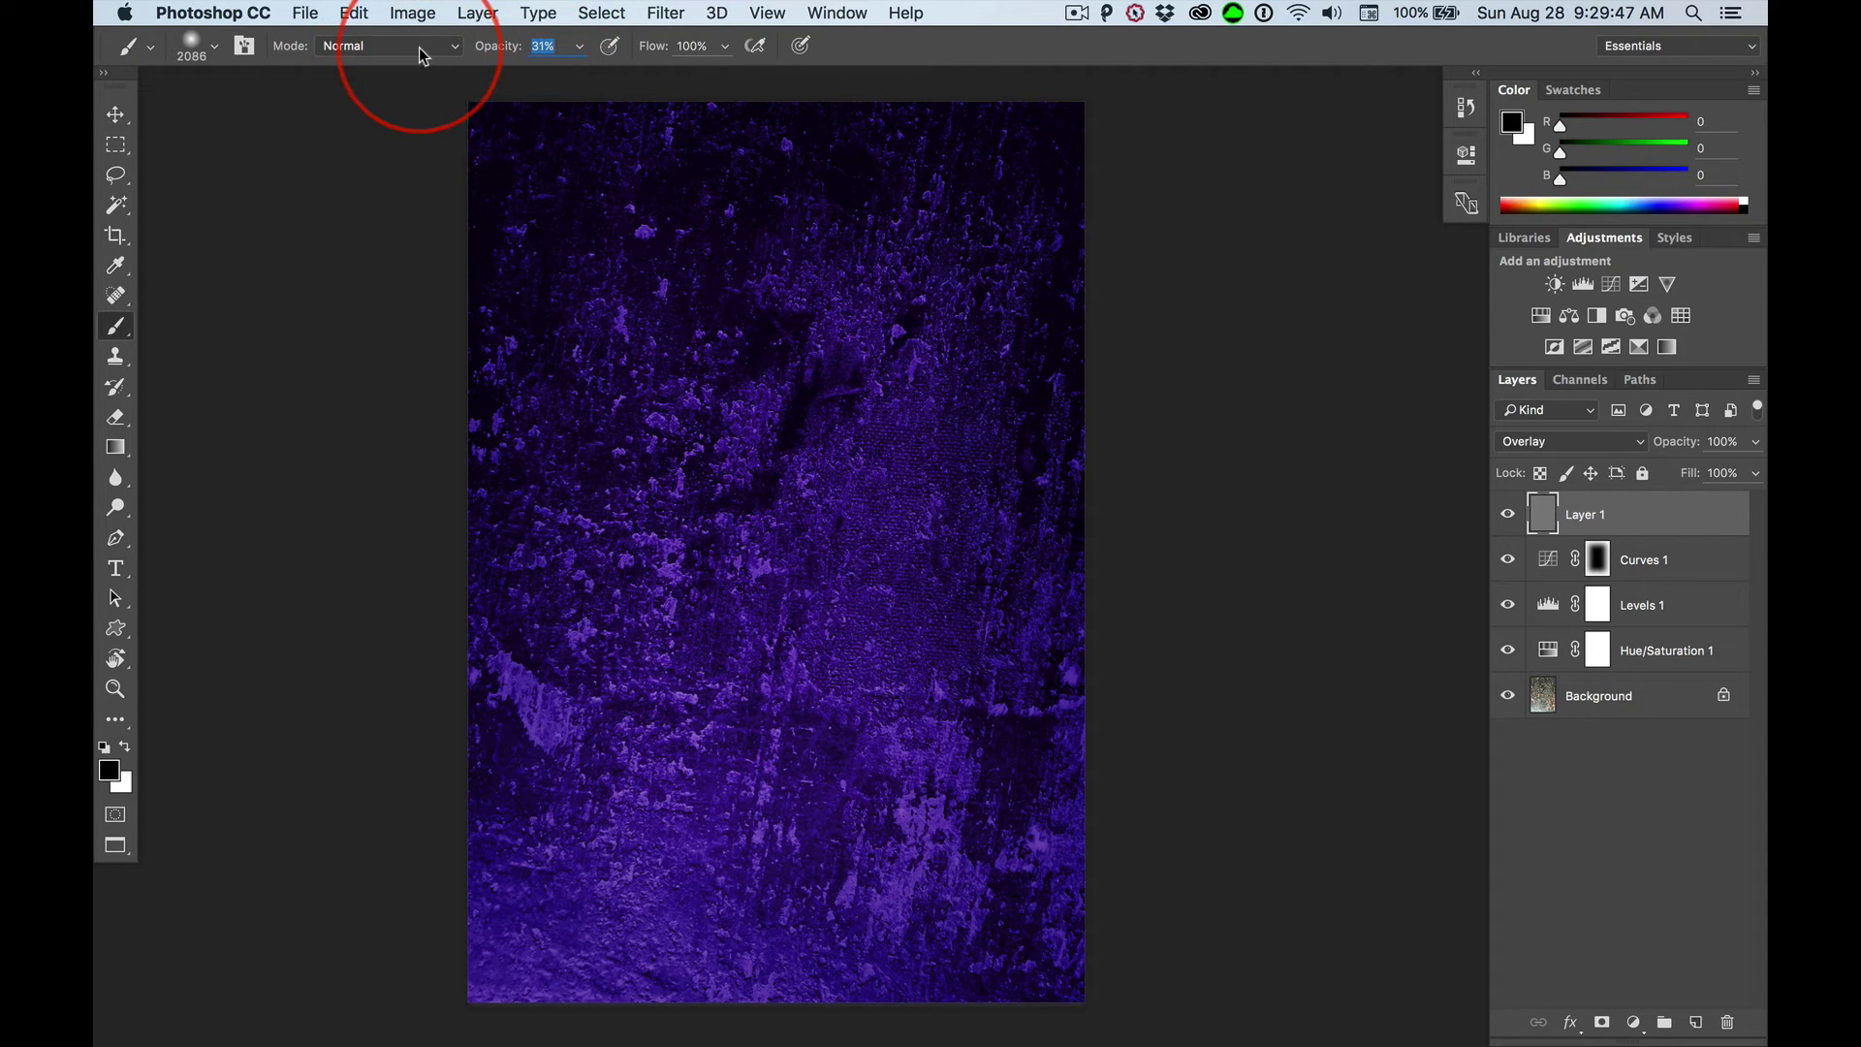
{"action": "type", "text": "24"}
{"action": "key", "text": "Return"}
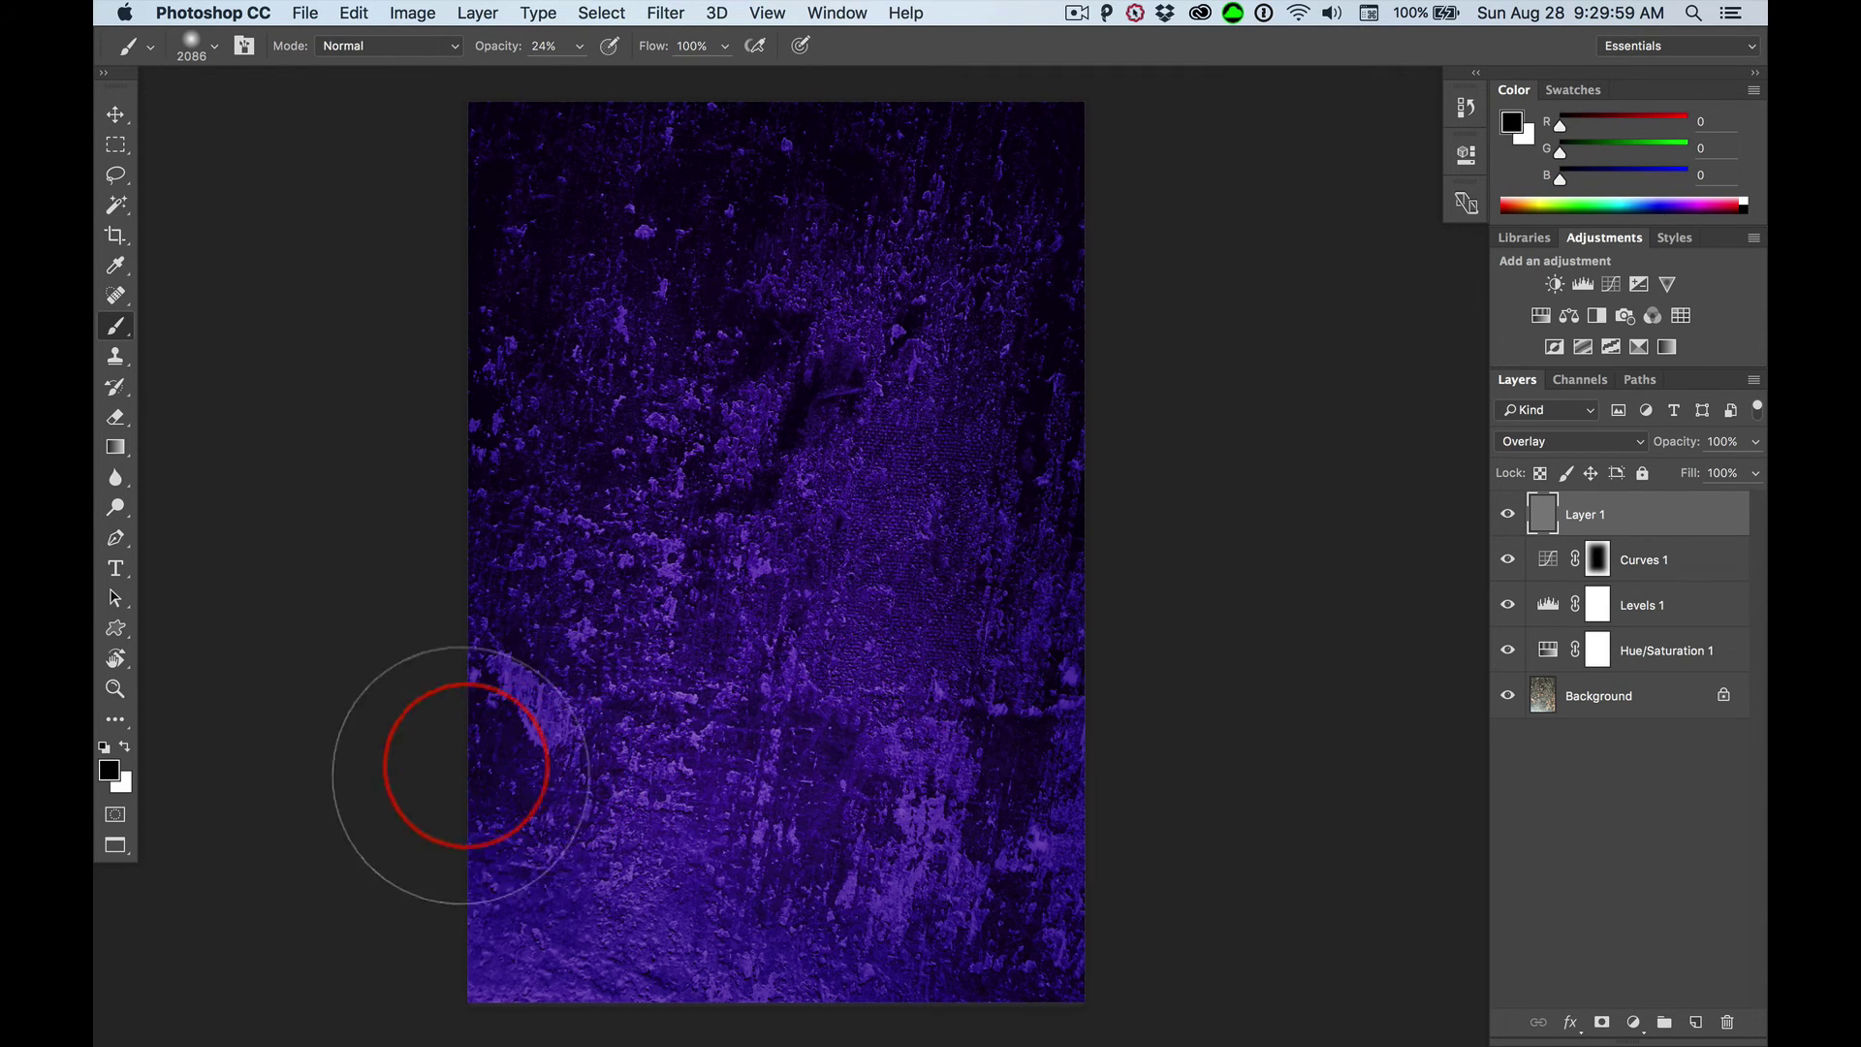
Burn the lower part of the image with black strokes on Layer 1, and compare it with the layer hidden and shown.
{"action": "mouse_move", "coordinate": [465, 979]}
{"action": "left_mouse_down"}
{"action": "mouse_move", "coordinate": [831, 949]}
{"action": "mouse_move", "coordinate": [999, 979]}
{"action": "left_mouse_up"}
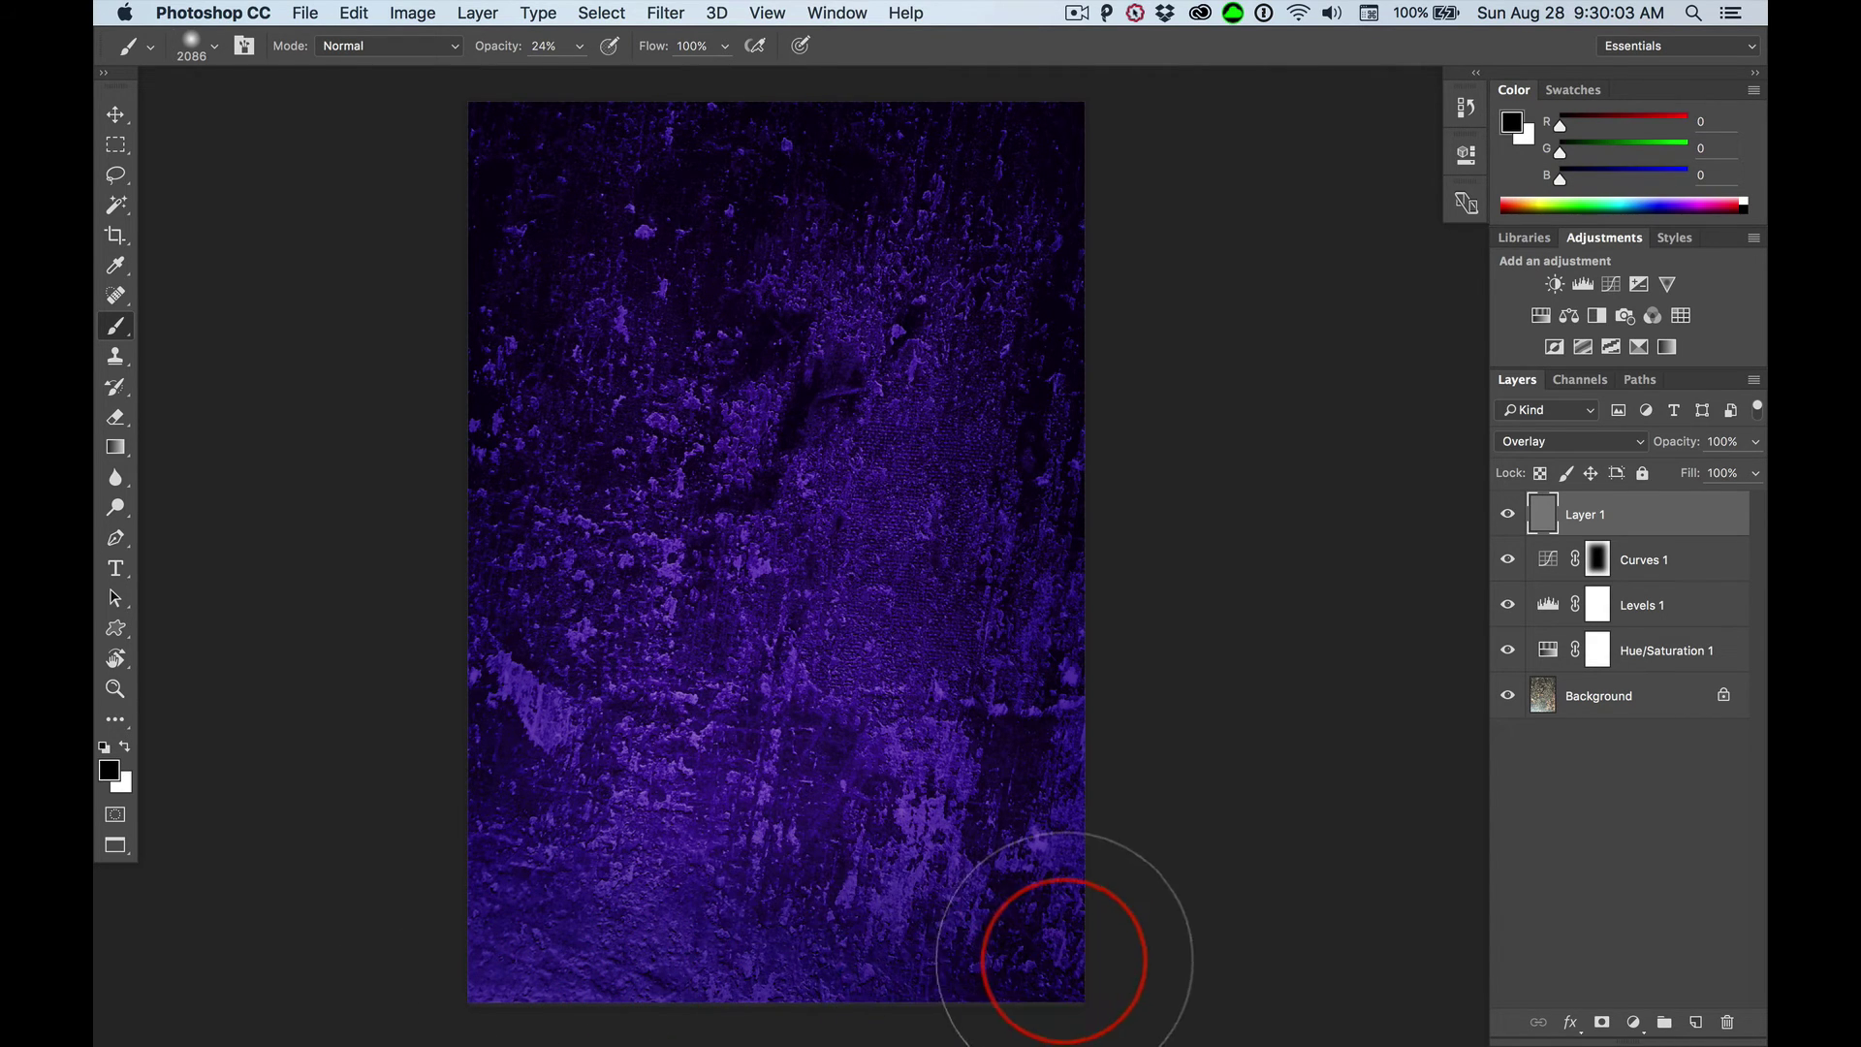
{"action": "mouse_move", "coordinate": [519, 877]}
{"action": "left_mouse_down"}
{"action": "mouse_move", "coordinate": [527, 789]}
{"action": "mouse_move", "coordinate": [810, 823]}
{"action": "mouse_move", "coordinate": [1022, 784]}
{"action": "mouse_move", "coordinate": [503, 814]}
{"action": "mouse_move", "coordinate": [561, 905]}
{"action": "mouse_move", "coordinate": [1092, 917]}
{"action": "mouse_move", "coordinate": [905, 994]}
{"action": "mouse_move", "coordinate": [395, 976]}
{"action": "mouse_move", "coordinate": [1120, 984]}
{"action": "mouse_move", "coordinate": [769, 956]}
{"action": "mouse_move", "coordinate": [1002, 964]}
{"action": "mouse_move", "coordinate": [458, 989]}
{"action": "mouse_move", "coordinate": [296, 878]}
{"action": "left_mouse_up"}
{"action": "left_click", "coordinate": [1504, 510]}
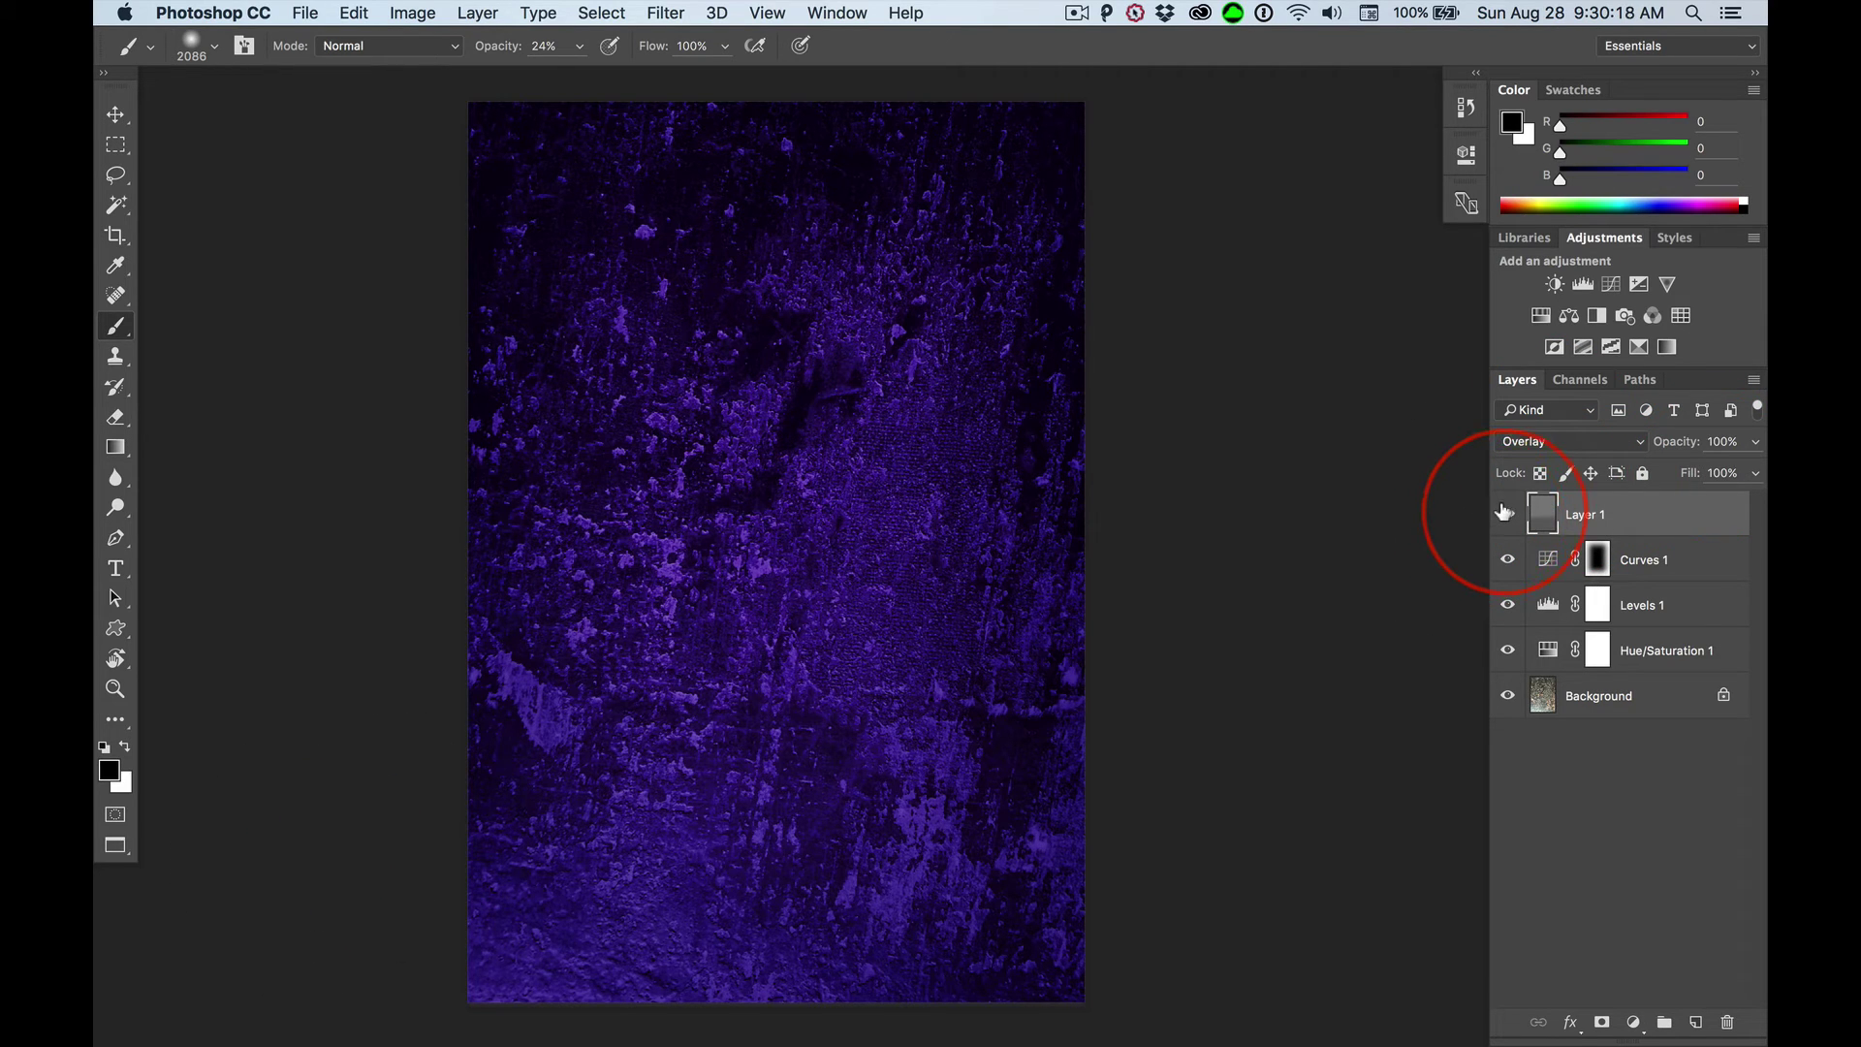
{"action": "left_click", "coordinate": [1505, 510]}
{"action": "left_click", "coordinate": [1505, 511]}
{"action": "left_click", "coordinate": [1504, 511]}
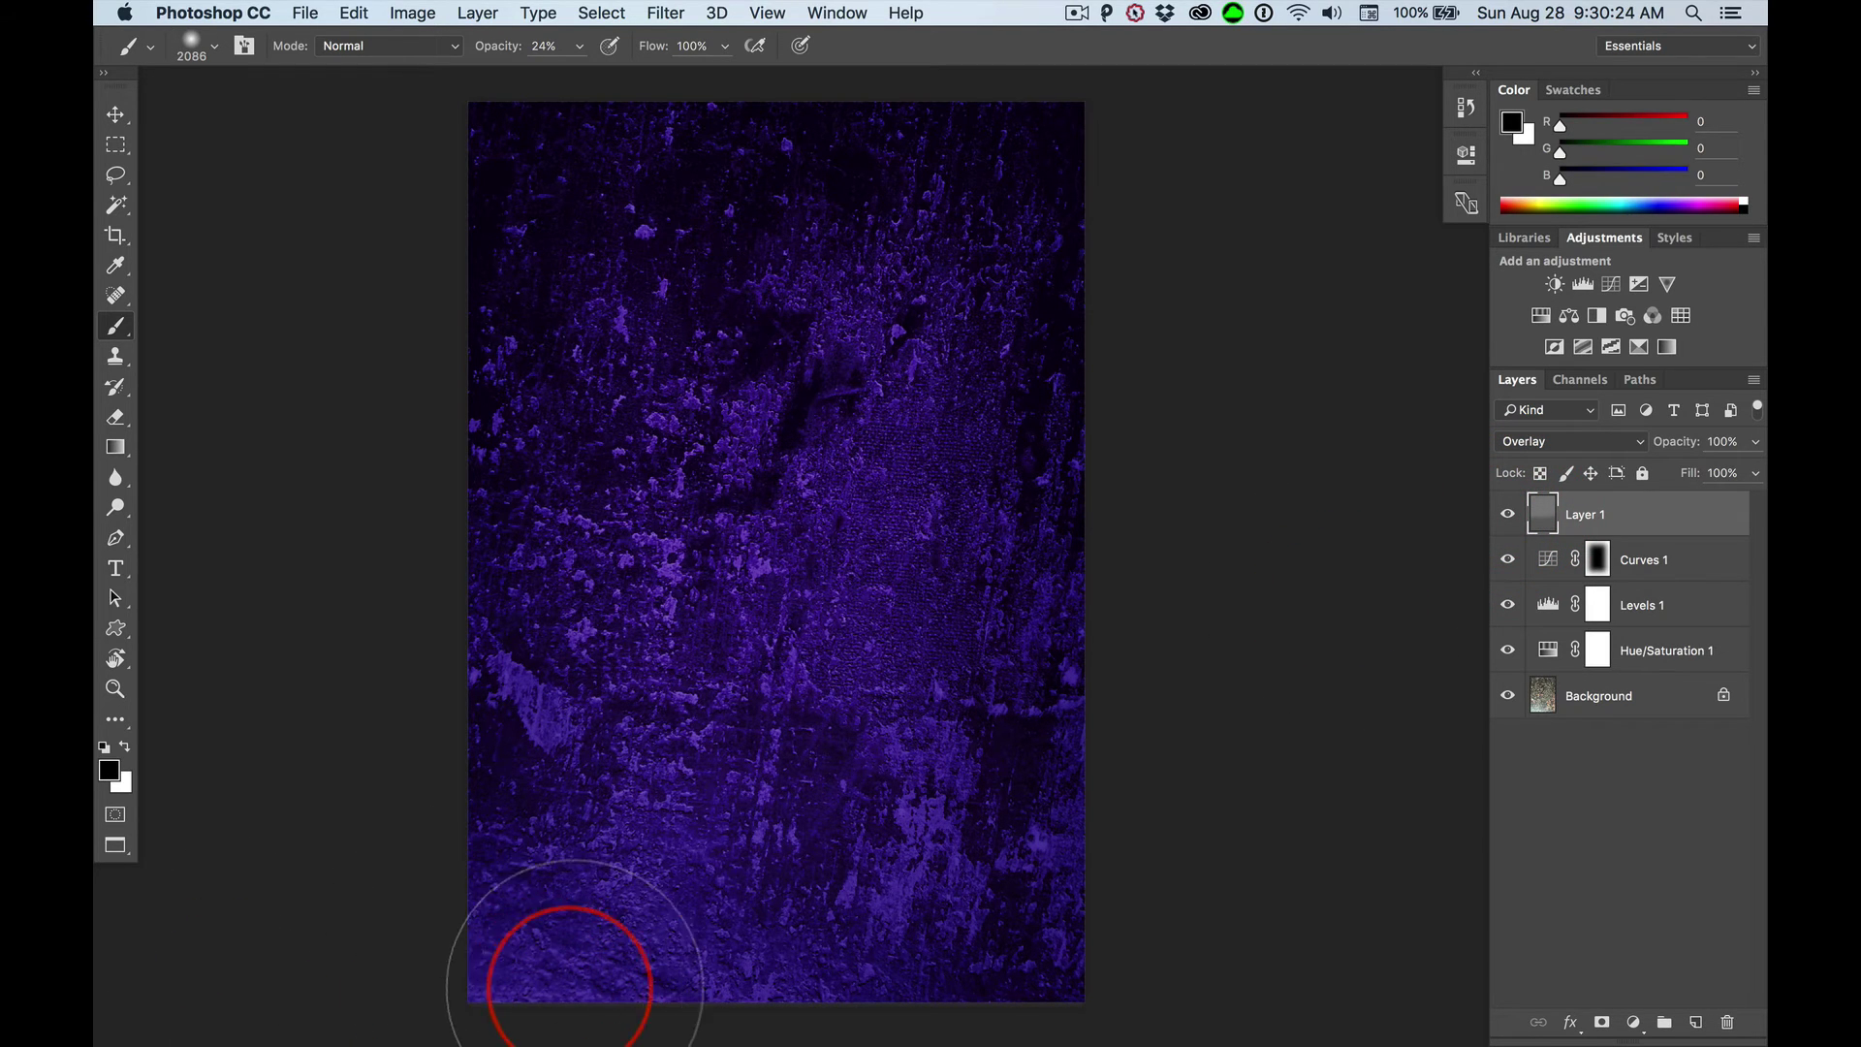
Darken the rest of the image with more black strokes on Layer 1, and compare it with the layer hidden and shown.
{"action": "mouse_move", "coordinate": [753, 850]}
{"action": "left_mouse_down"}
{"action": "mouse_move", "coordinate": [841, 820]}
{"action": "mouse_move", "coordinate": [782, 777]}
{"action": "mouse_move", "coordinate": [503, 784]}
{"action": "mouse_move", "coordinate": [496, 734]}
{"action": "mouse_move", "coordinate": [694, 777]}
{"action": "mouse_move", "coordinate": [889, 766]}
{"action": "mouse_move", "coordinate": [754, 811]}
{"action": "mouse_move", "coordinate": [593, 928]}
{"action": "mouse_move", "coordinate": [450, 983]}
{"action": "mouse_move", "coordinate": [444, 970]}
{"action": "mouse_move", "coordinate": [1116, 969]}
{"action": "mouse_move", "coordinate": [1049, 987]}
{"action": "mouse_move", "coordinate": [521, 999]}
{"action": "mouse_move", "coordinate": [449, 986]}
{"action": "mouse_move", "coordinate": [429, 921]}
{"action": "mouse_move", "coordinate": [662, 870]}
{"action": "mouse_move", "coordinate": [1050, 933]}
{"action": "mouse_move", "coordinate": [755, 972]}
{"action": "mouse_move", "coordinate": [438, 917]}
{"action": "mouse_move", "coordinate": [420, 861]}
{"action": "mouse_move", "coordinate": [488, 874]}
{"action": "mouse_move", "coordinate": [743, 1009]}
{"action": "mouse_move", "coordinate": [839, 1028]}
{"action": "mouse_move", "coordinate": [355, 975]}
{"action": "mouse_move", "coordinate": [656, 974]}
{"action": "mouse_move", "coordinate": [489, 967]}
{"action": "mouse_move", "coordinate": [384, 908]}
{"action": "mouse_move", "coordinate": [330, 940]}
{"action": "mouse_move", "coordinate": [299, 798]}
{"action": "mouse_move", "coordinate": [433, 924]}
{"action": "mouse_move", "coordinate": [559, 967]}
{"action": "mouse_move", "coordinate": [837, 979]}
{"action": "mouse_move", "coordinate": [618, 1002]}
{"action": "mouse_move", "coordinate": [523, 761]}
{"action": "mouse_move", "coordinate": [1364, 775]}
{"action": "mouse_move", "coordinate": [957, 697]}
{"action": "mouse_move", "coordinate": [676, 703]}
{"action": "mouse_move", "coordinate": [622, 668]}
{"action": "mouse_move", "coordinate": [834, 449]}
{"action": "mouse_move", "coordinate": [880, 549]}
{"action": "mouse_move", "coordinate": [624, 730]}
{"action": "mouse_move", "coordinate": [580, 655]}
{"action": "mouse_move", "coordinate": [617, 492]}
{"action": "mouse_move", "coordinate": [676, 447]}
{"action": "mouse_move", "coordinate": [579, 550]}
{"action": "mouse_move", "coordinate": [553, 615]}
{"action": "mouse_move", "coordinate": [501, 584]}
{"action": "mouse_move", "coordinate": [498, 216]}
{"action": "mouse_move", "coordinate": [1238, 306]}
{"action": "mouse_move", "coordinate": [1053, 202]}
{"action": "mouse_move", "coordinate": [1073, 321]}
{"action": "mouse_move", "coordinate": [1183, 594]}
{"action": "mouse_move", "coordinate": [1049, 601]}
{"action": "mouse_move", "coordinate": [1079, 889]}
{"action": "mouse_move", "coordinate": [1017, 752]}
{"action": "mouse_move", "coordinate": [997, 175]}
{"action": "mouse_move", "coordinate": [277, 614]}
{"action": "mouse_move", "coordinate": [1558, 643]}
{"action": "mouse_move", "coordinate": [921, 200]}
{"action": "mouse_move", "coordinate": [736, 569]}
{"action": "mouse_move", "coordinate": [993, 448]}
{"action": "mouse_move", "coordinate": [582, 760]}
{"action": "mouse_move", "coordinate": [624, 773]}
{"action": "mouse_move", "coordinate": [540, 715]}
{"action": "mouse_move", "coordinate": [454, 746]}
{"action": "mouse_move", "coordinate": [478, 656]}
{"action": "mouse_move", "coordinate": [490, 340]}
{"action": "mouse_move", "coordinate": [789, 789]}
{"action": "mouse_move", "coordinate": [1166, 845]}
{"action": "mouse_move", "coordinate": [1134, 582]}
{"action": "mouse_move", "coordinate": [864, 125]}
{"action": "mouse_move", "coordinate": [652, 125]}
{"action": "mouse_move", "coordinate": [511, 202]}
{"action": "mouse_move", "coordinate": [440, 145]}
{"action": "mouse_move", "coordinate": [595, 653]}
{"action": "mouse_move", "coordinate": [710, 594]}
{"action": "mouse_move", "coordinate": [656, 918]}
{"action": "mouse_move", "coordinate": [759, 340]}
{"action": "mouse_move", "coordinate": [914, 332]}
{"action": "mouse_move", "coordinate": [798, 258]}
{"action": "mouse_move", "coordinate": [1153, 367]}
{"action": "left_mouse_up"}
{"action": "left_click", "coordinate": [1556, 513]}
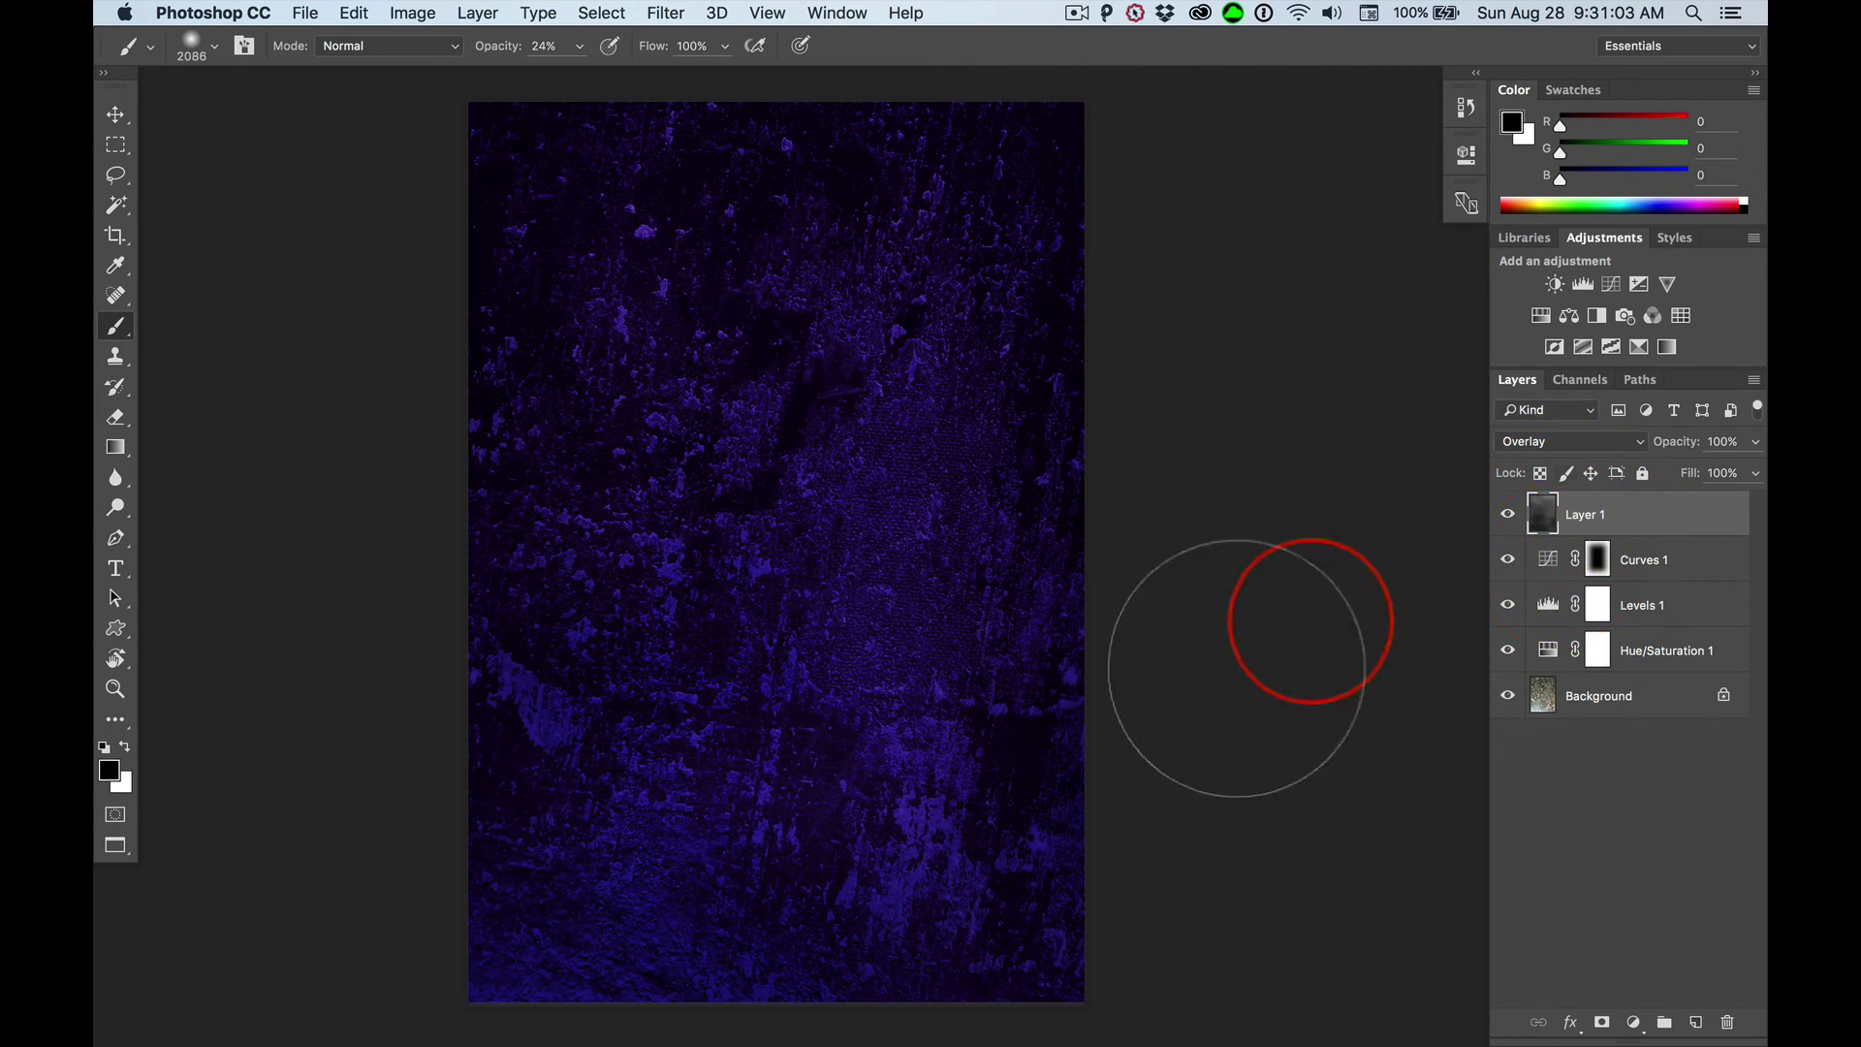
{"action": "mouse_move", "coordinate": [474, 1002]}
{"action": "left_mouse_down"}
{"action": "mouse_move", "coordinate": [756, 1017]}
{"action": "mouse_move", "coordinate": [930, 962]}
{"action": "mouse_move", "coordinate": [896, 874]}
{"action": "mouse_move", "coordinate": [1018, 546]}
{"action": "mouse_move", "coordinate": [862, 340]}
{"action": "mouse_move", "coordinate": [400, 225]}
{"action": "mouse_move", "coordinate": [1142, 240]}
{"action": "mouse_move", "coordinate": [1056, 595]}
{"action": "mouse_move", "coordinate": [738, 742]}
{"action": "mouse_move", "coordinate": [1025, 233]}
{"action": "mouse_move", "coordinate": [1041, 465]}
{"action": "mouse_move", "coordinate": [756, 592]}
{"action": "mouse_move", "coordinate": [841, 752]}
{"action": "mouse_move", "coordinate": [1522, 501]}
{"action": "left_mouse_up"}
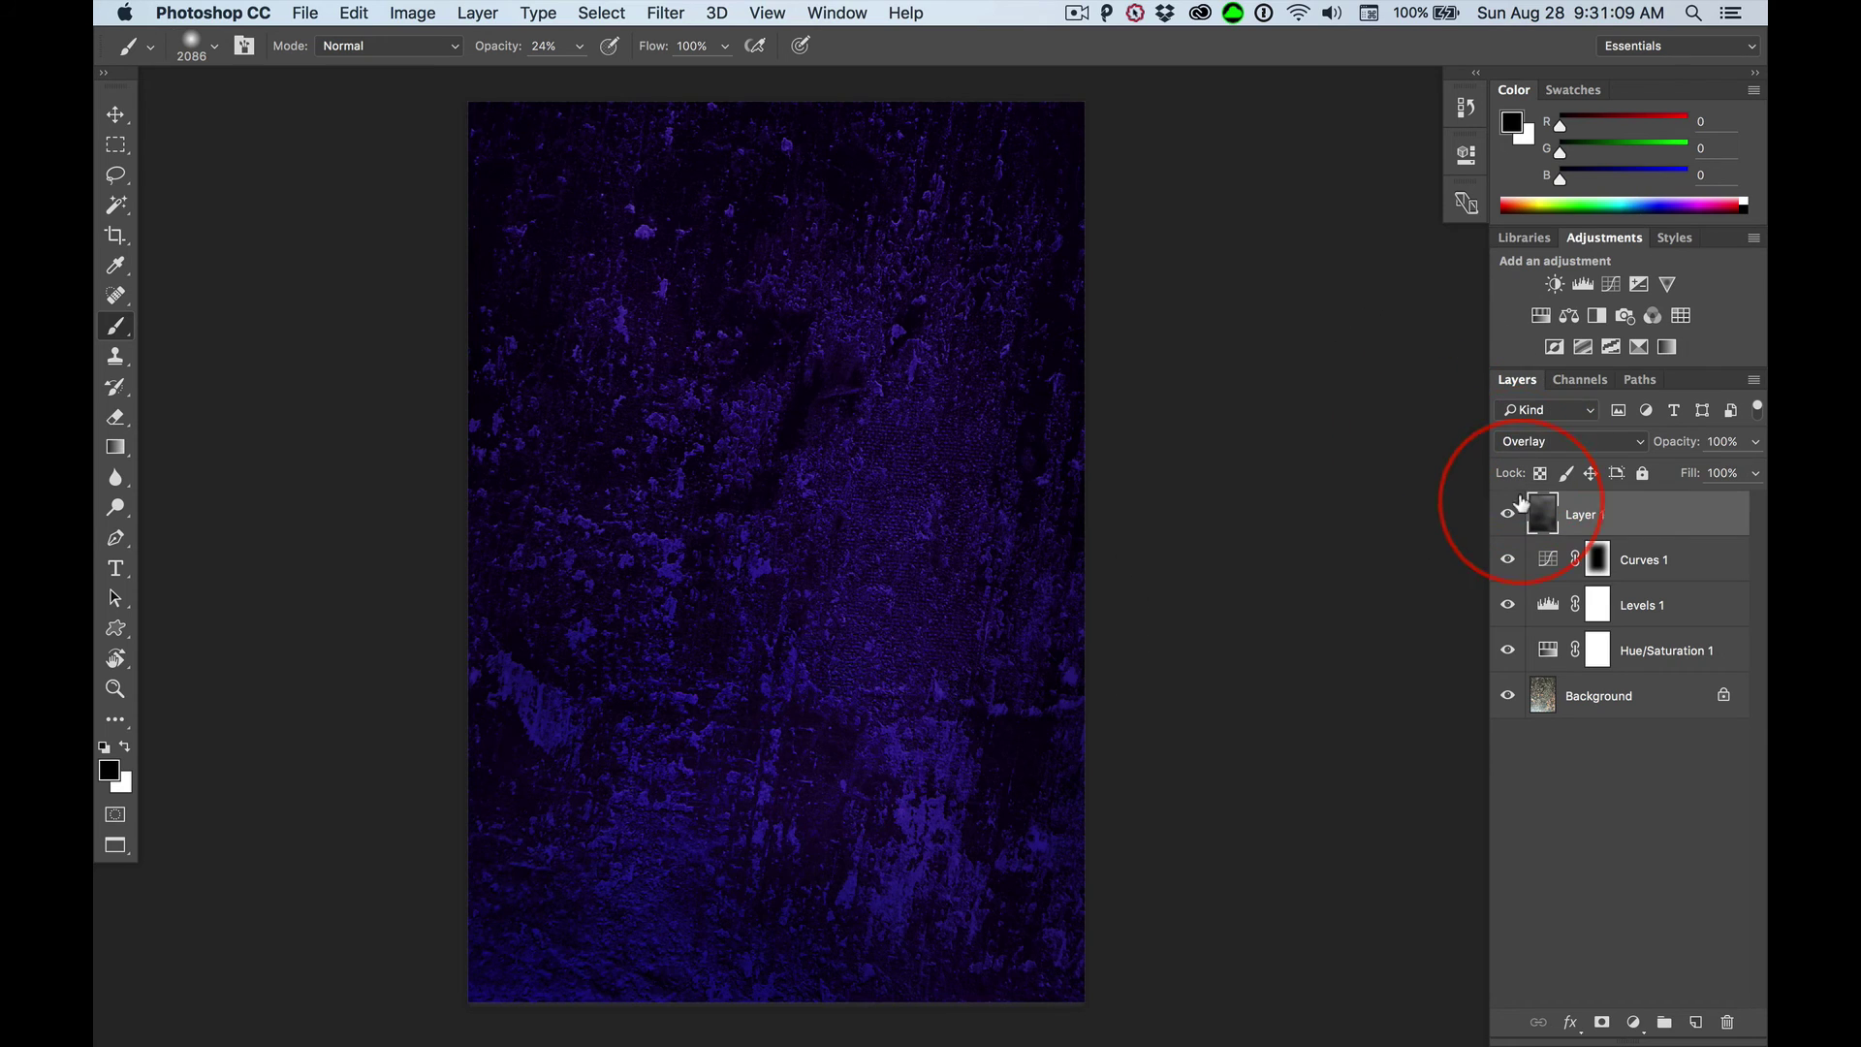
{"action": "left_click", "coordinate": [1504, 514]}
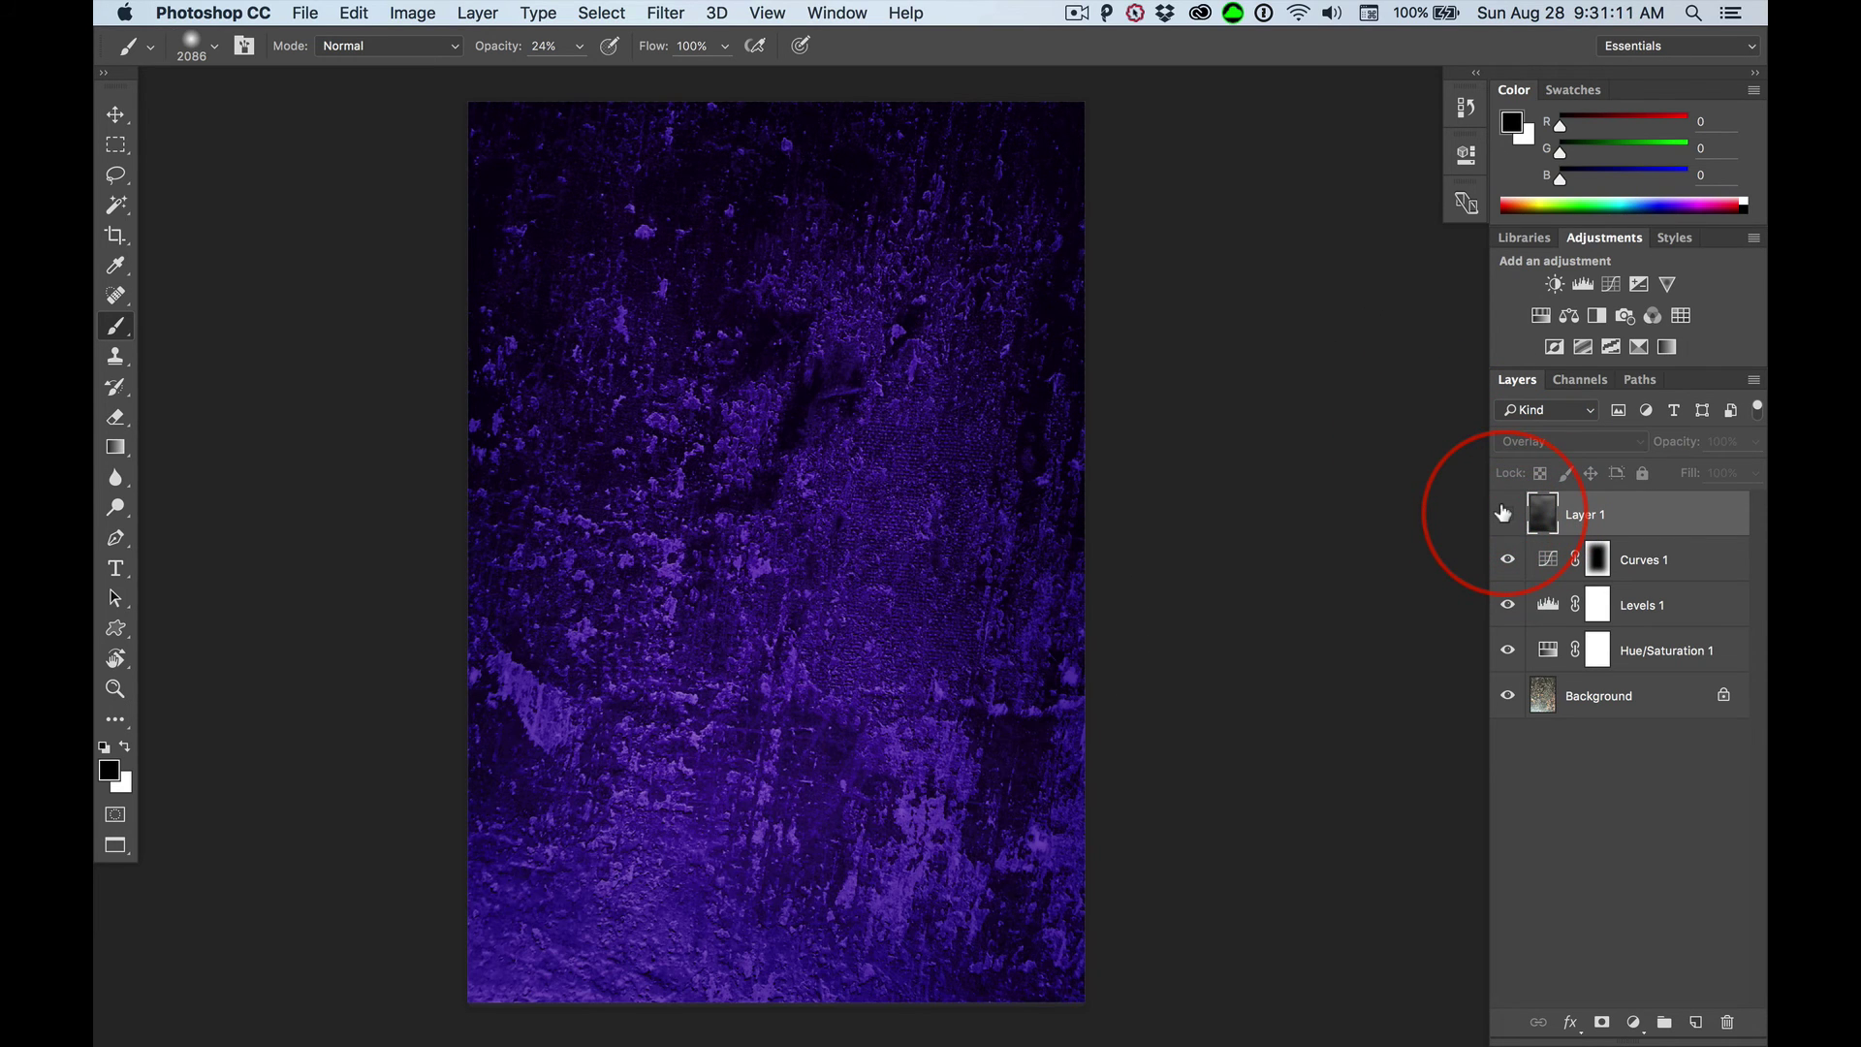
{"action": "left_click", "coordinate": [1503, 513]}
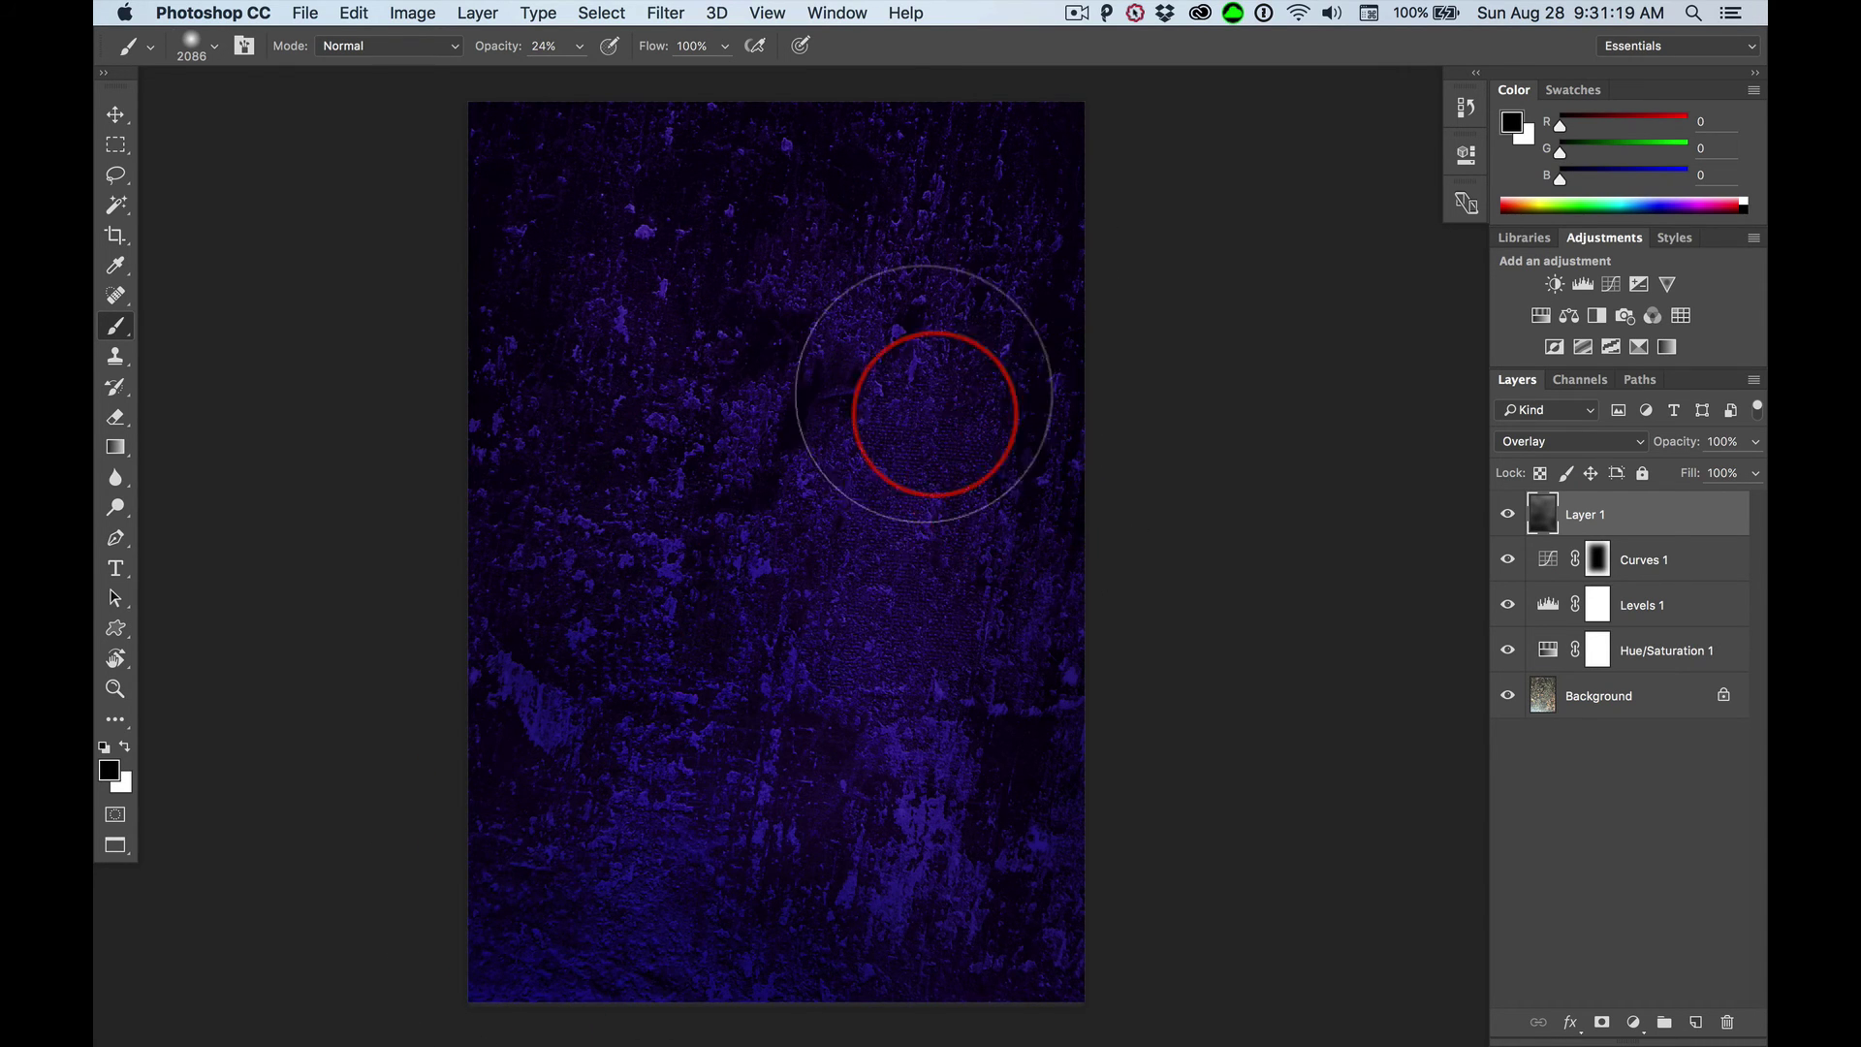
Adjust the Hue/Saturation 1 layer to hue 268, saturation 54 and lightness -25.
{"action": "double_click", "coordinate": [1548, 650]}
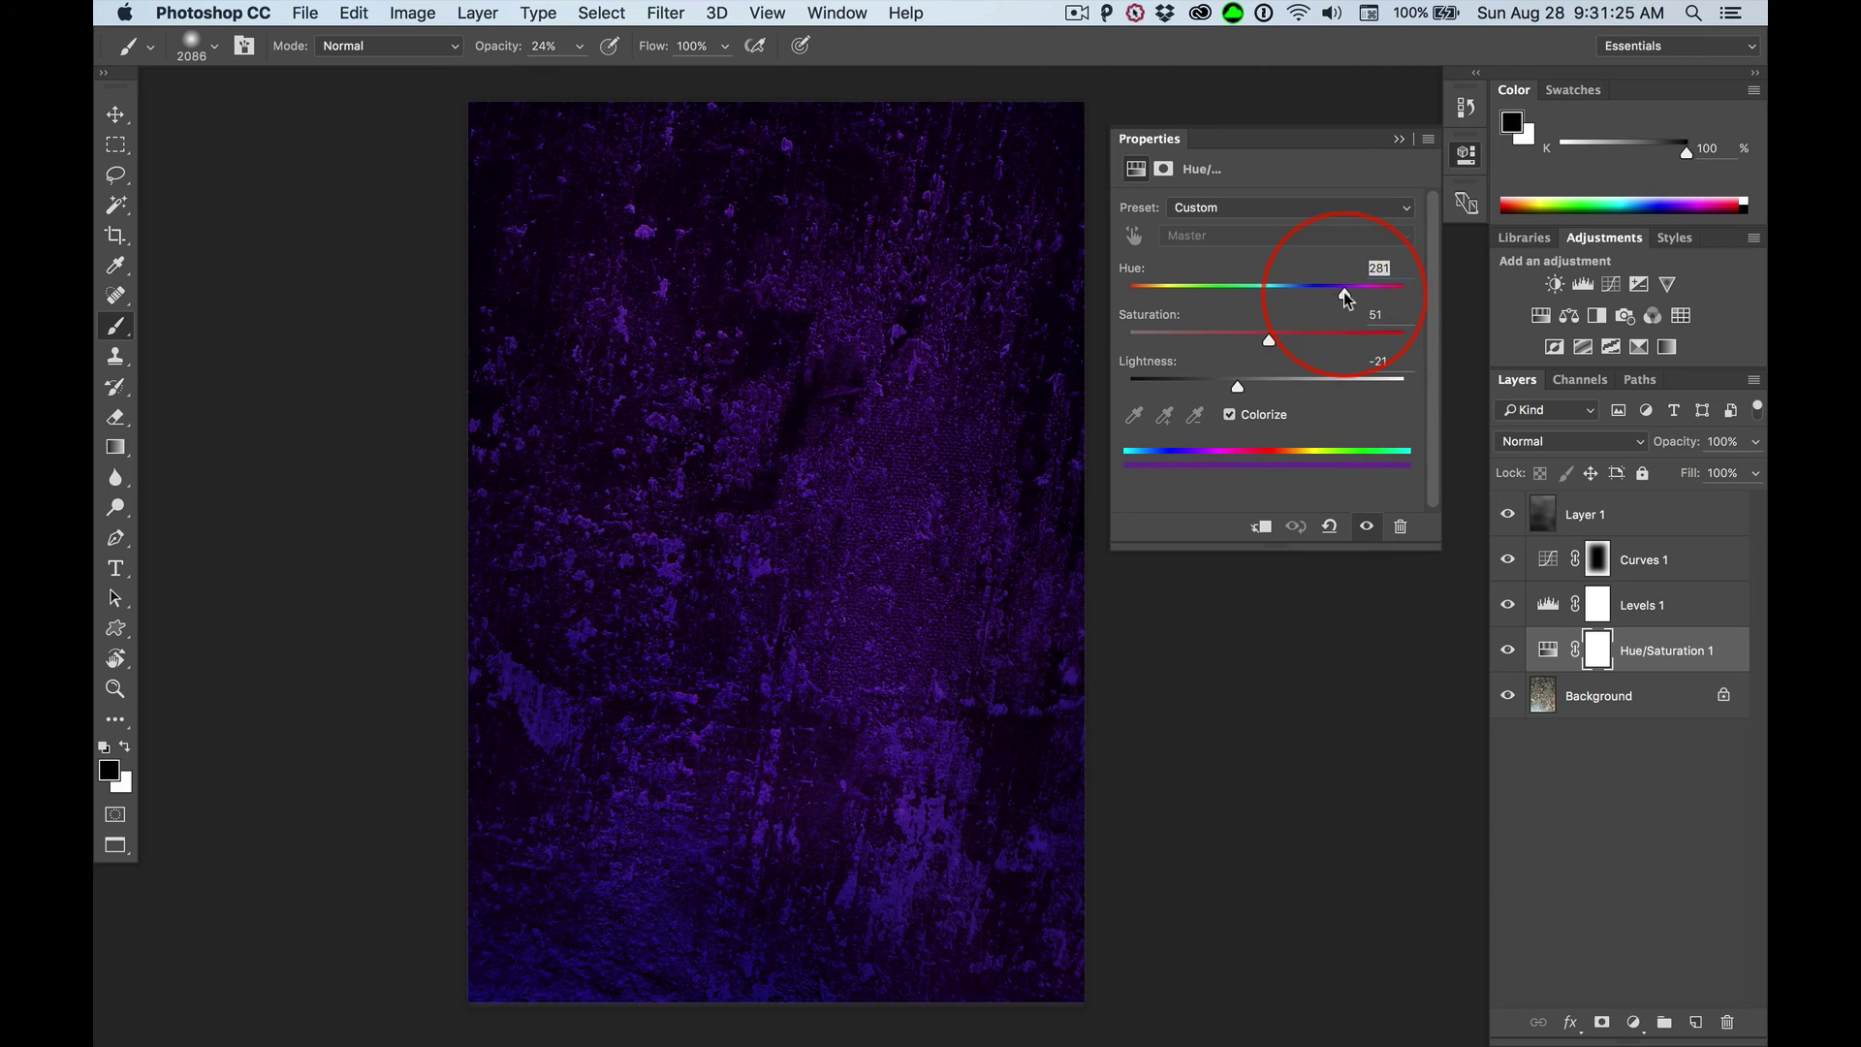
{"action": "left_click_drag", "start_coordinate": [1343, 292], "coordinate": [1339, 296]}
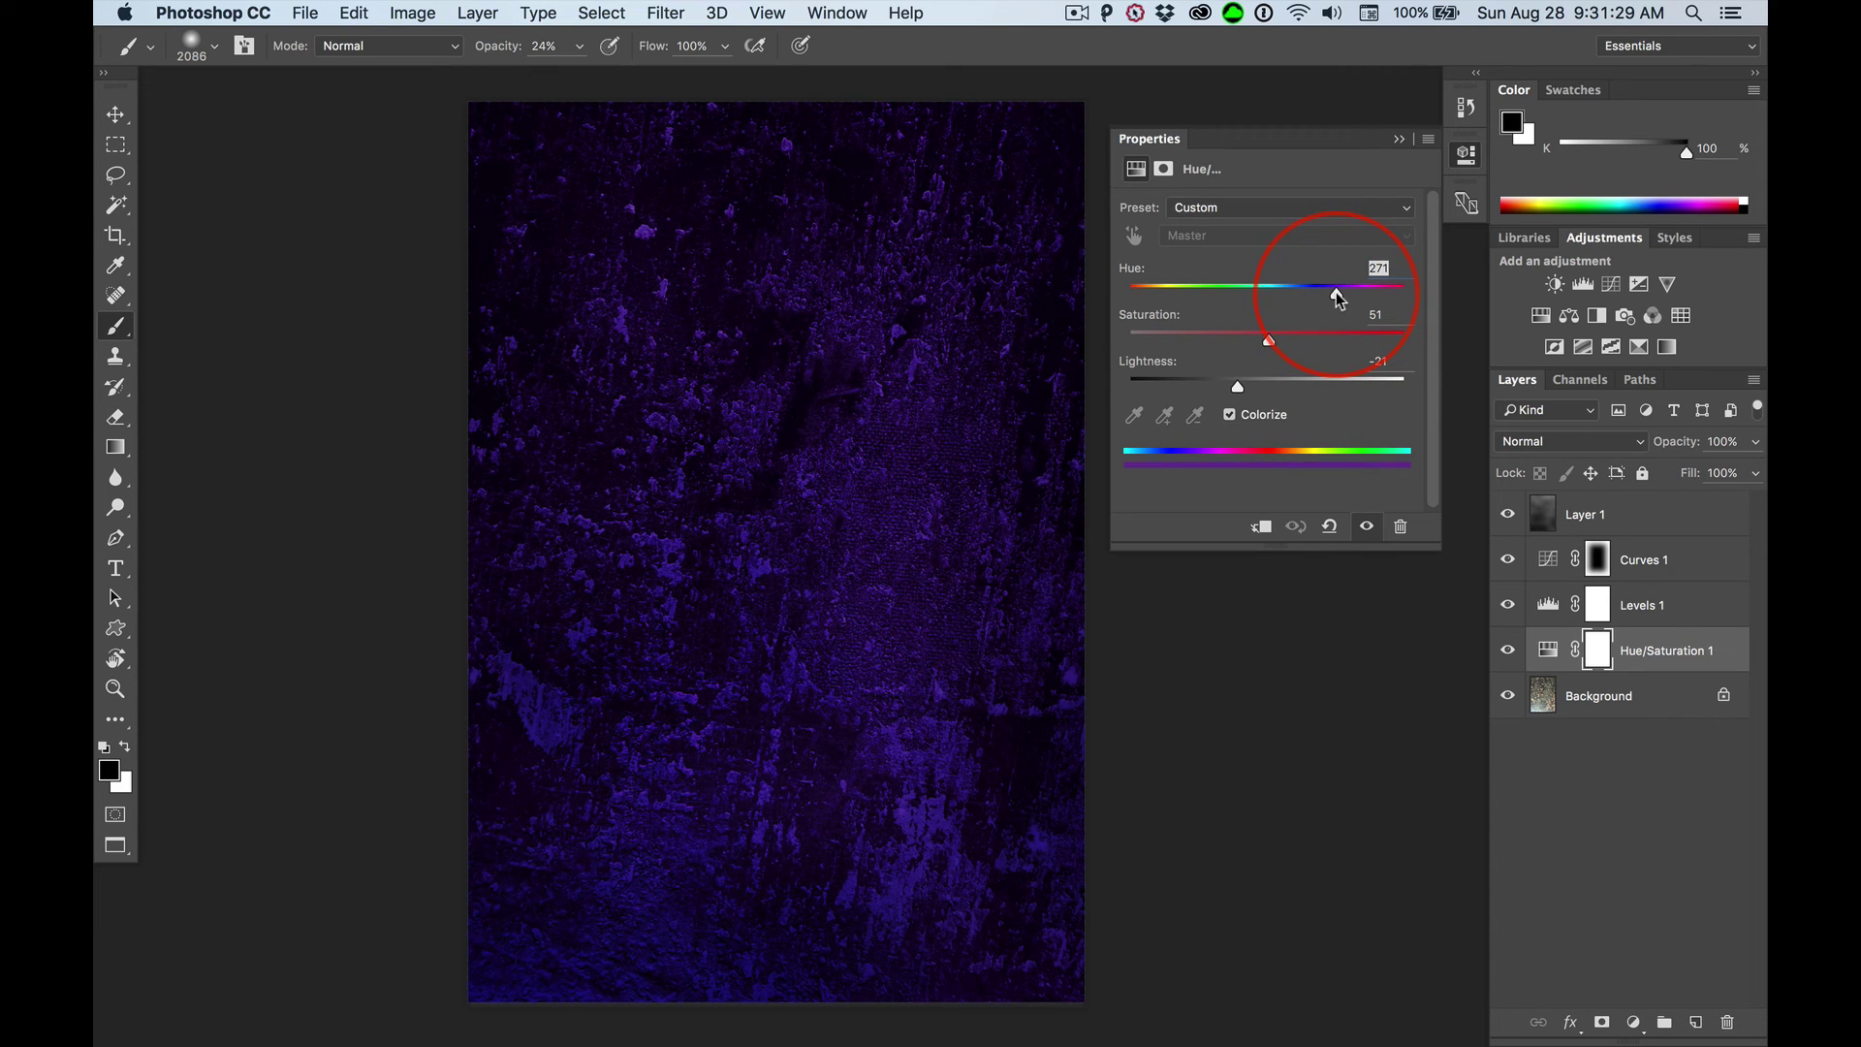
{"action": "left_click_drag", "start_coordinate": [1336, 297], "coordinate": [1278, 345]}
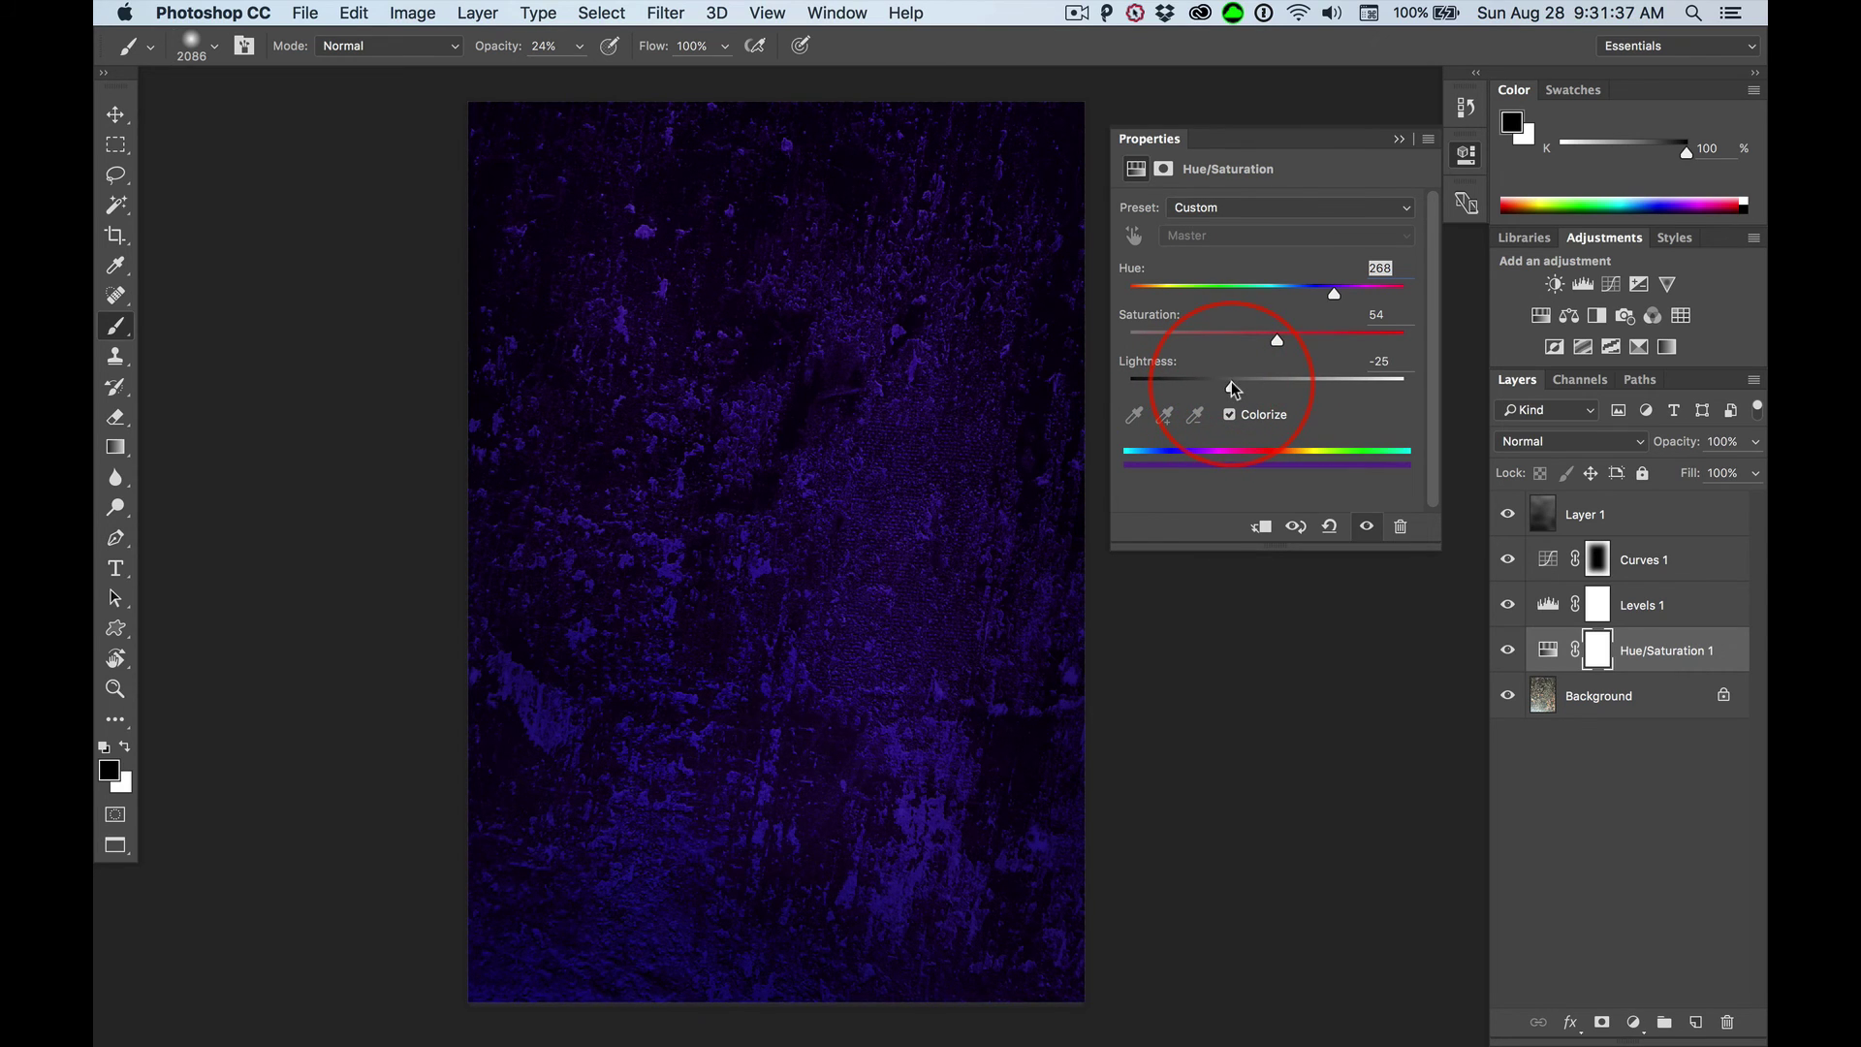
{"action": "left_click", "coordinate": [1400, 142]}
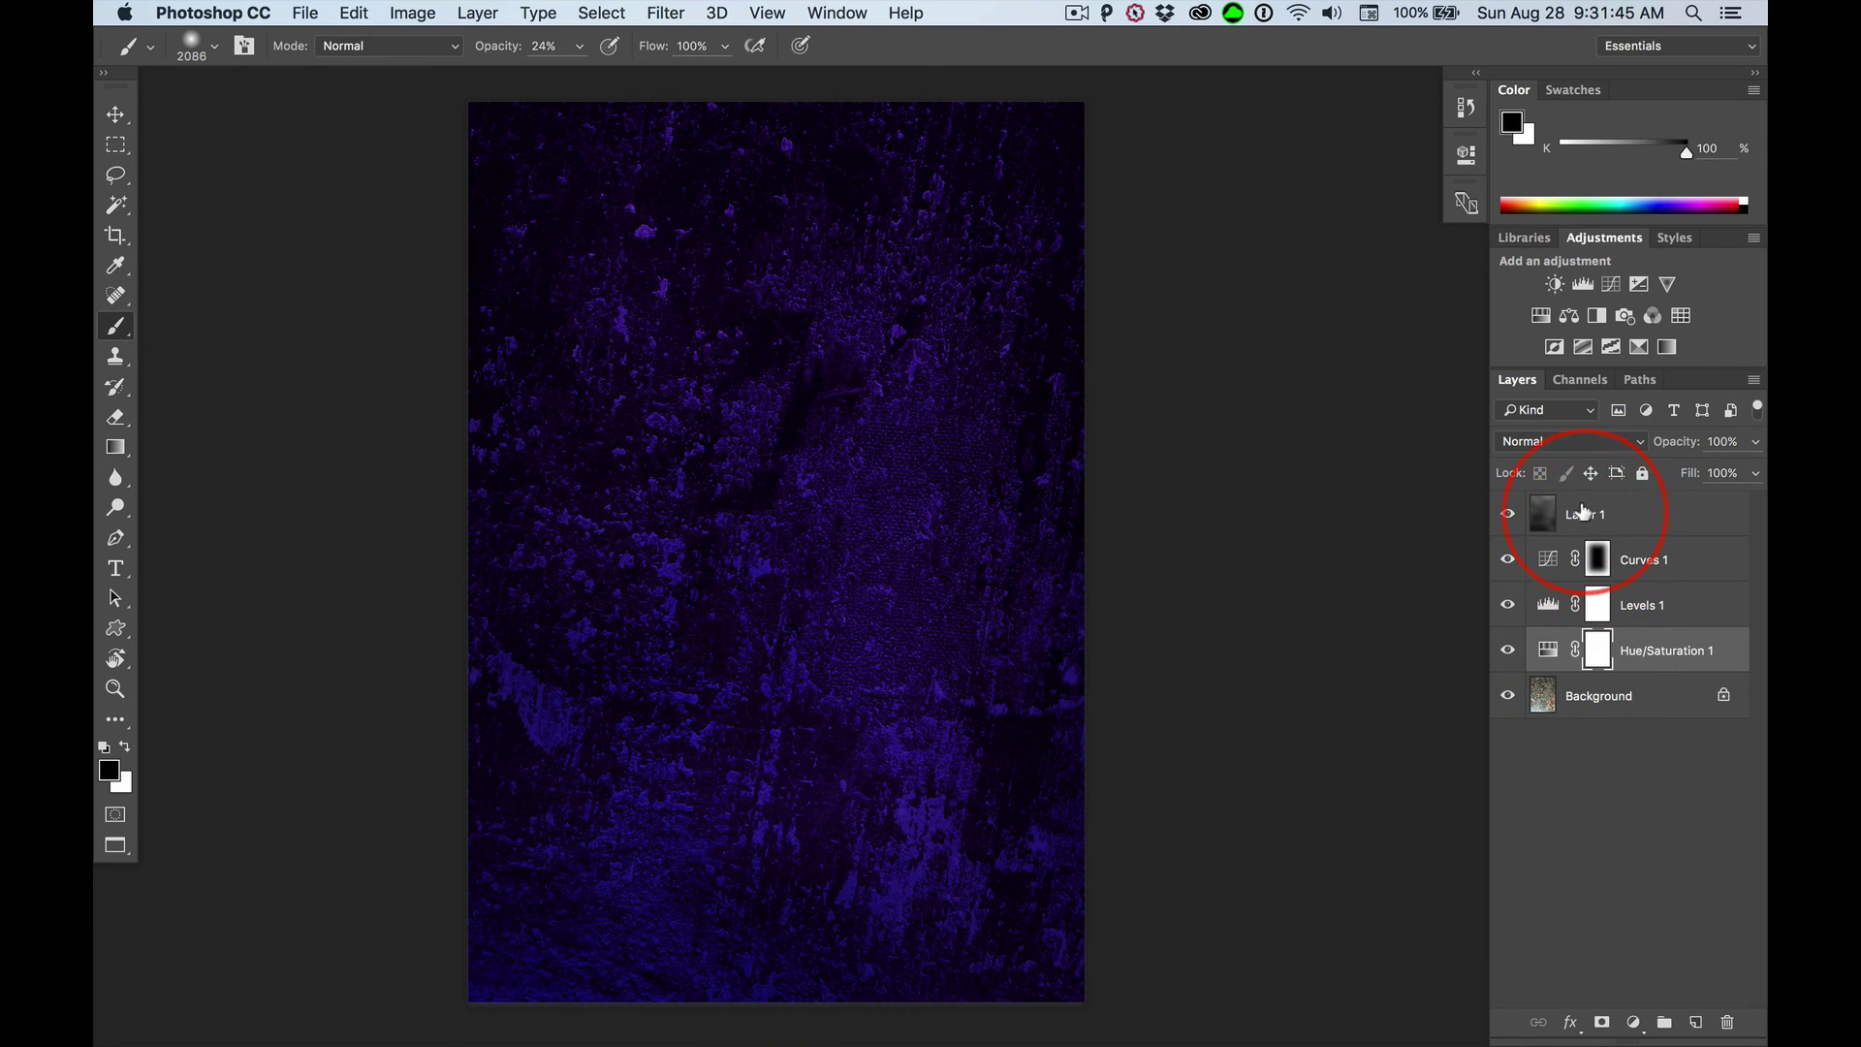
Rename the gray Overlay layer as "dodge and Burn".
{"action": "double_click", "coordinate": [1583, 512]}
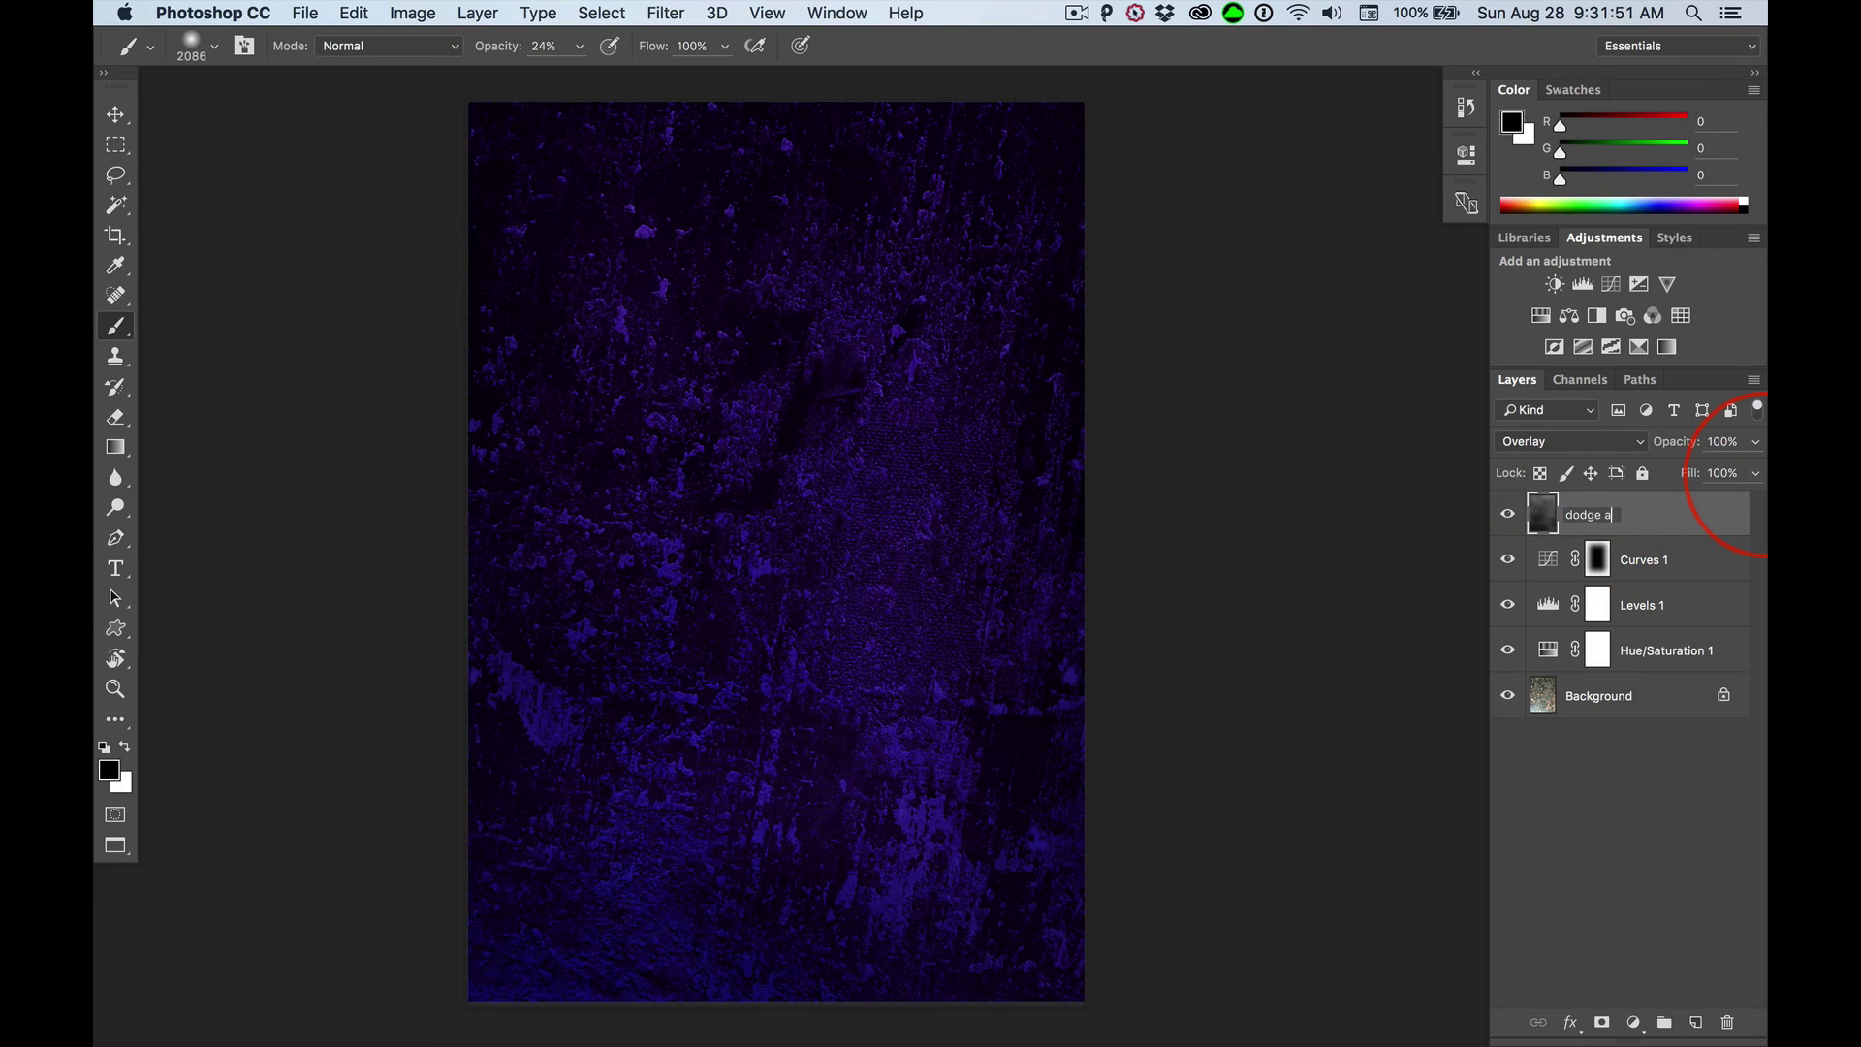
{"action": "type", "text": "dodge and Burn"}
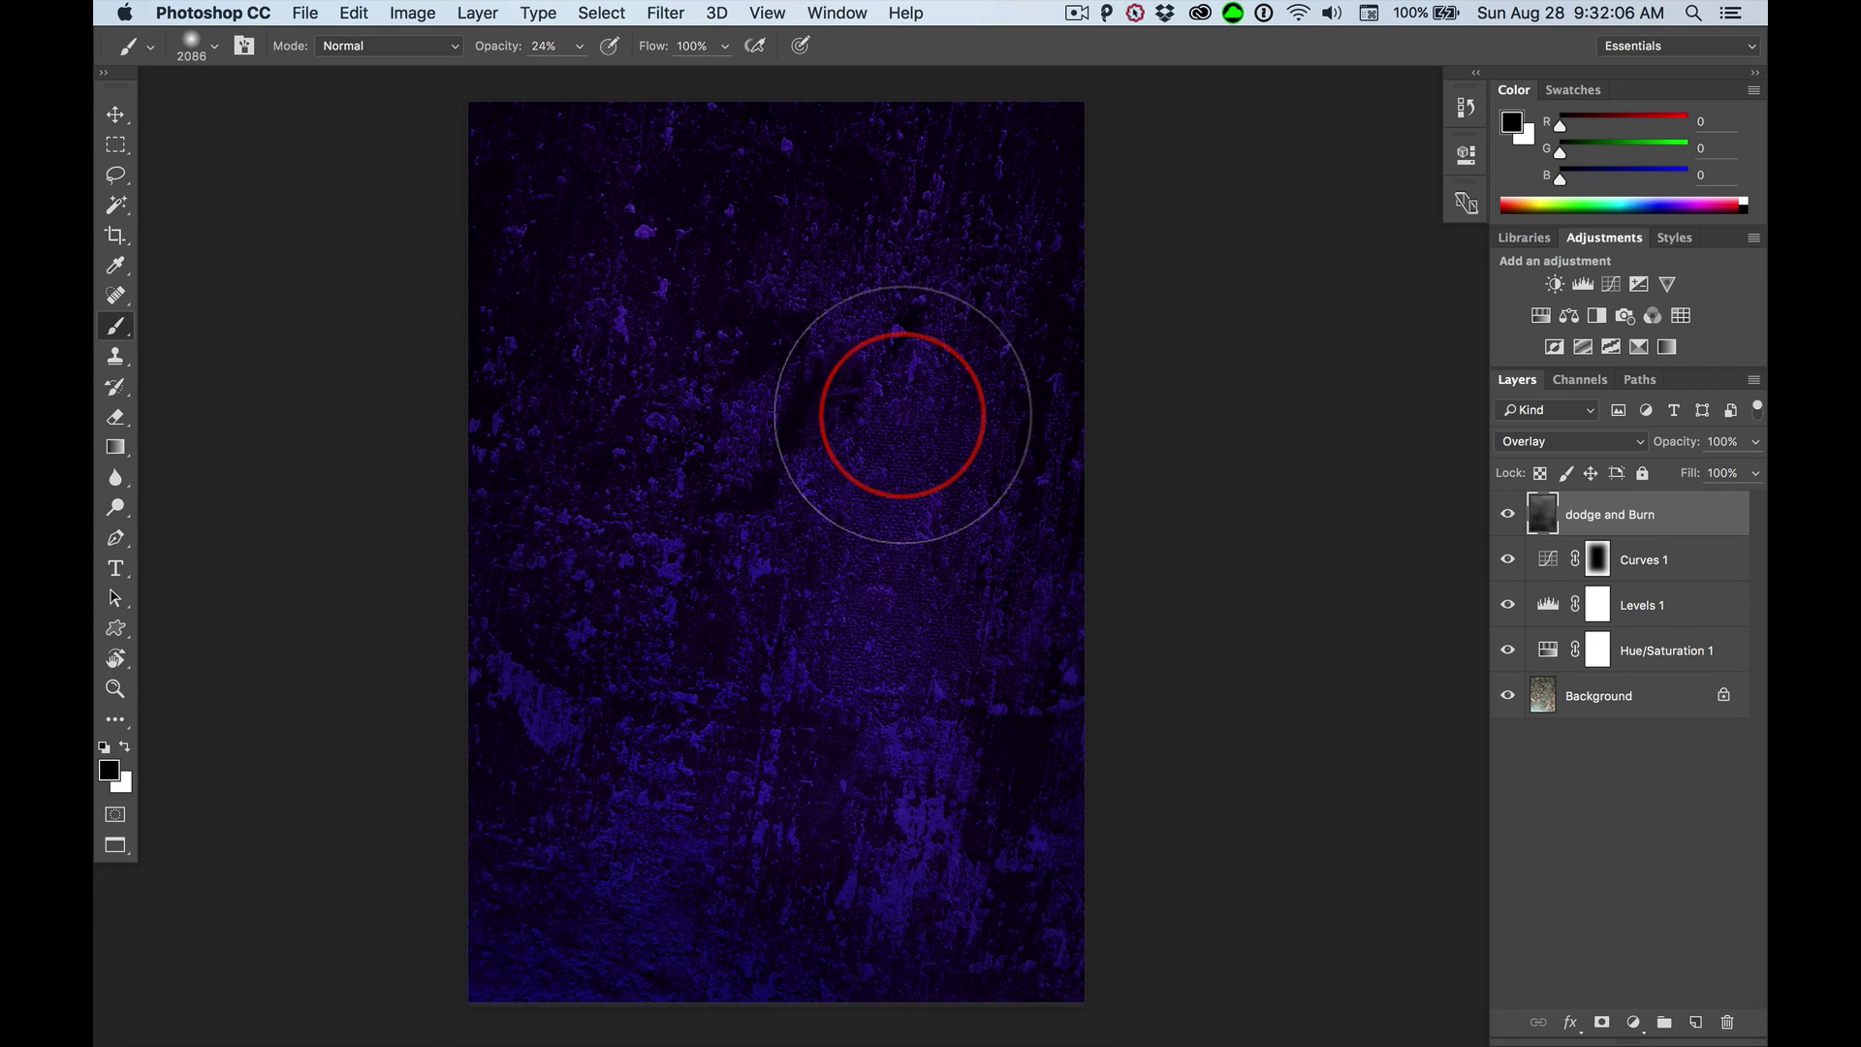
Inspect the texture's detail at 100% magnification, and fit the whole image back in view.
{"action": "key", "text": "super+1"}
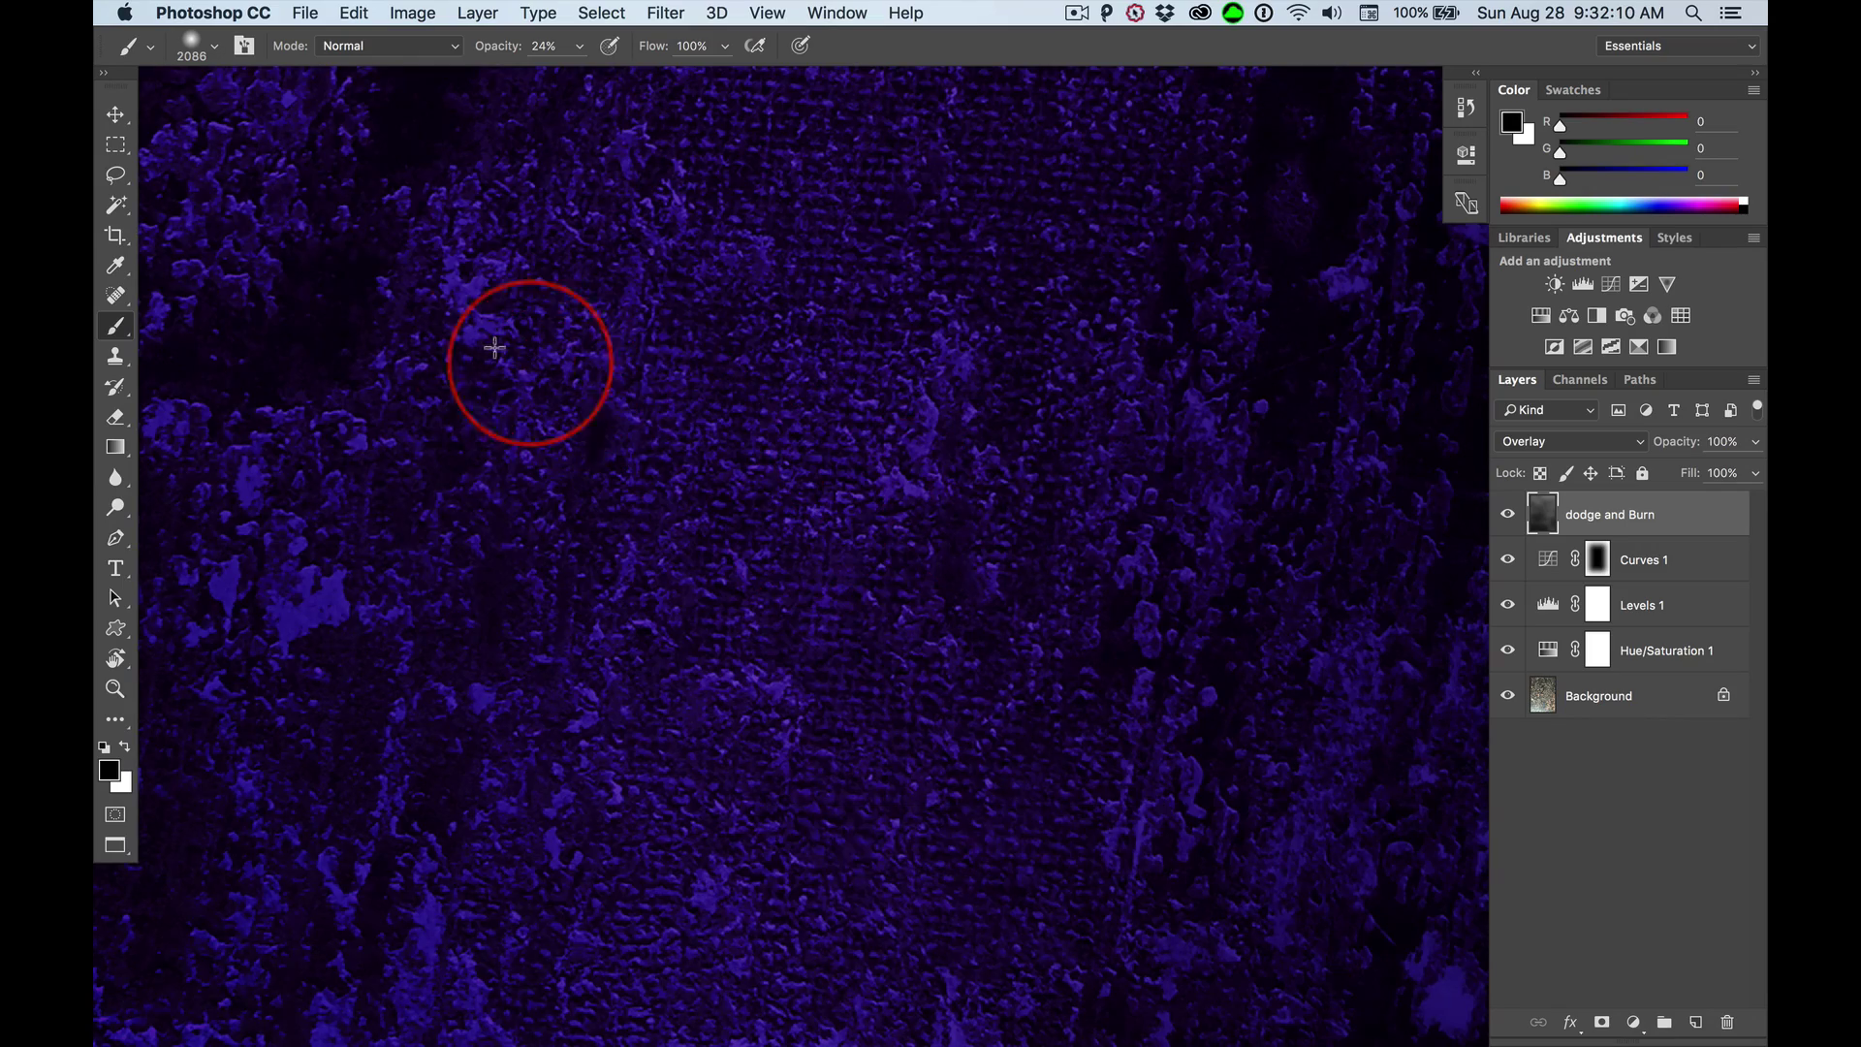
{"action": "left_click_drag", "start_coordinate": [491, 353], "coordinate": [1196, 665]}
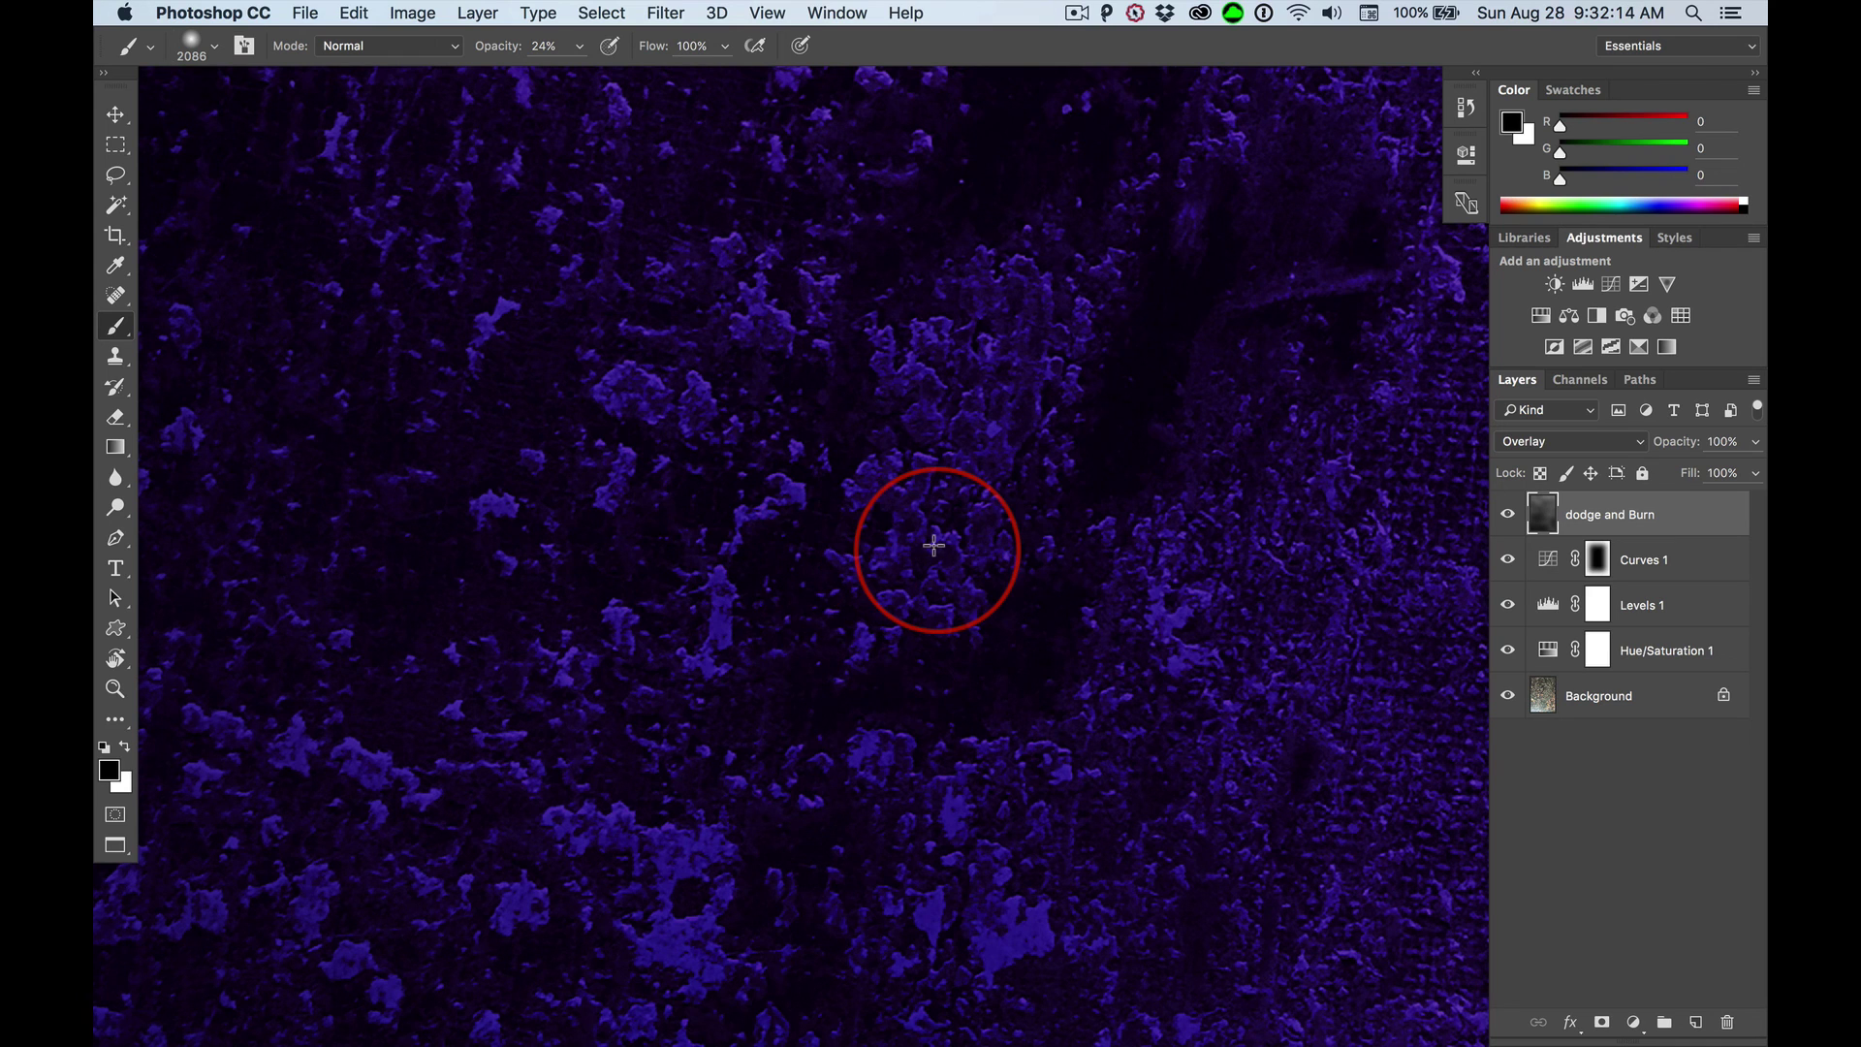
{"action": "key", "text": "super"}
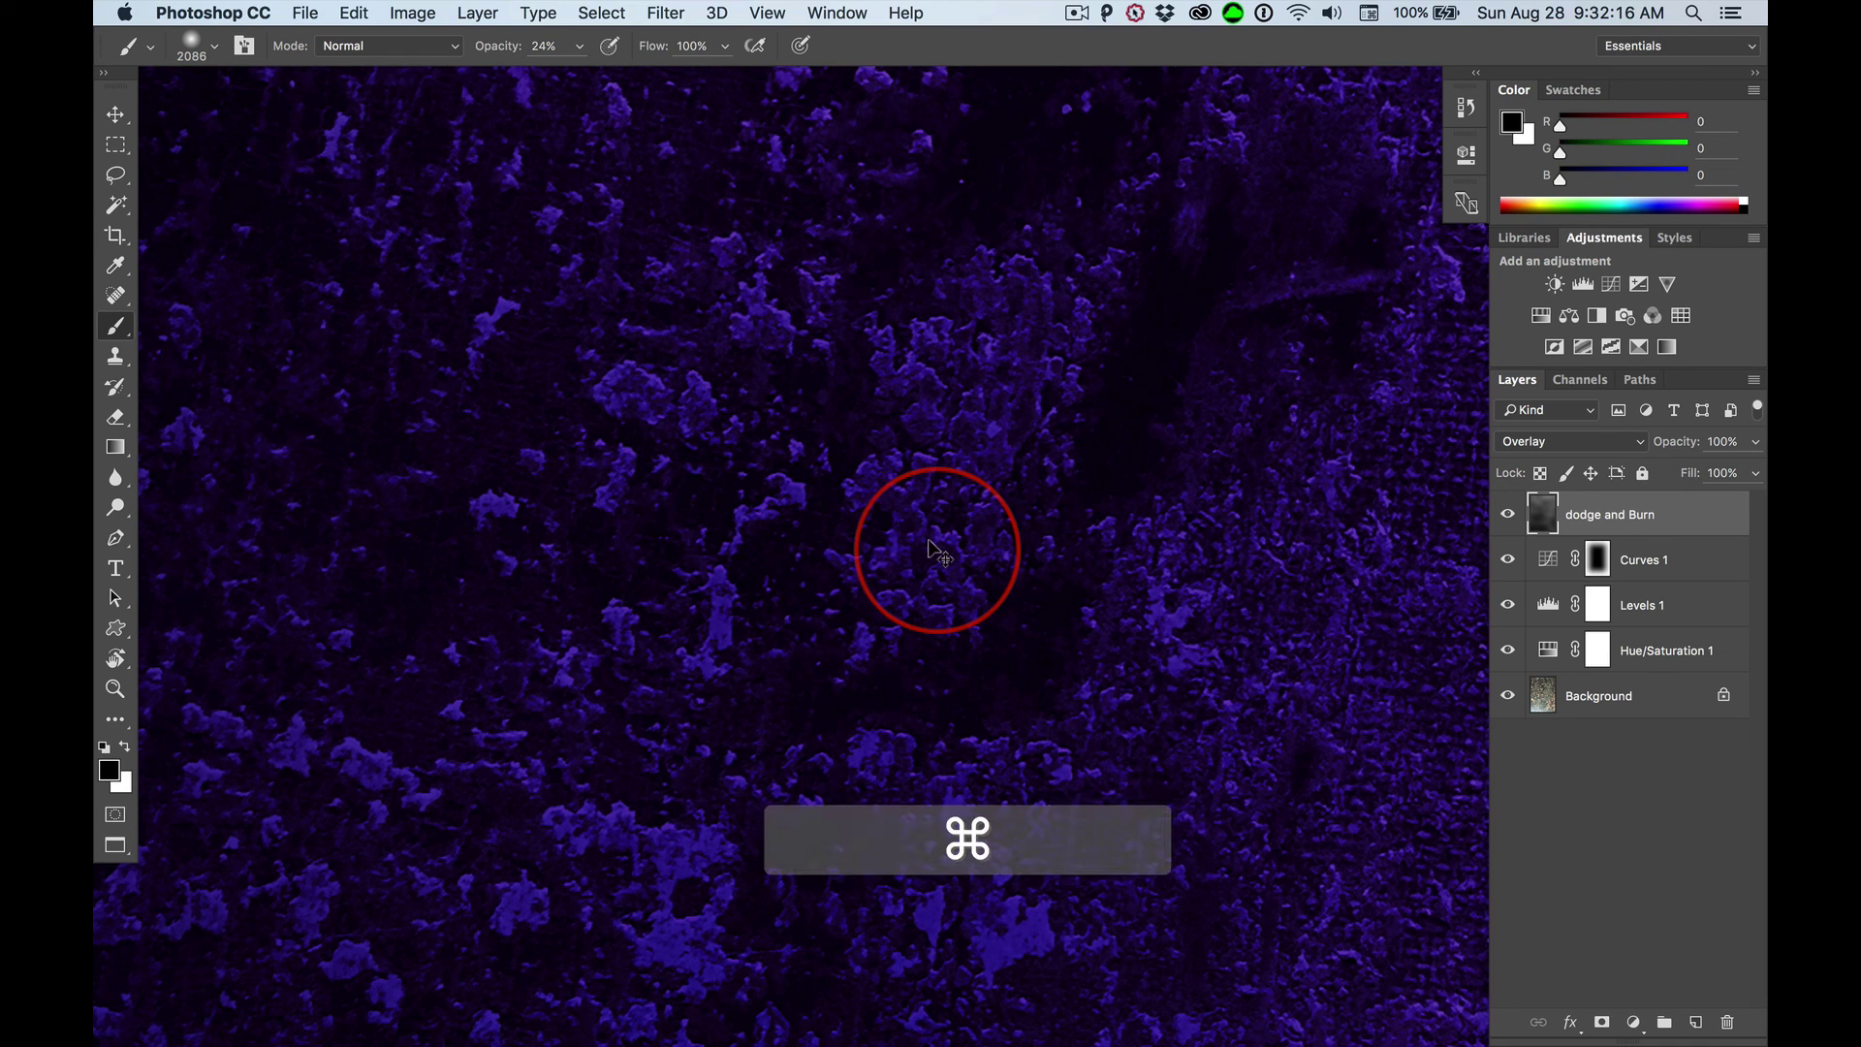
{"action": "key", "text": "super+0"}
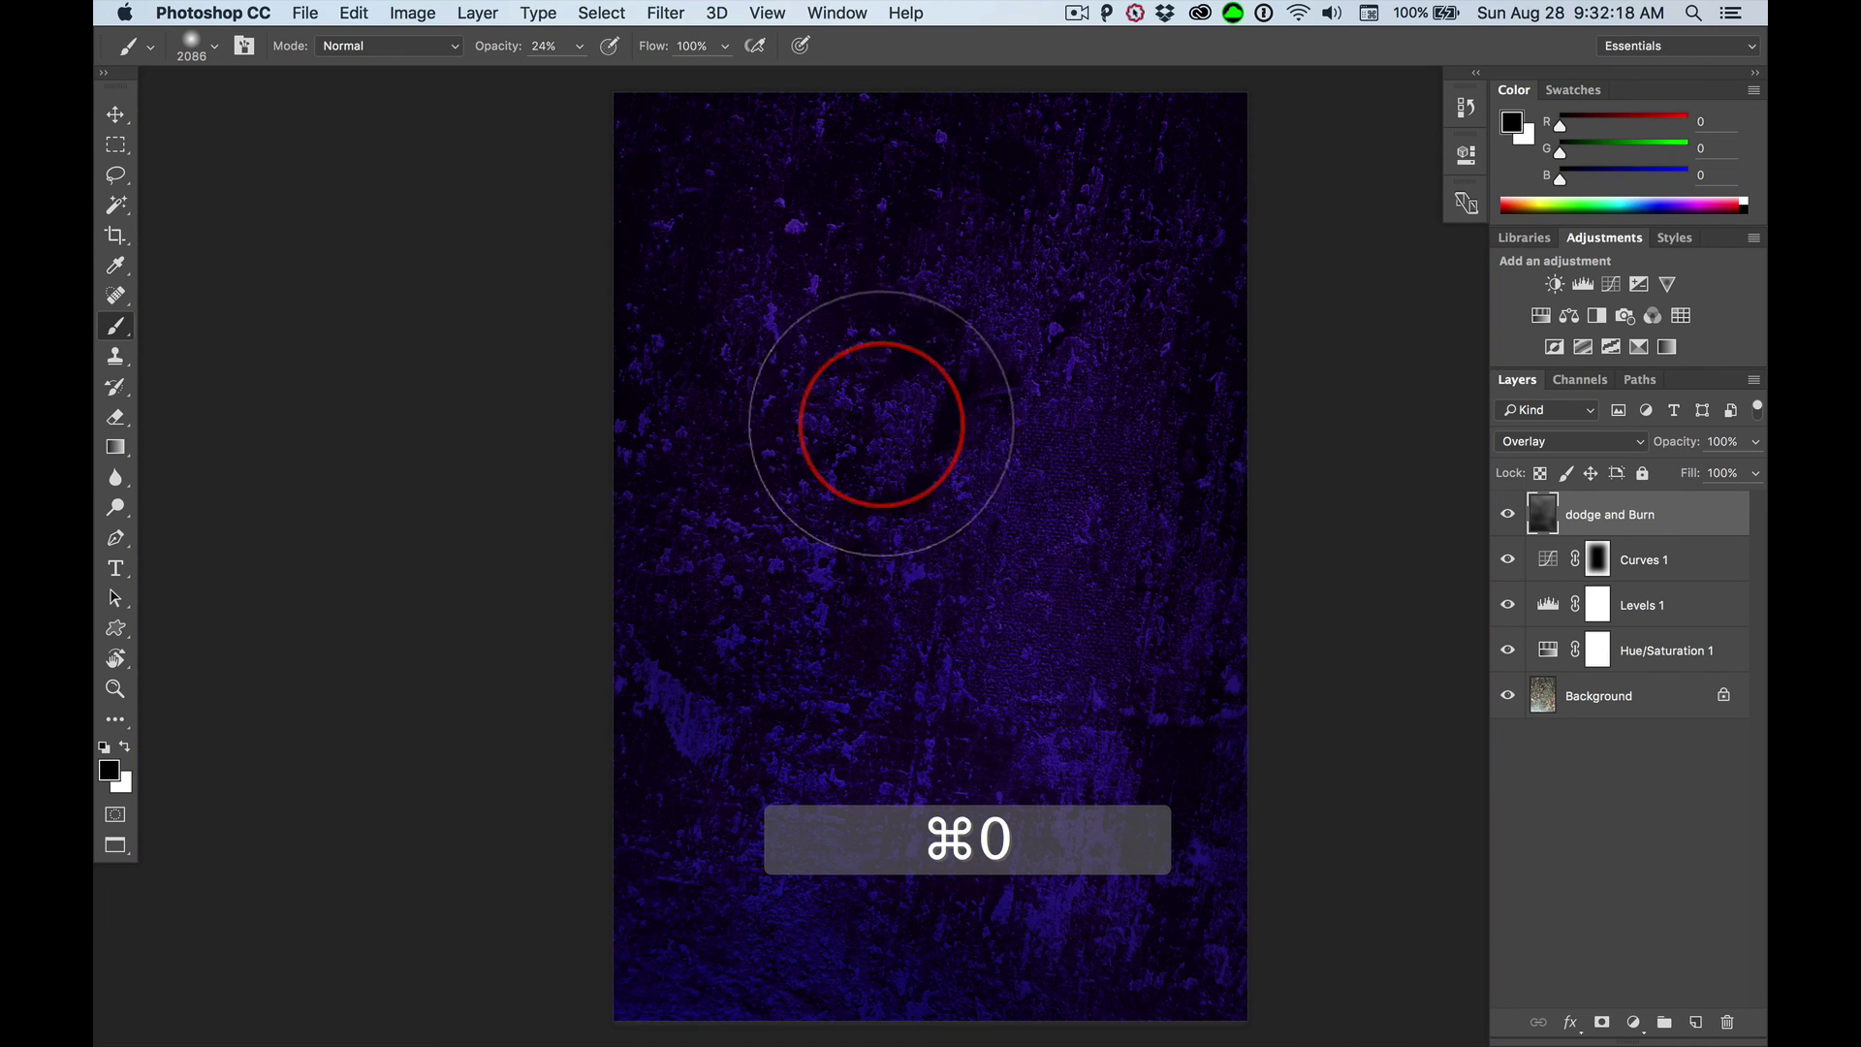
{"action": "mouse_move", "coordinate": [864, 490]}
{"action": "left_mouse_down"}
{"action": "mouse_move", "coordinate": [631, 494]}
{"action": "mouse_move", "coordinate": [643, 486]}
{"action": "left_mouse_up"}
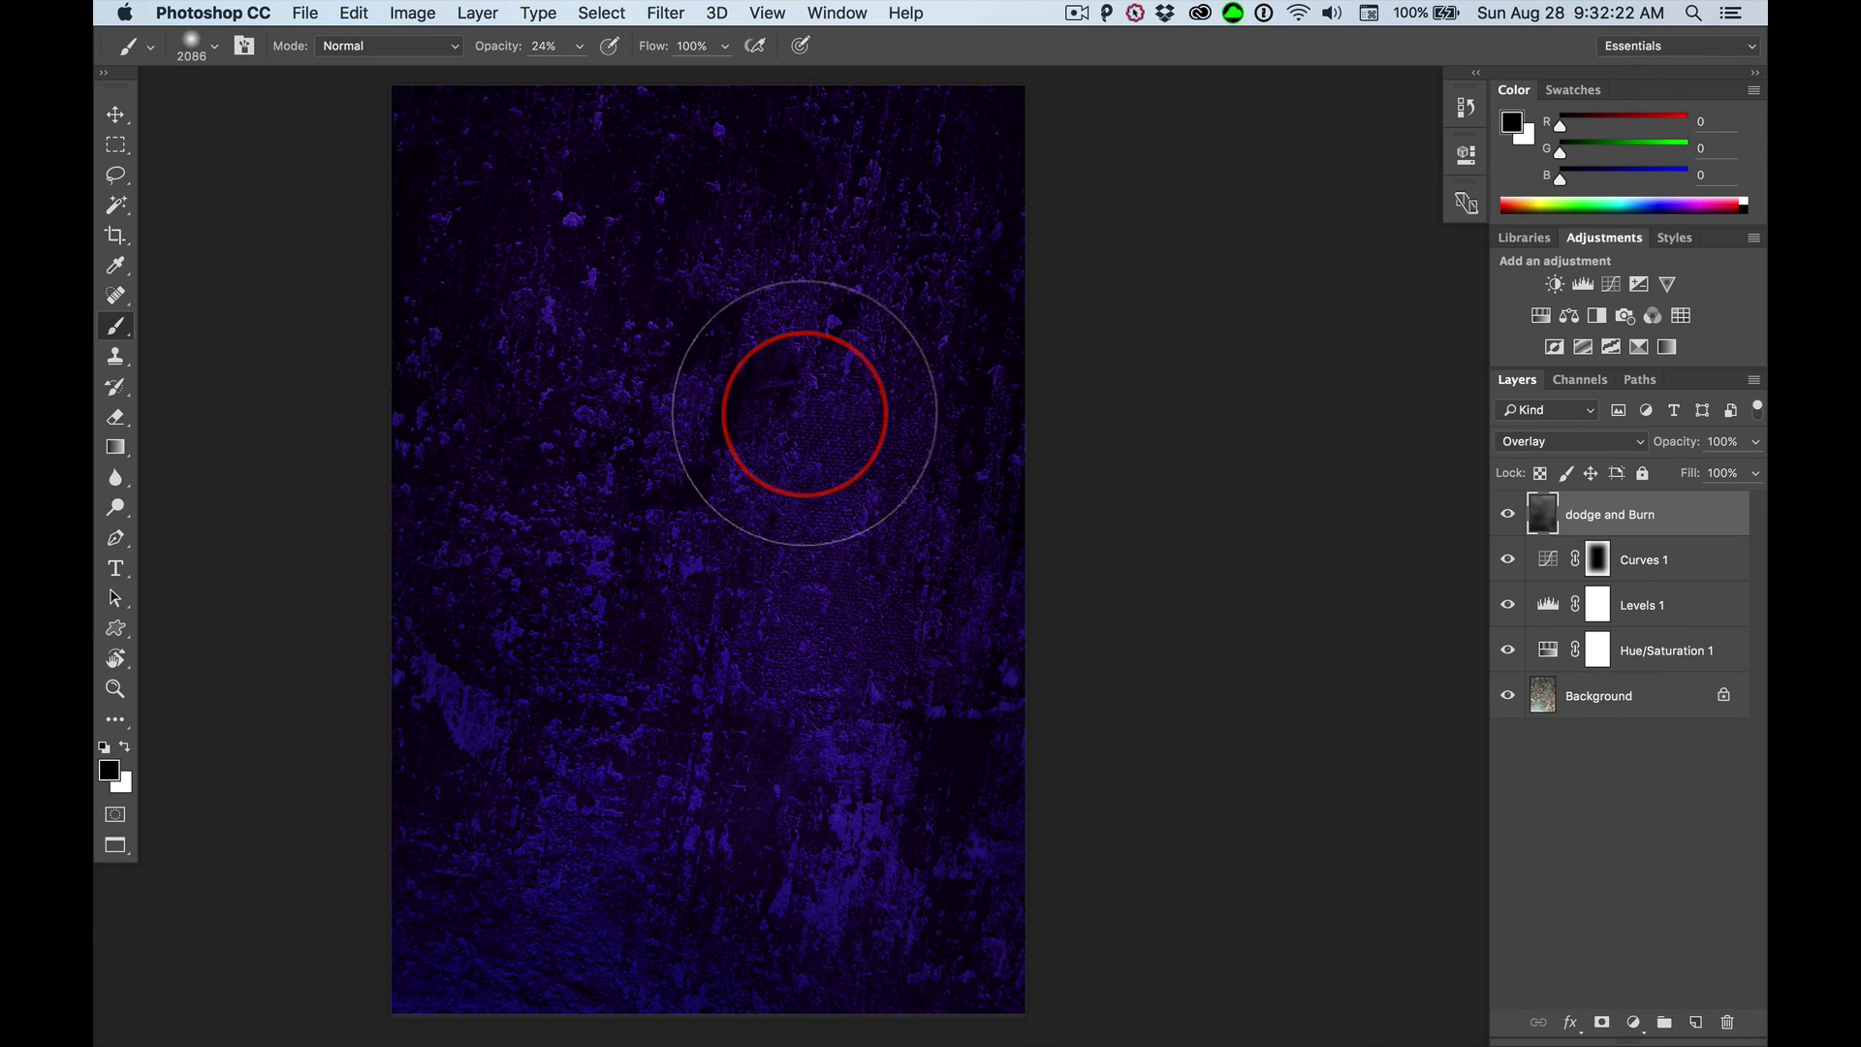